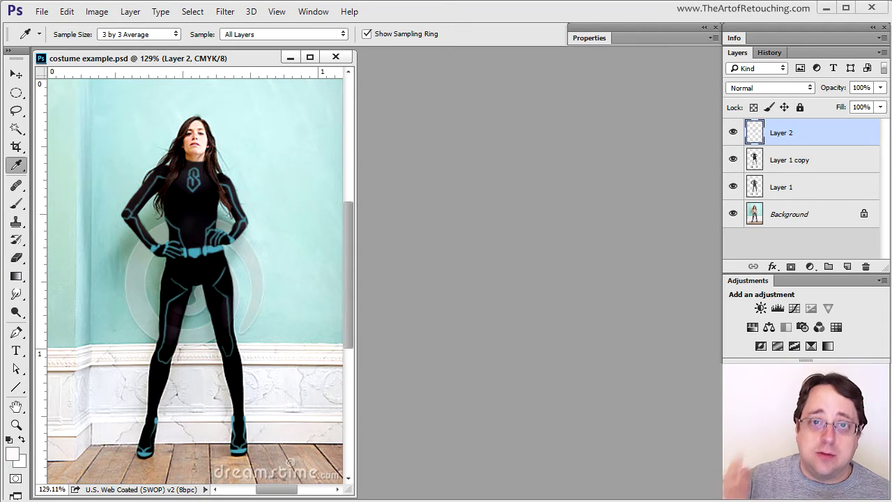
Switch to the browser's movie poster image results and preview the The Grey, Sherlock Holmes and The Ides of March posters
key(alt+Tab)
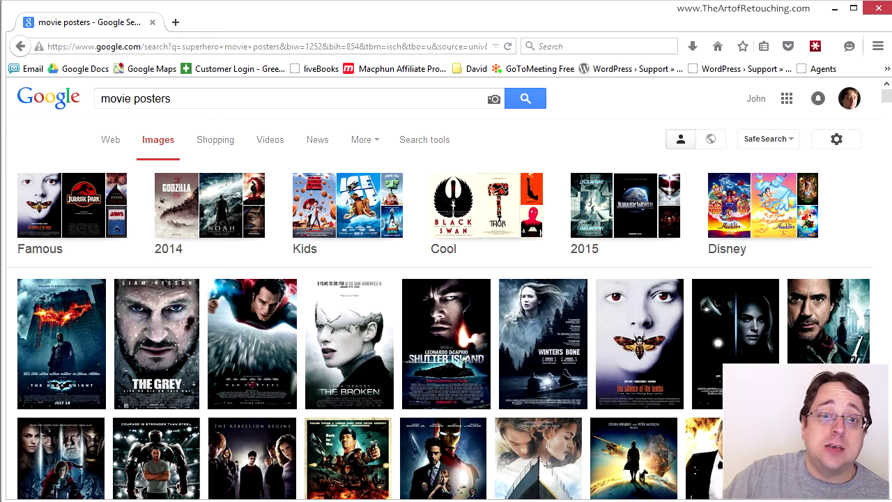
scroll(446, 279, down, 3)
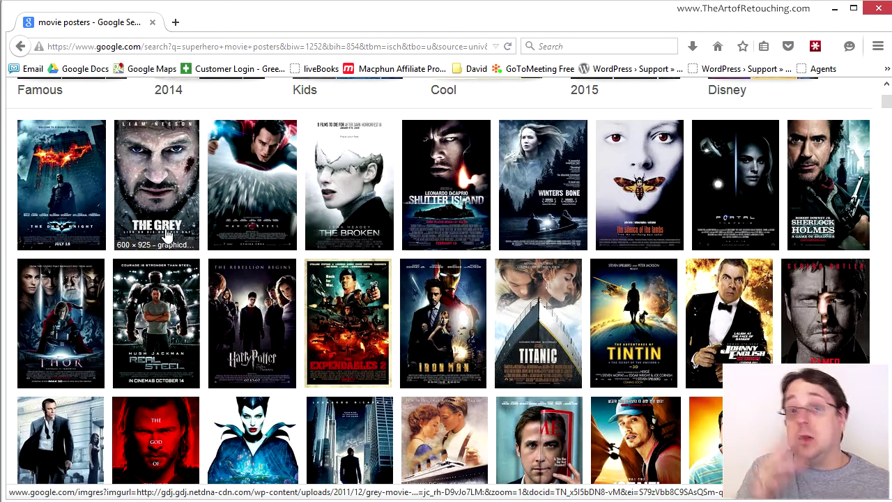
click(148, 170)
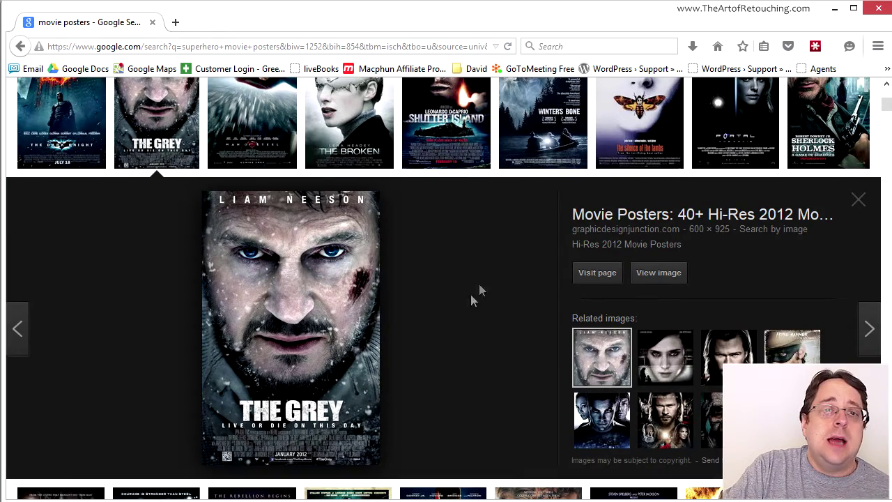
scroll(496, 270, up, 2)
click(813, 180)
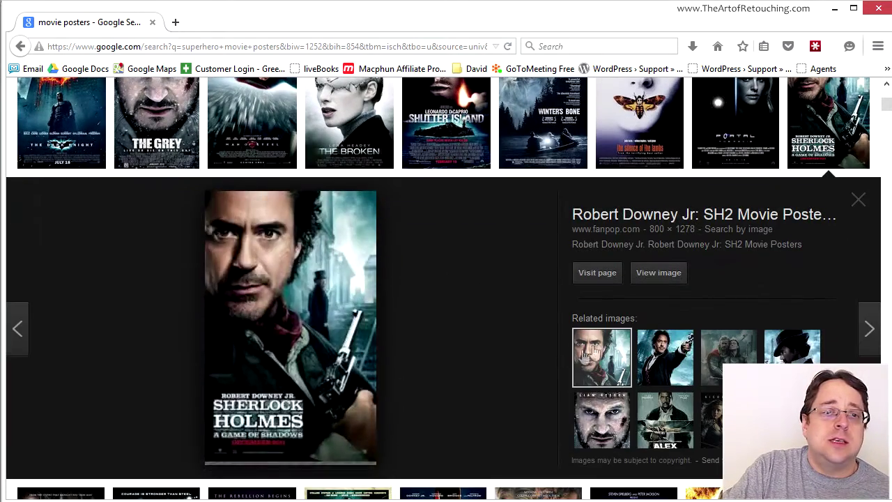
scroll(452, 328, up, 2)
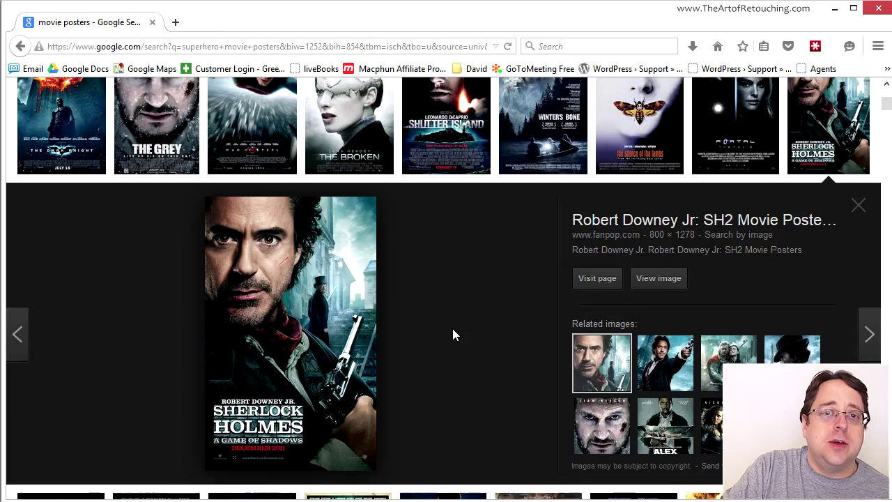
click(665, 207)
click(538, 492)
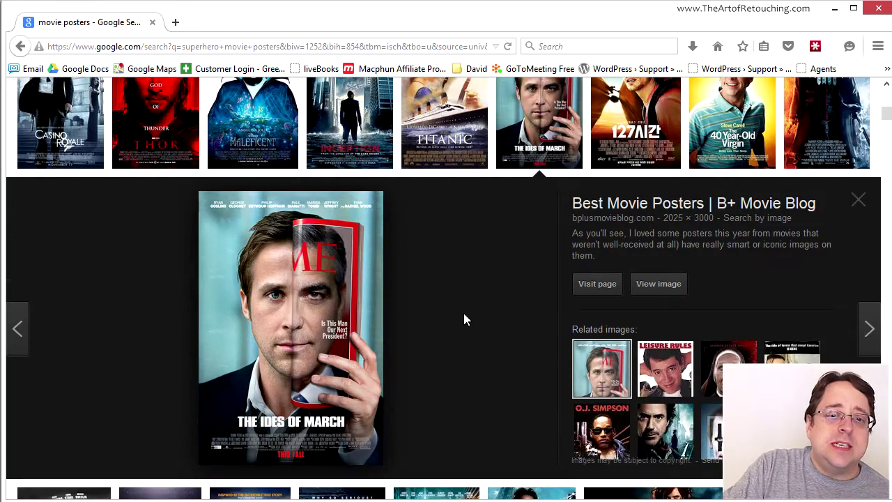
Examine the composition of the other movie posters further down the results and switch back to Photoshop
scroll(463, 317, down, 6)
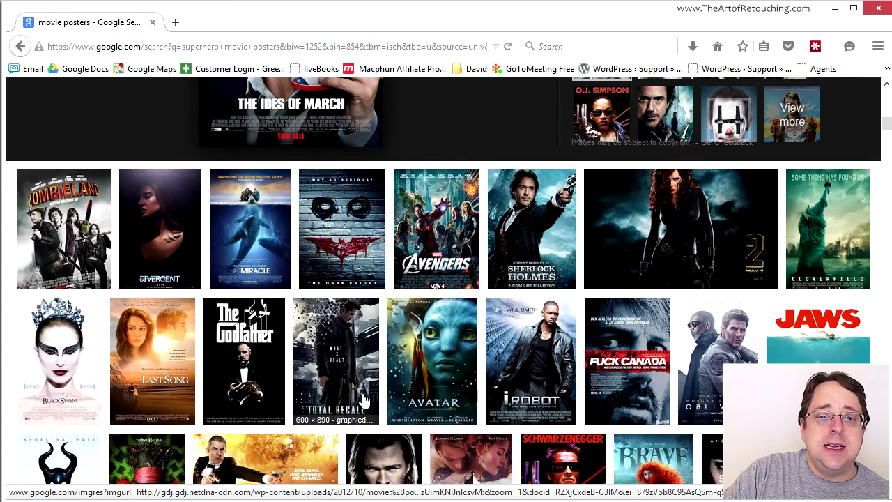
scroll(364, 397, down, 3)
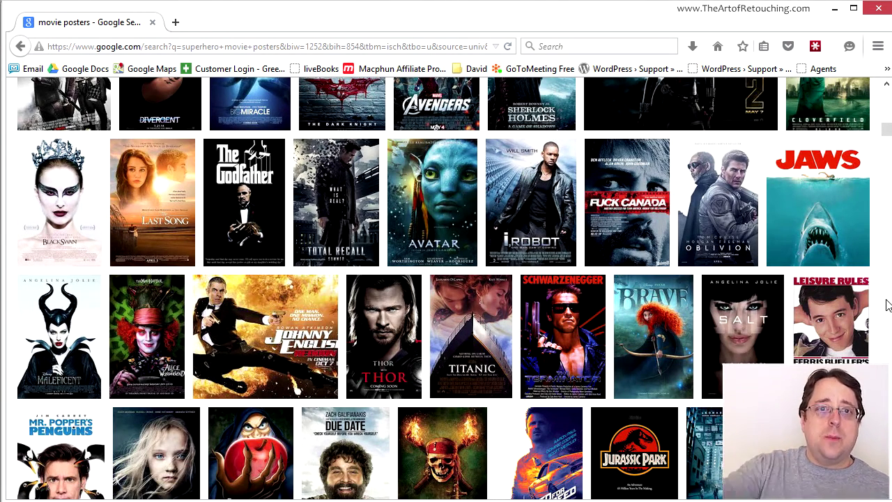
scroll(886, 304, down, 5)
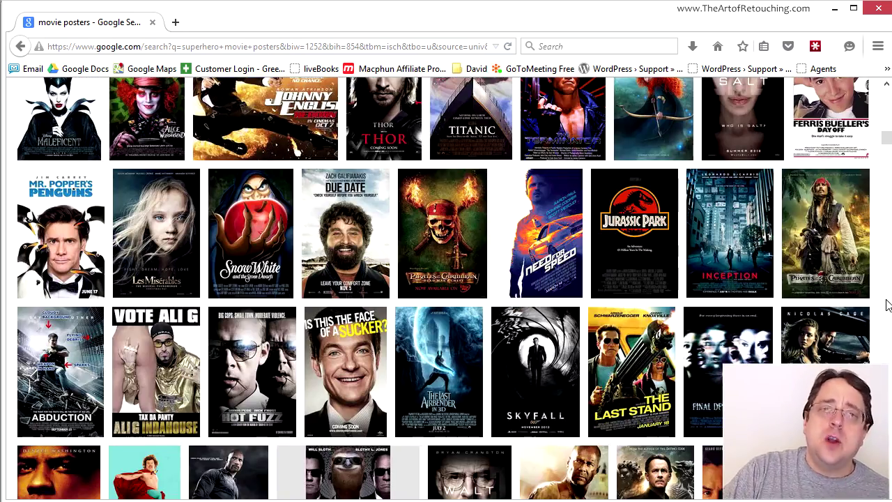
scroll(886, 305, down, 2)
scroll(886, 304, down, 3)
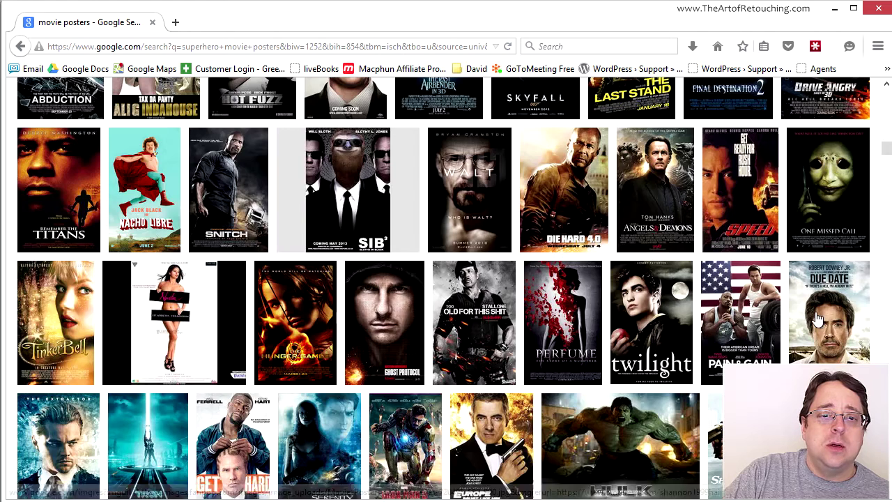
key(alt+Tab)
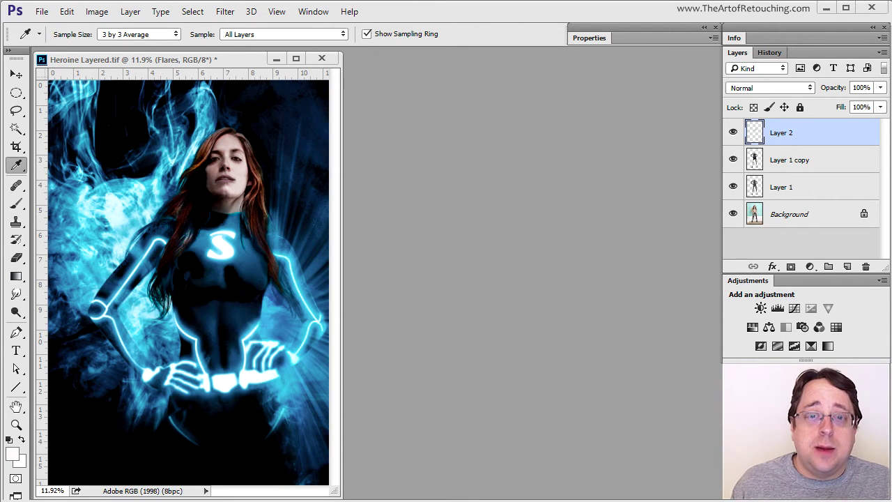
Bring up Heroine.tif and examine the heroine's face, hair, glowing chest emblem and arm lines at 50% magnification
key(ctrl+Tab)
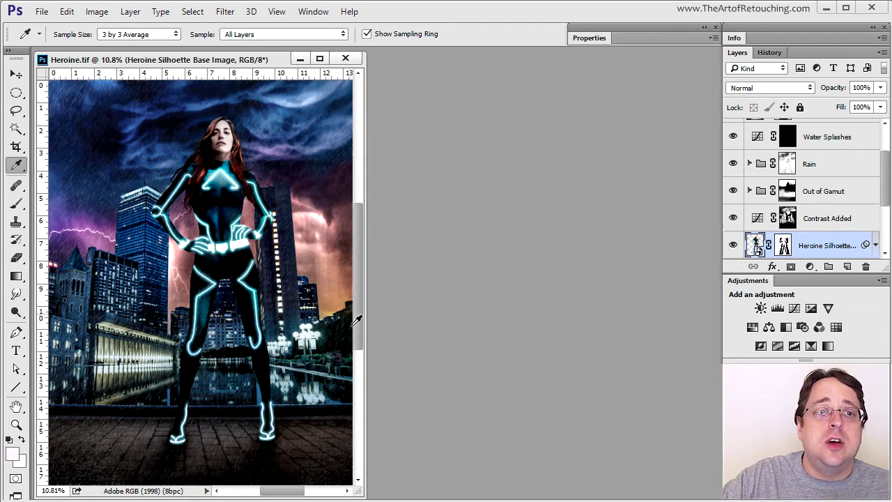
ctrl+click(287, 220)
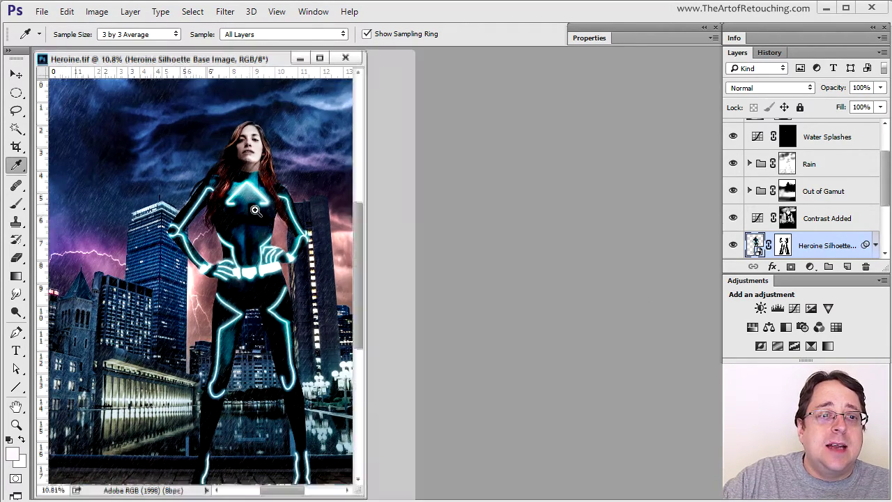
ctrl+click(311, 220)
ctrl+click(312, 220)
drag(383, 167, 408, 328)
ctrl+click(383, 309)
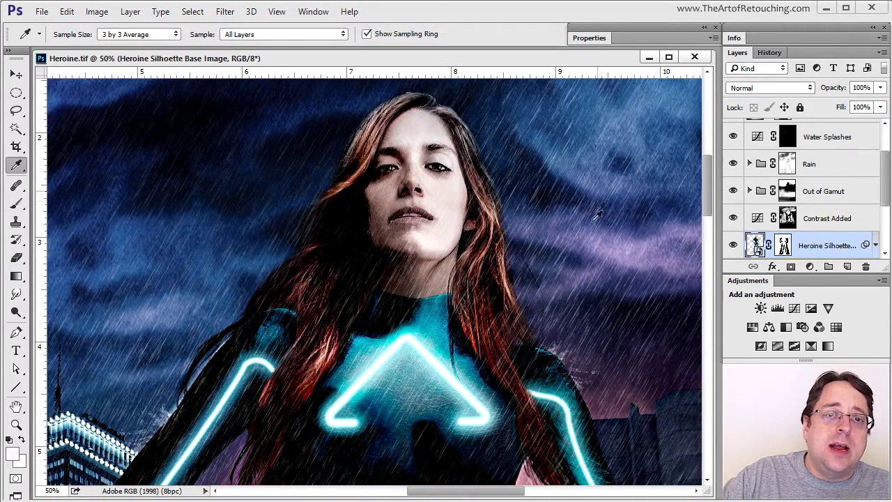
drag(414, 347, 431, 253)
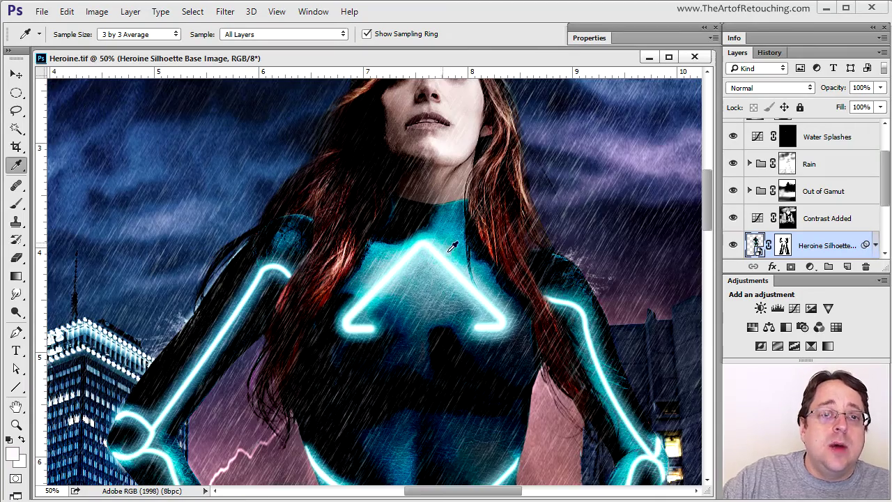
scroll(436, 418, down, 3)
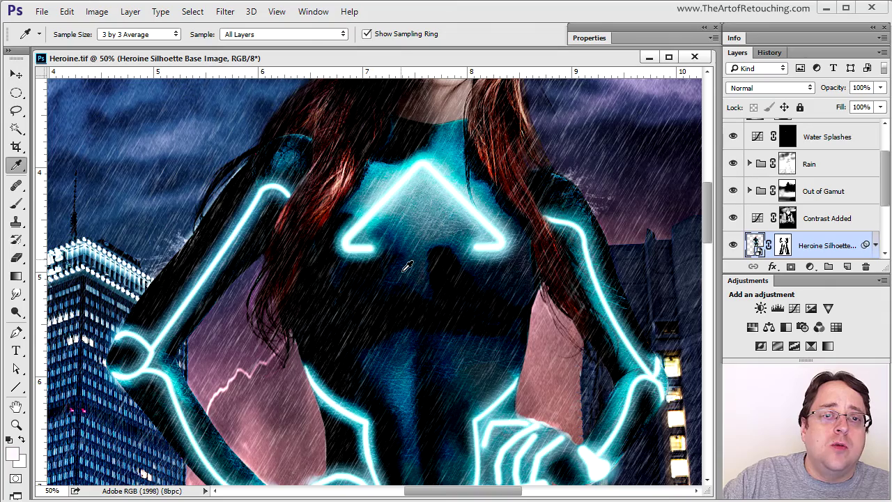
drag(575, 386, 551, 419)
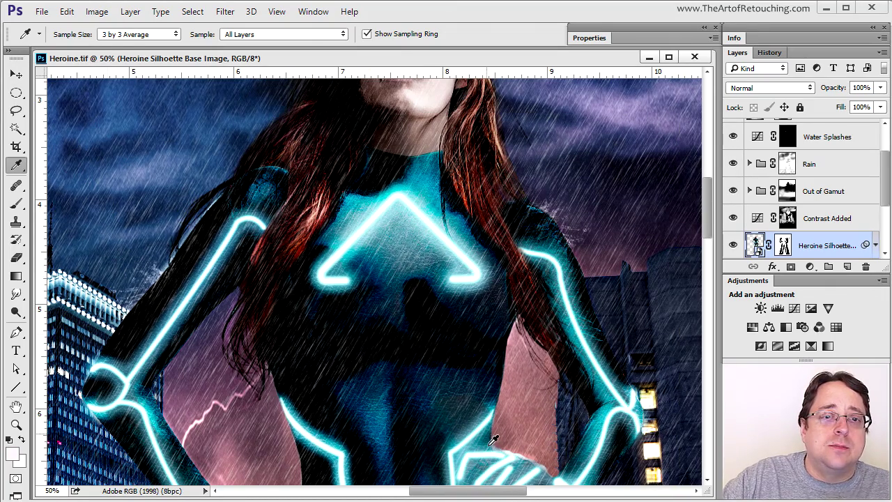
drag(538, 390, 564, 255)
Examine the glowing boots, the rainy pavement and the belt area, and fit the whole image in the window
scroll(565, 255, down, 10)
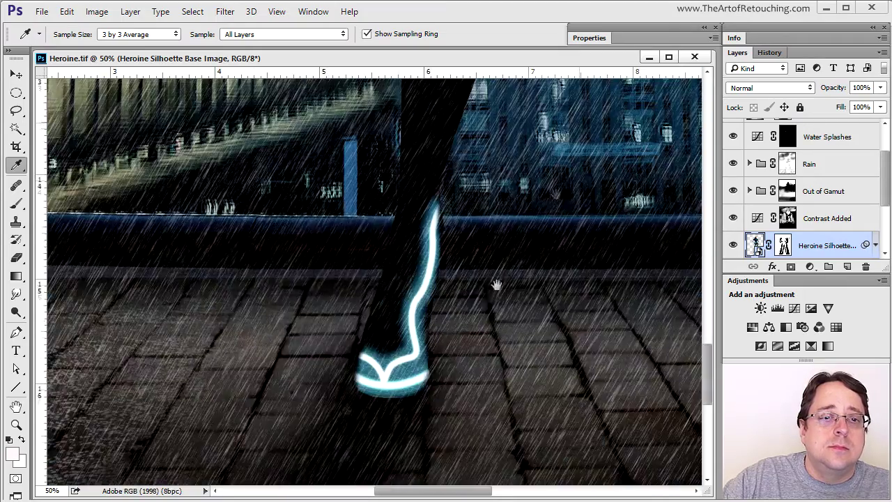
drag(496, 284, 661, 261)
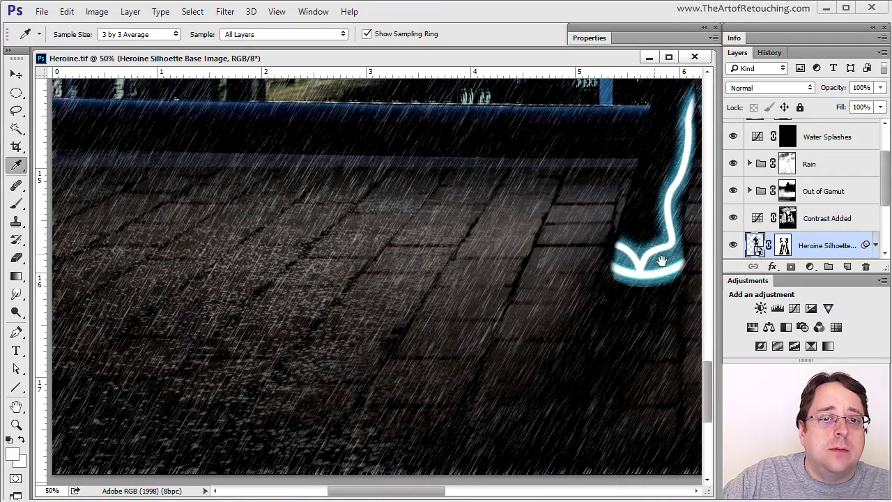
drag(664, 200, 471, 219)
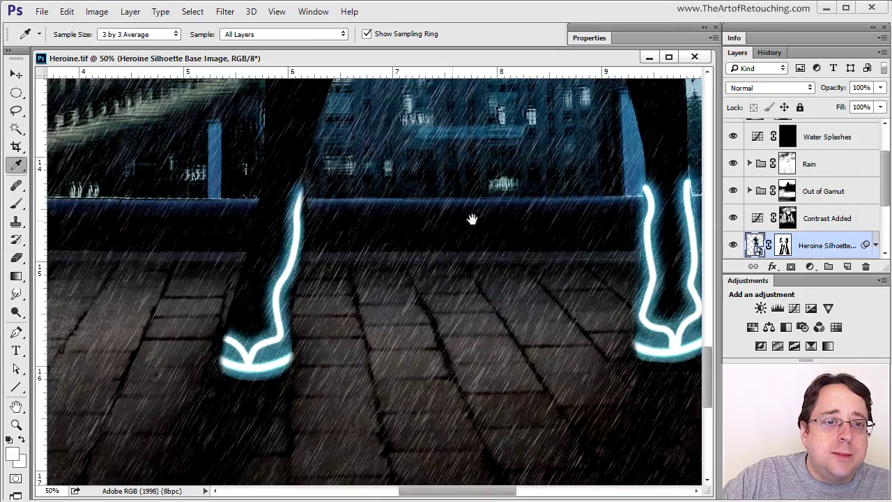
scroll(364, 328, up, 9)
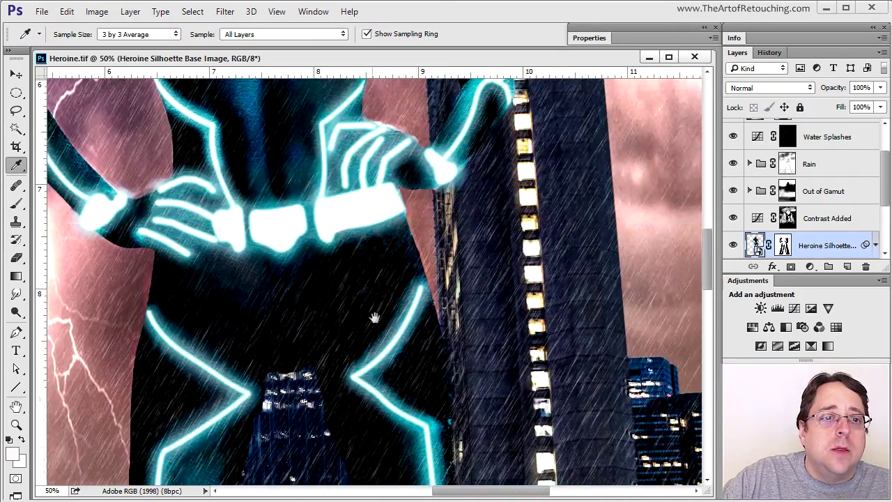
drag(374, 318, 342, 372)
drag(364, 231, 436, 449)
key(ctrl+0)
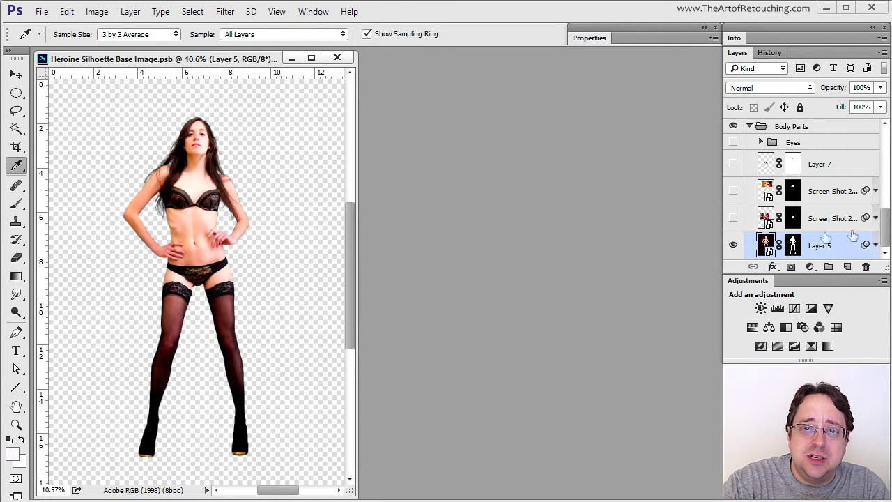
Disable the layer mask on Layer 5 and examine the edge of the skin against the black background up close
shift+click(793, 245)
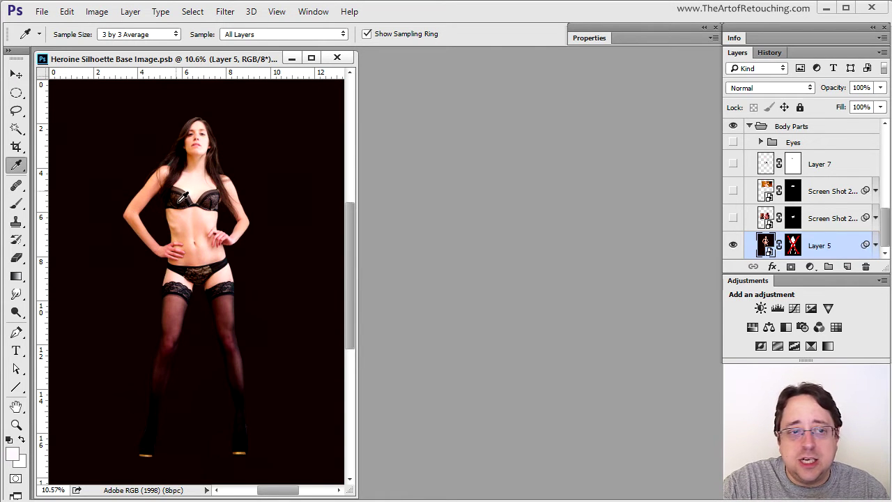
key(ctrl+plus)
key(ctrl+plus)
key(ctrl+plus)
key(ctrl+plus)
key(ctrl+plus)
key(ctrl+plus)
drag(189, 235, 294, 342)
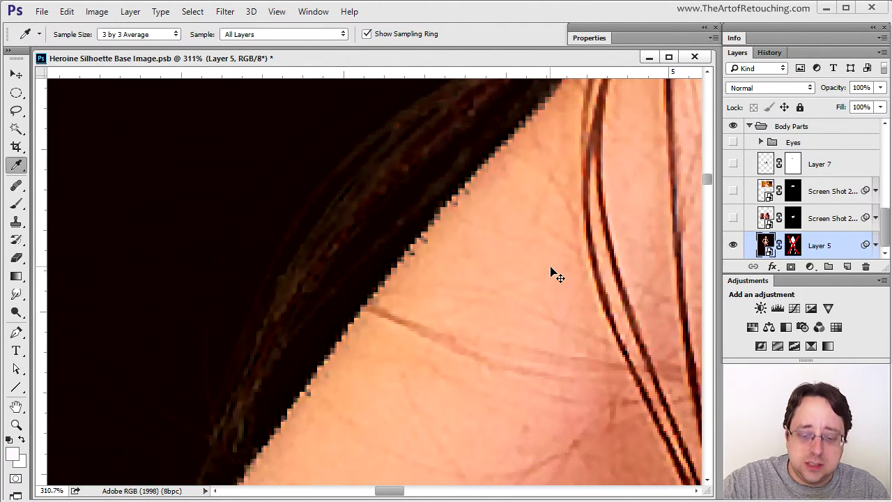
Paint a Quick Mask line in connected straight segments along the upper arm's outer edge using a 10 px Brush
key(b)
key(ctrl+1)
click(15, 478)
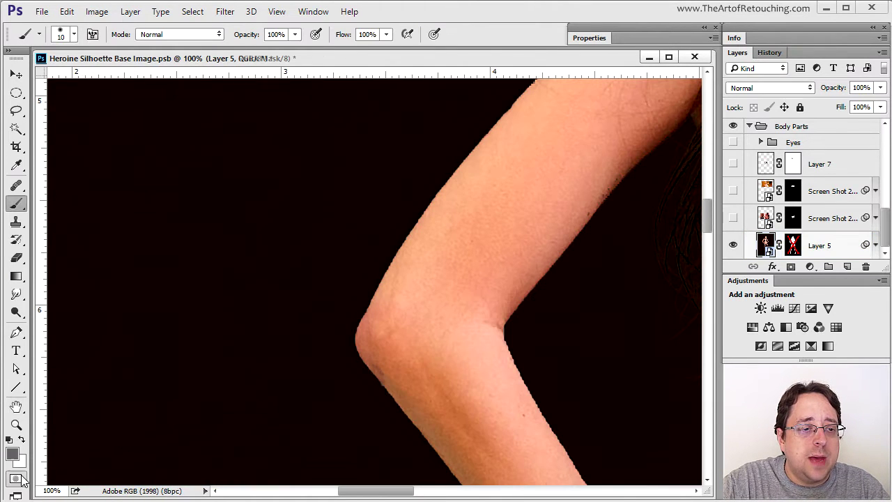
click(514, 109)
shift+click(487, 143)
shift+click(453, 187)
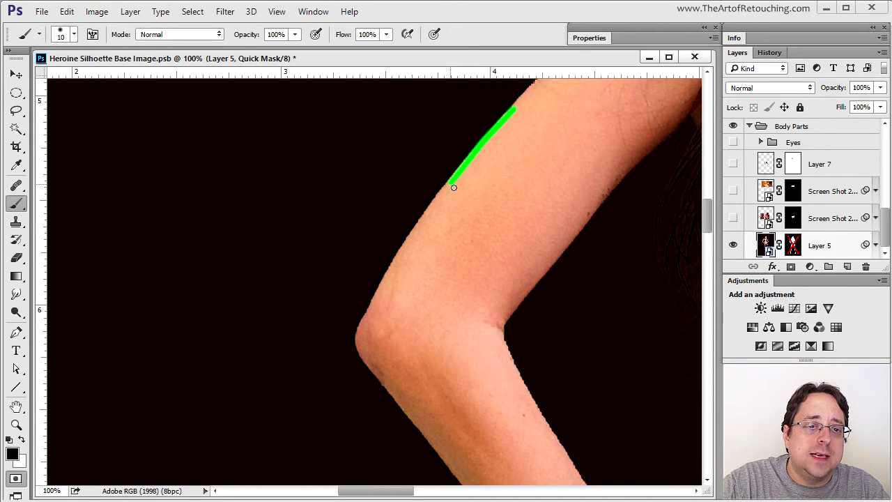
shift+click(427, 217)
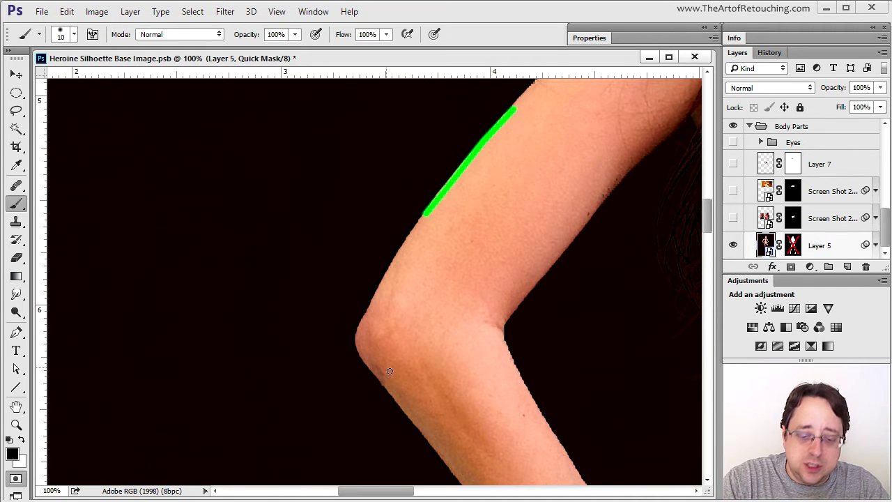
Exit Quick Mask mode and re-enable the layer mask on Layer 5
key(ctrl+0)
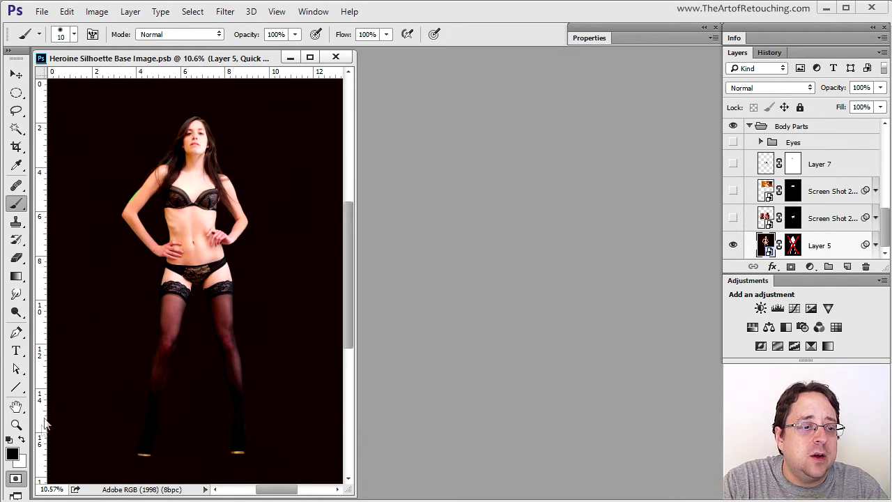
click(15, 479)
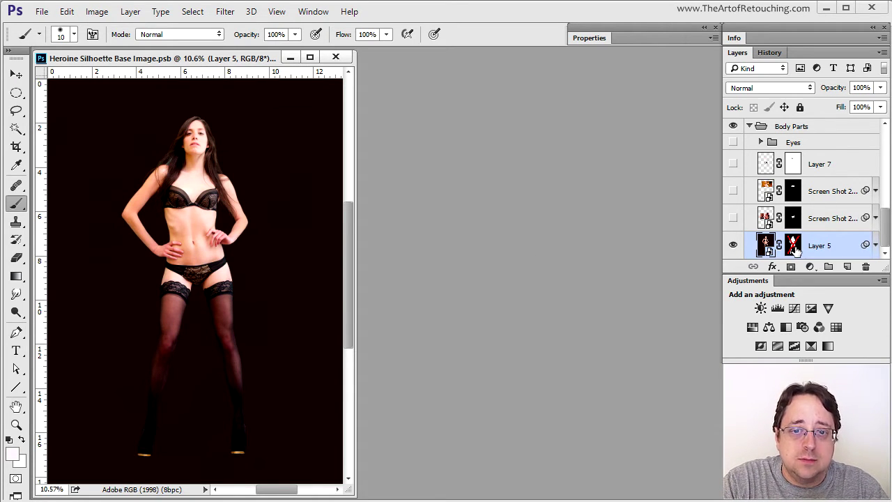
shift+click(795, 247)
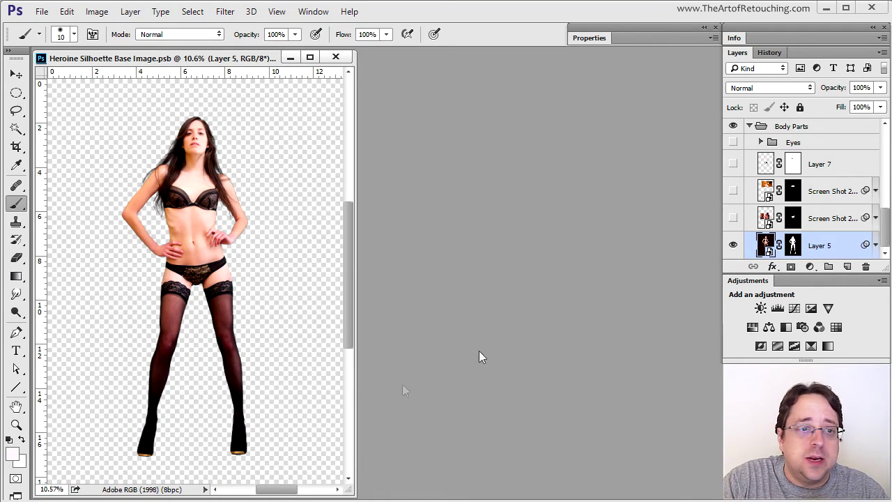
Select Layer 5's layer mask and open Refine Mask for it with the woman's head and hair in view
drag(150, 112, 230, 201)
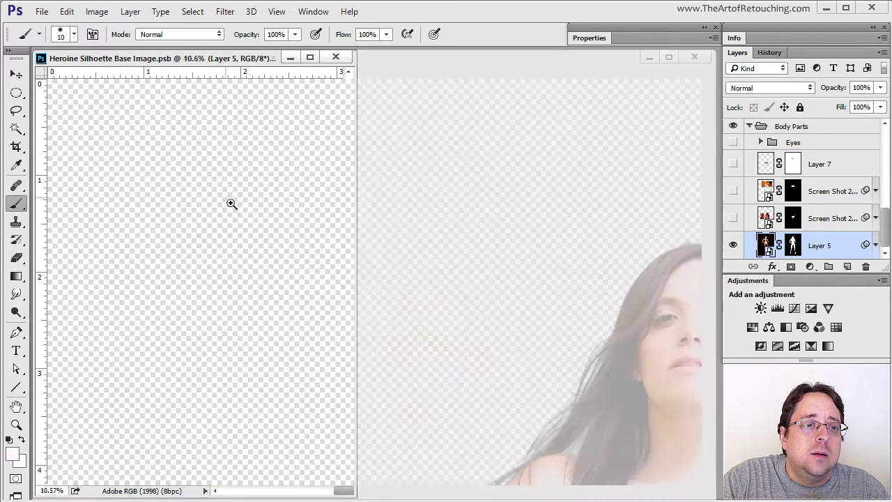
click(377, 323)
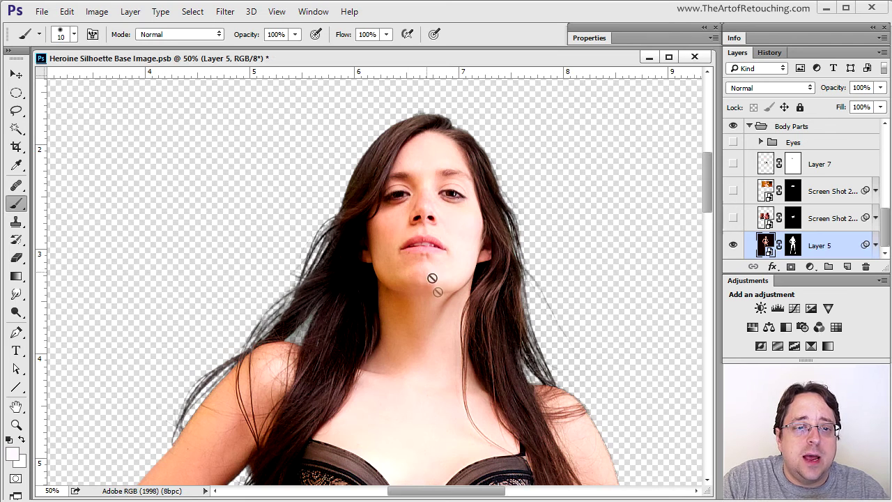
click(793, 246)
click(591, 38)
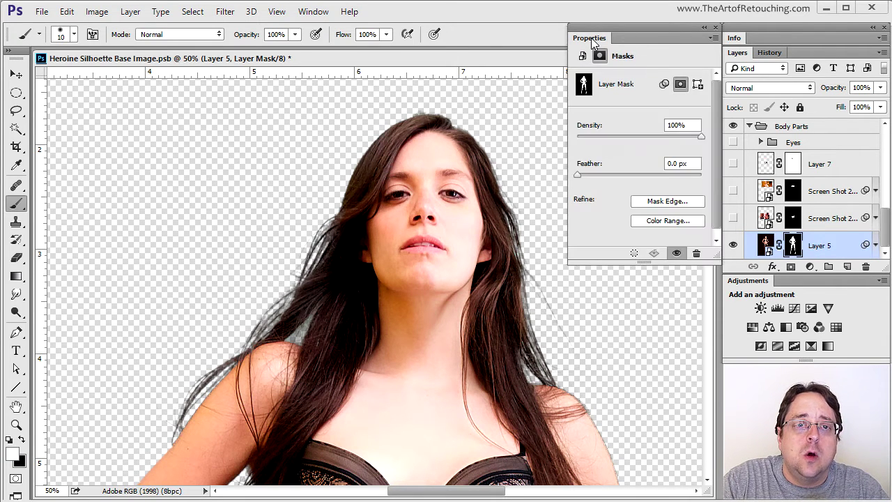
click(686, 202)
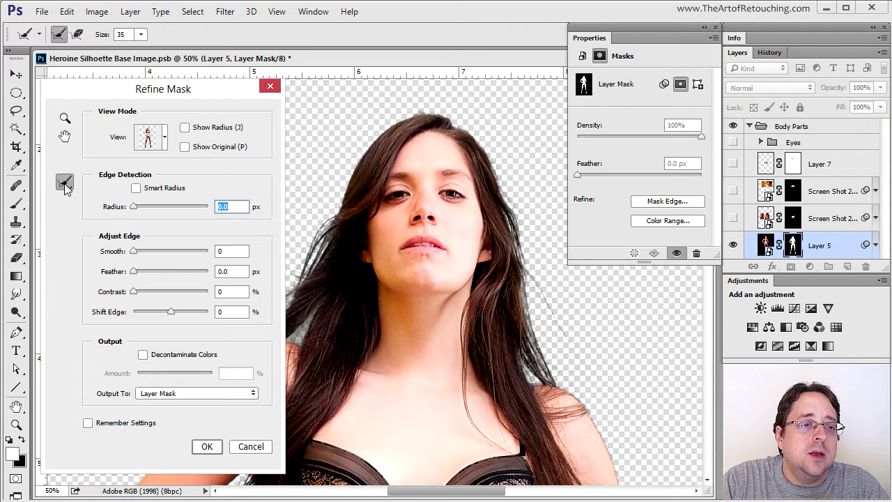
Try the Refine Radius brush at size 90 along the outer edge of the hair, and cancel Refine Mask
key(bracketright)
key(bracketright)
key(bracketright)
key(bracketright)
key(bracketright)
key(bracketright)
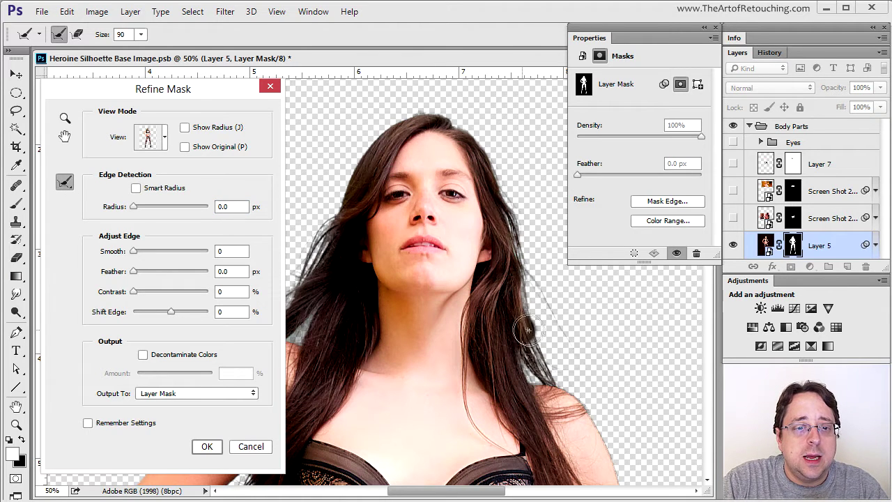
mouse_move(514, 215)
mouse_down()
mouse_move(503, 174)
mouse_move(468, 136)
mouse_up()
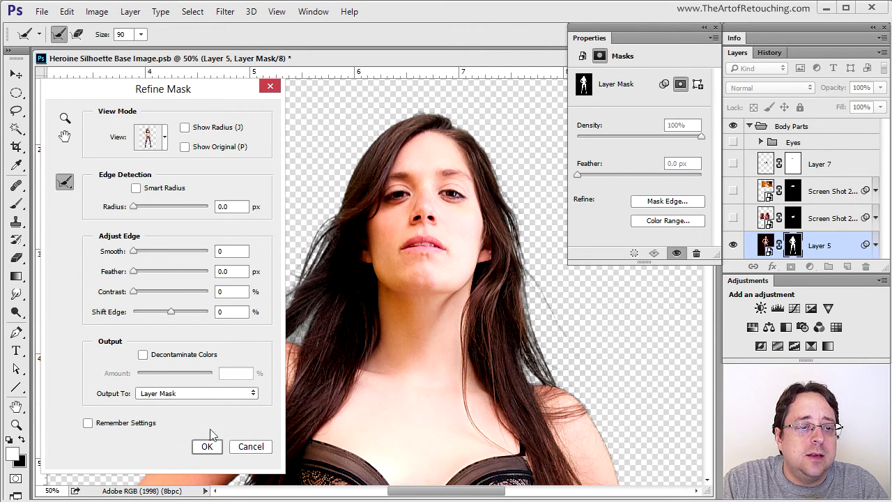
click(250, 447)
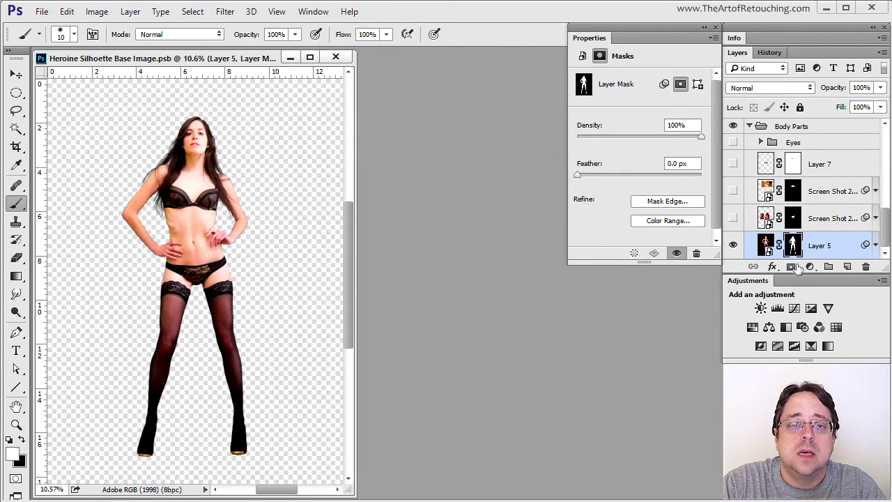
Expand Layer 5's smart filters, and inspect its smart object contents in Layer 5.psb before closing that file
click(770, 247)
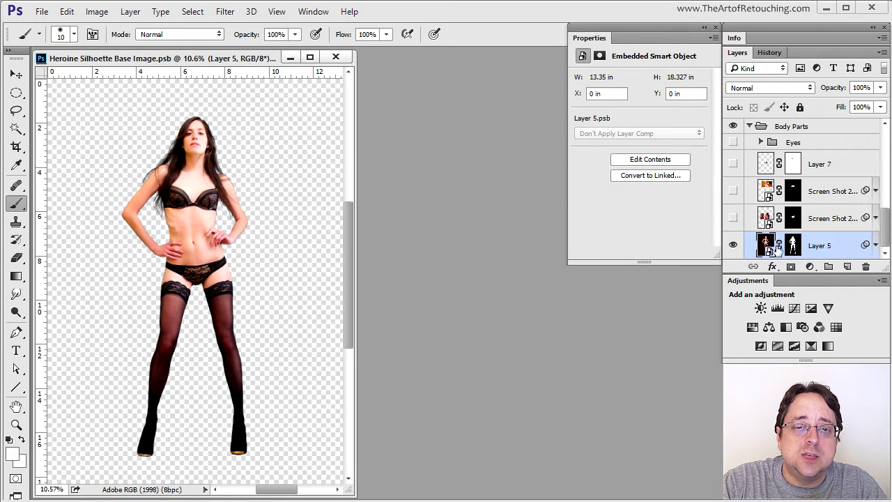
click(875, 245)
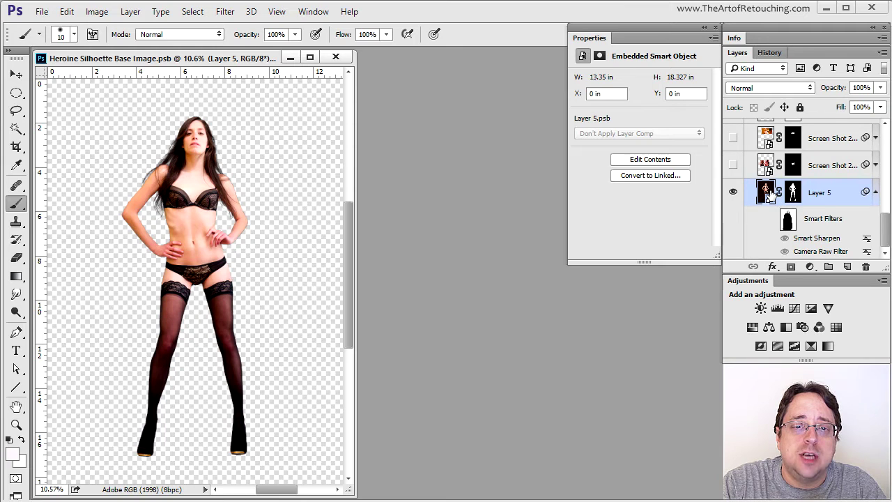
double_click(766, 193)
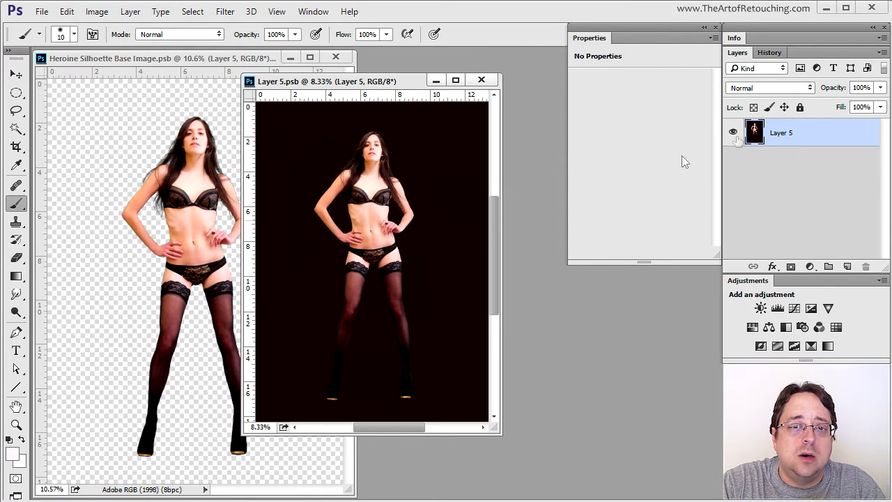
click(486, 80)
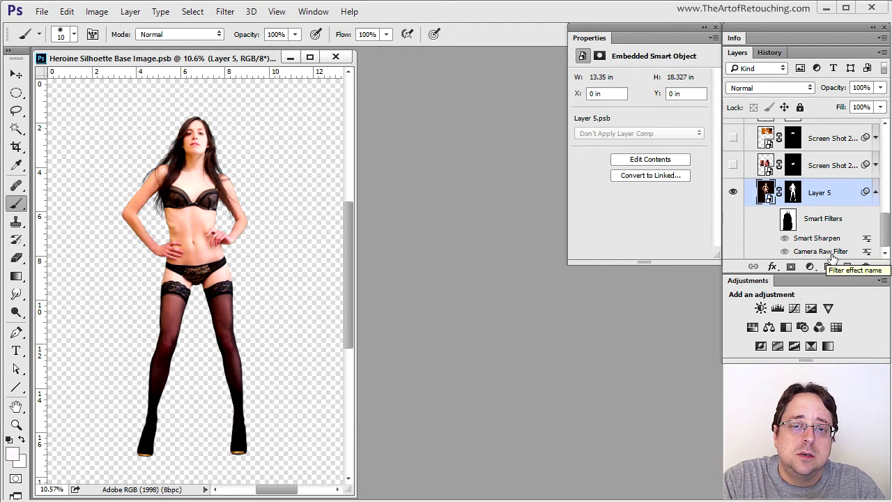
click(773, 219)
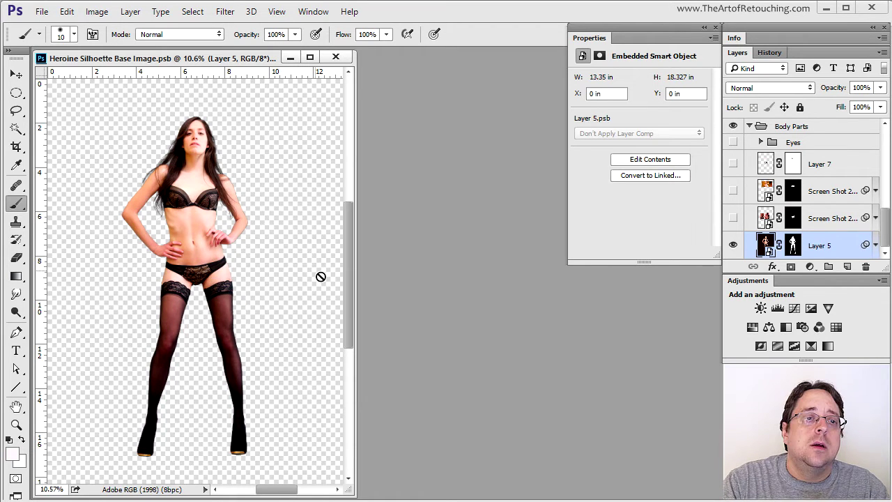
drag(157, 178, 246, 228)
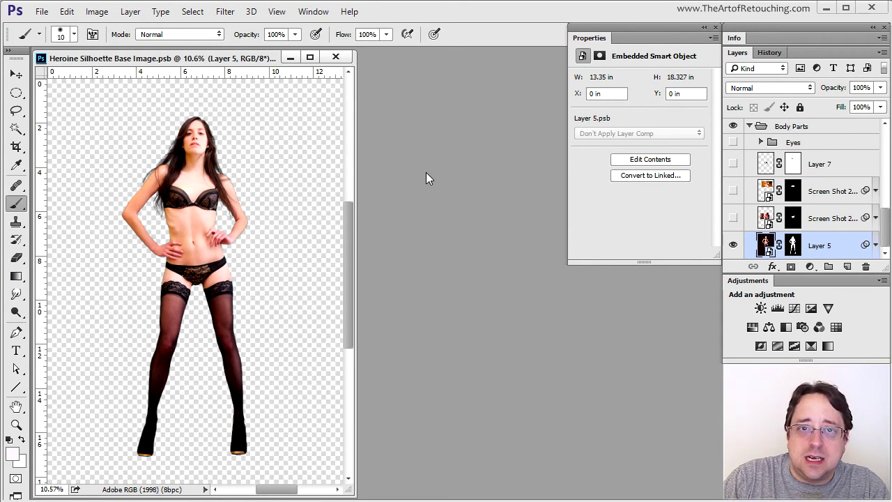
Show the lower Screen Shot layer, and disable and re-enable its layer mask to examine the full source picture
click(733, 218)
shift+click(792, 218)
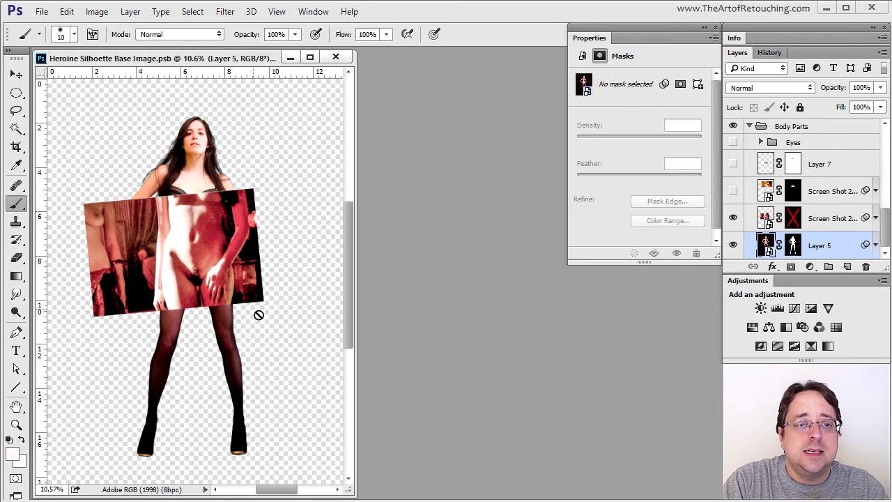
shift+click(794, 219)
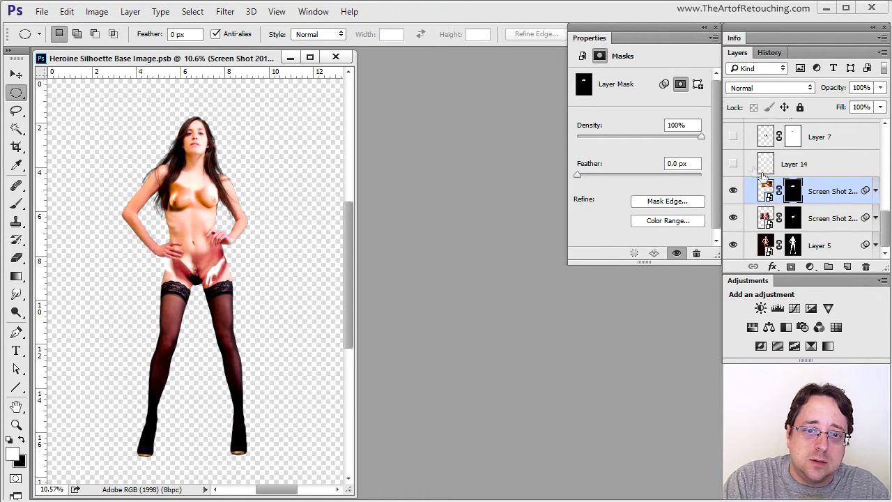
Disable the upper Screen Shot layer's mask to view its full source picture, and undo the change
shift+click(794, 193)
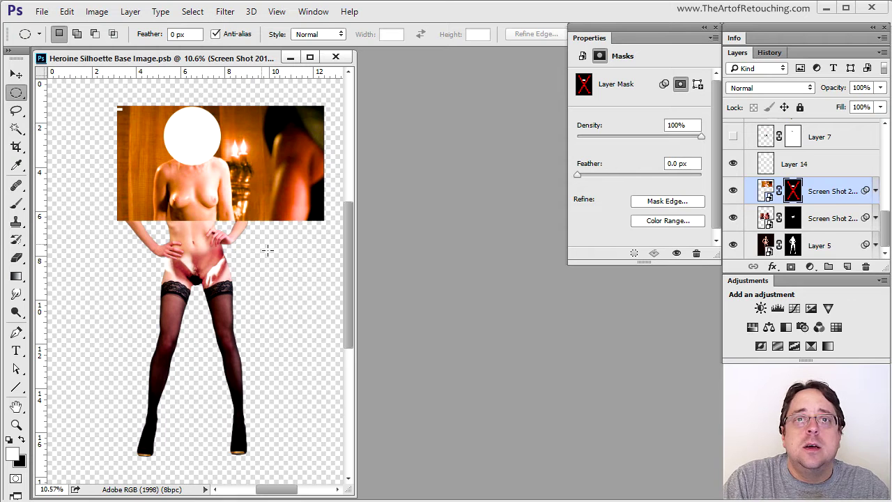
key(ctrl+alt+z)
key(ctrl+alt+z)
Select Layer 7 and make it visible, switching it off and on to compare the painted body retouching
click(846, 199)
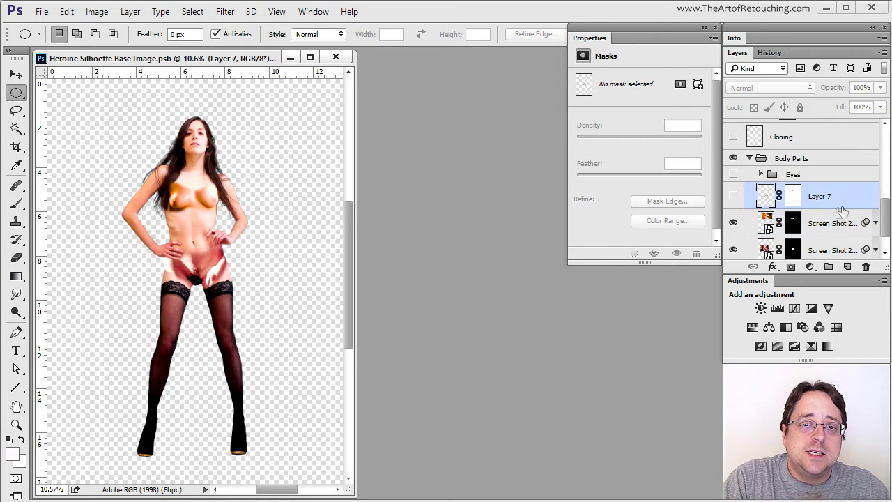
click(733, 197)
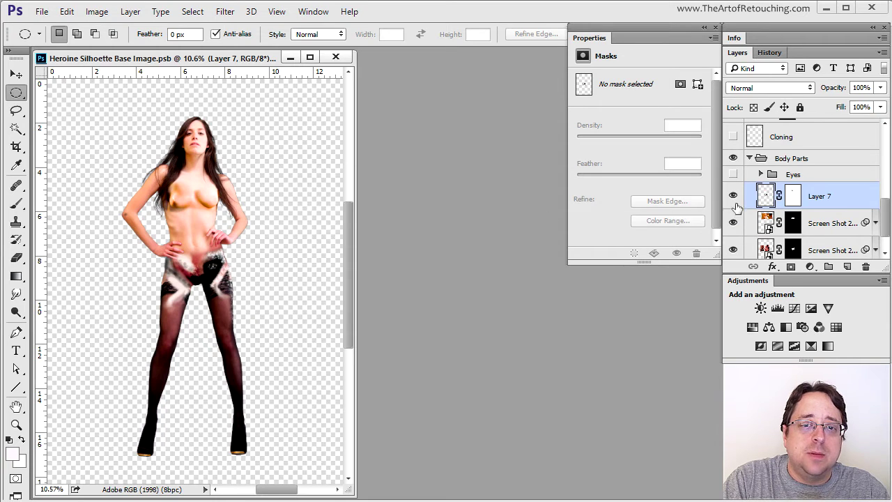
click(736, 201)
click(734, 198)
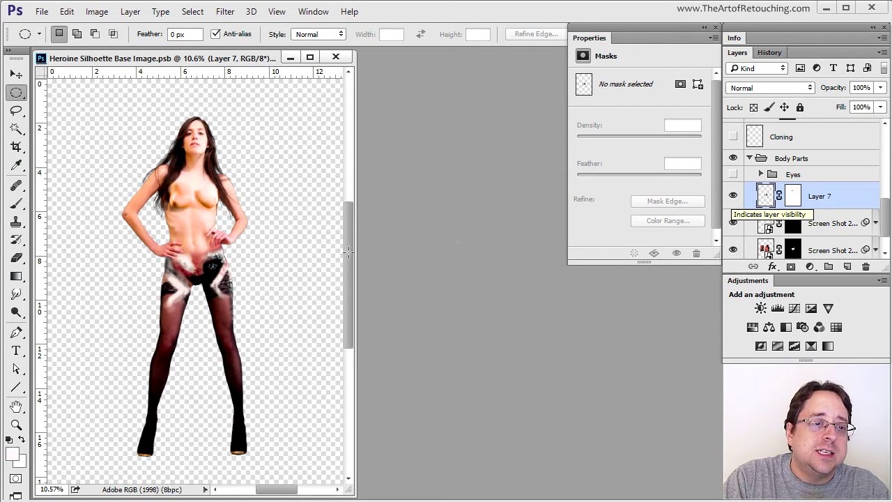
Compare the torso and hips up close with Layer 7 hidden and shown
drag(165, 237, 261, 345)
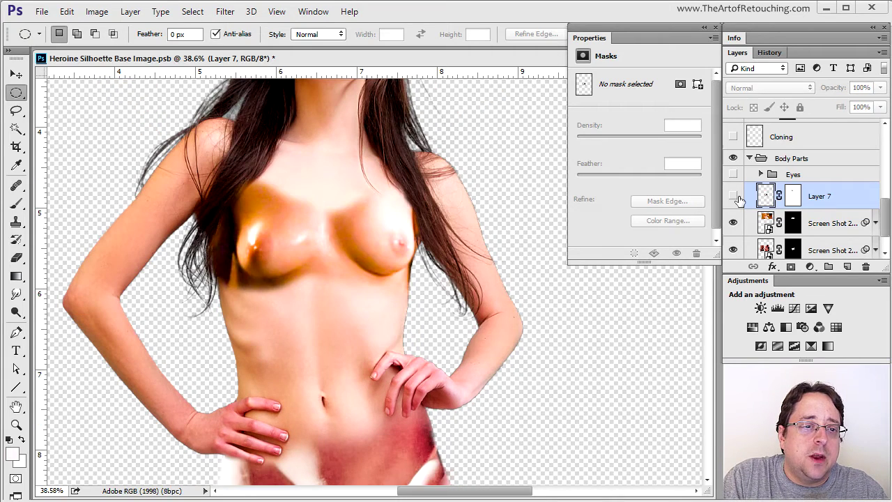
click(732, 196)
click(732, 195)
click(735, 197)
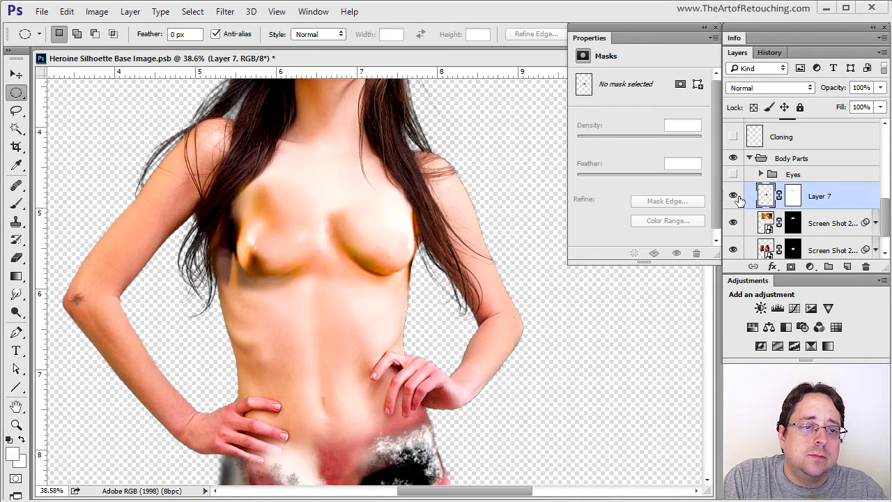
drag(478, 359, 483, 237)
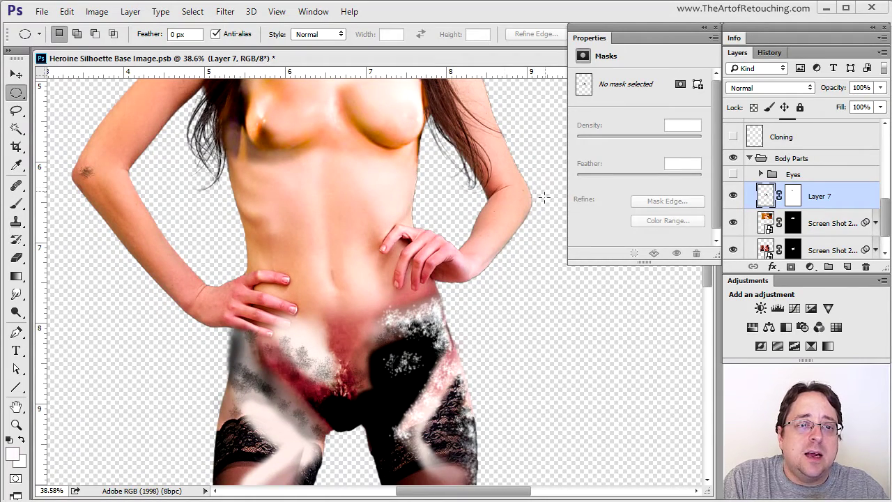
drag(486, 191, 491, 213)
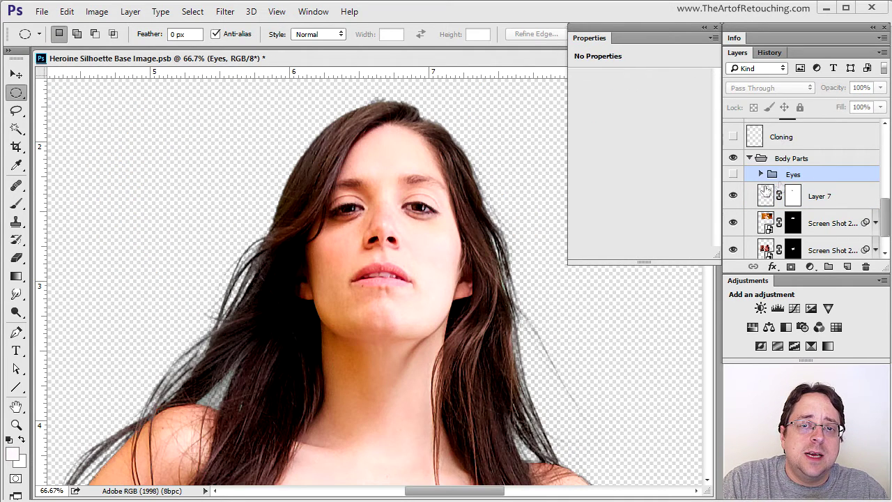
Make the Eyes group visible, switching it off and on to compare its effect on the face
click(733, 173)
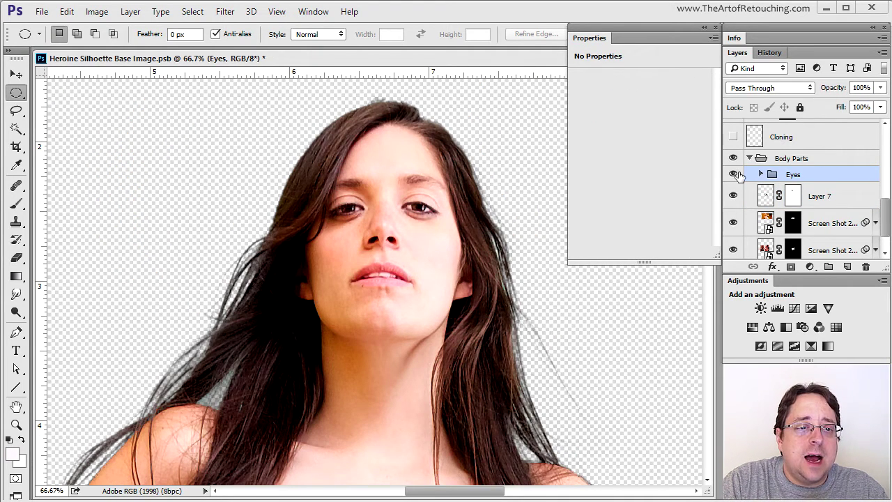
click(734, 174)
click(735, 174)
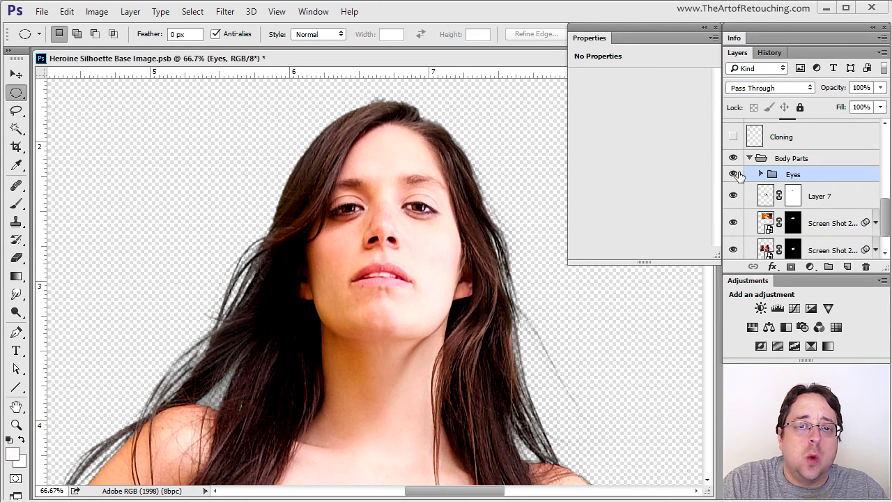
Expand the Eyes group and inspect the settings of its Curves 3 and Hue/Saturation 1 adjustment layers
click(762, 175)
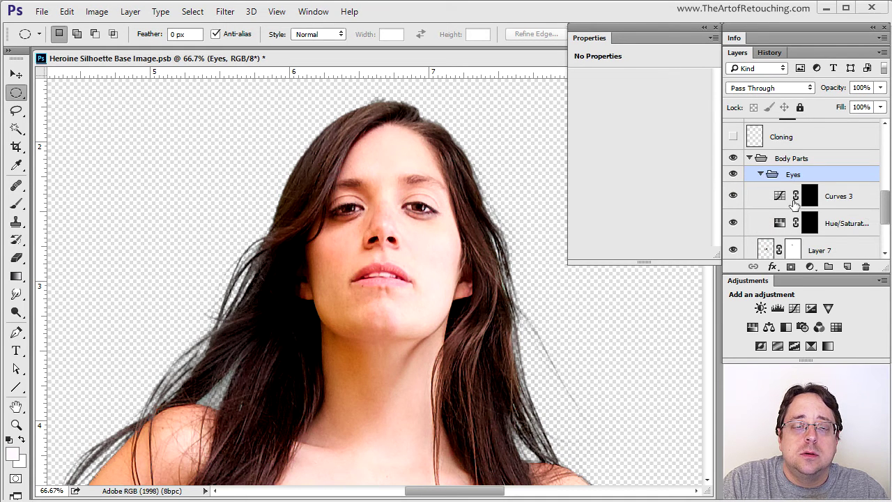
click(779, 196)
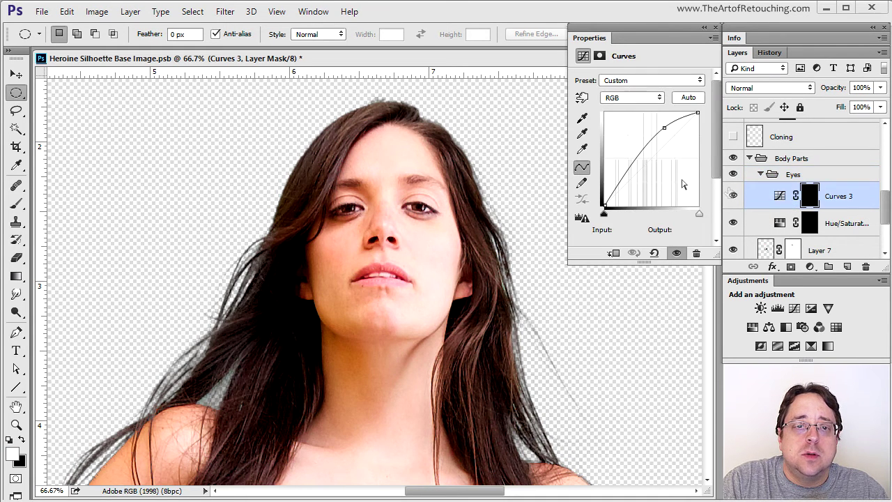
click(791, 224)
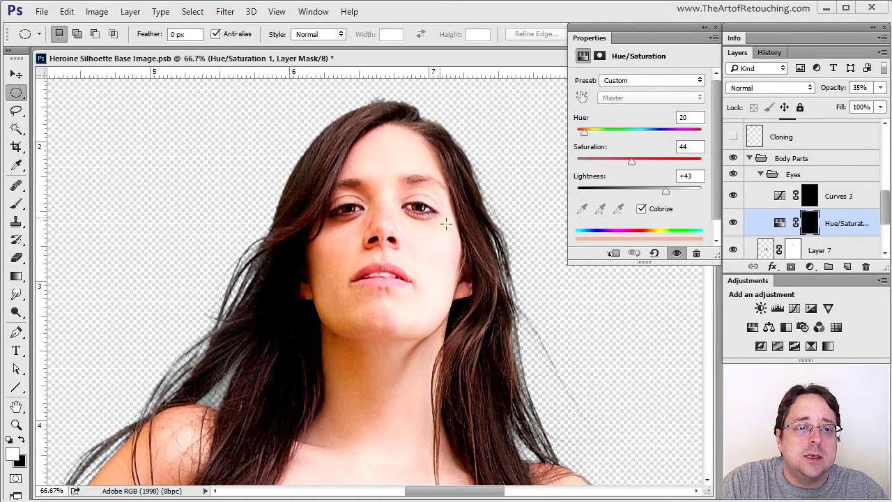
Compare the eyes up close with the Hue/Saturation 1 layer hidden and shown
drag(306, 185, 479, 250)
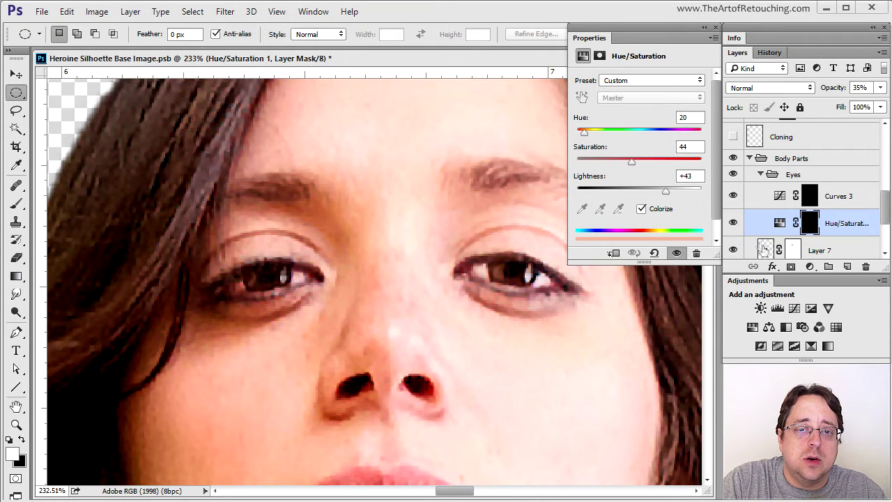
click(733, 223)
click(733, 222)
click(733, 222)
click(738, 222)
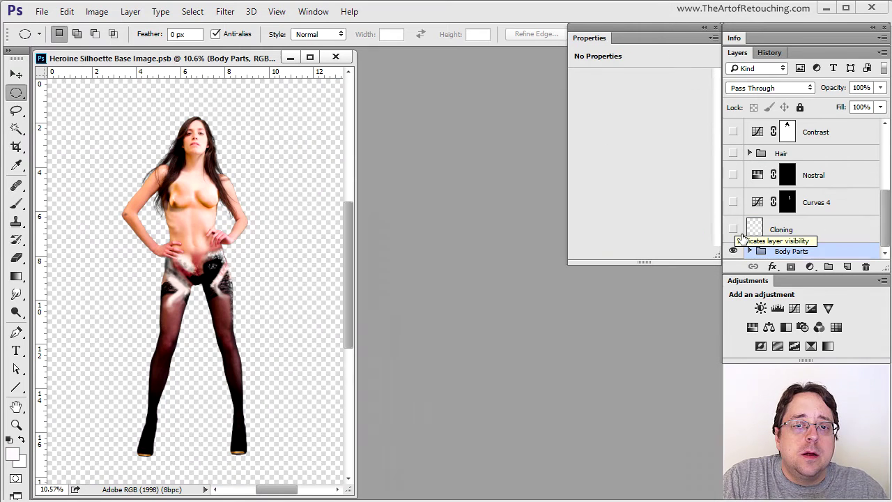
Select the Cloning layer and show it briefly over the woman's face, leaving it hidden
click(778, 229)
drag(198, 100, 250, 127)
click(735, 229)
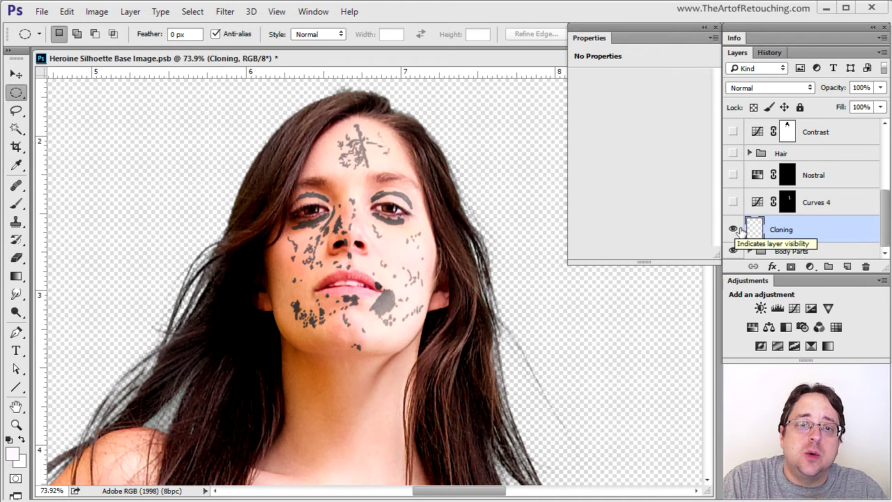
click(734, 230)
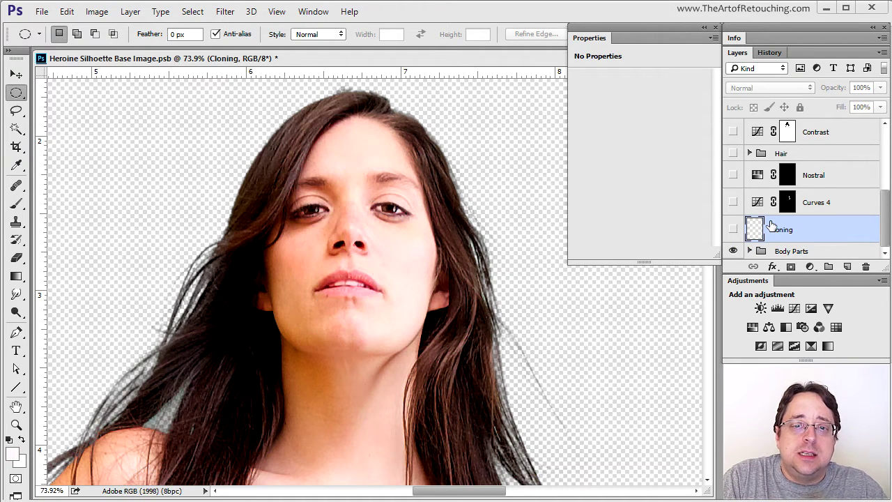
Expand the Body Parts group and Layer 5's effects, and turn on its Smart Sharpen and Camera Raw smart filters
click(749, 251)
scroll(810, 240, down, 2)
scroll(809, 241, down, 2)
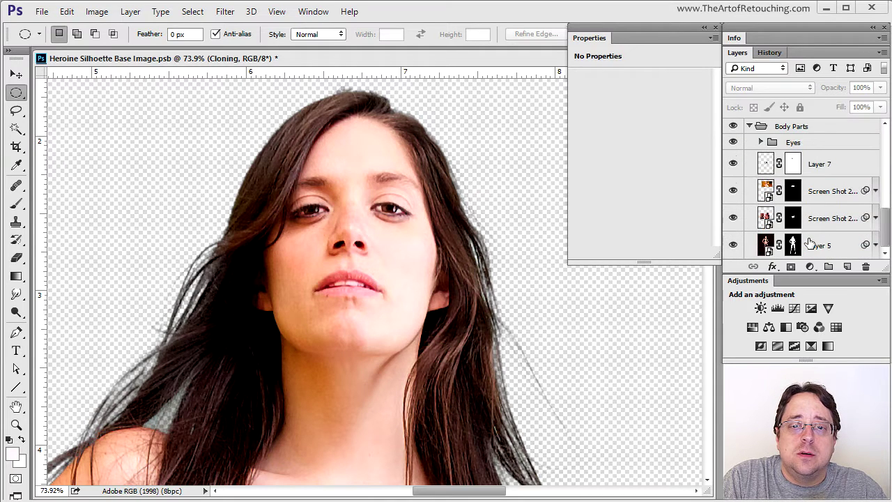
click(875, 244)
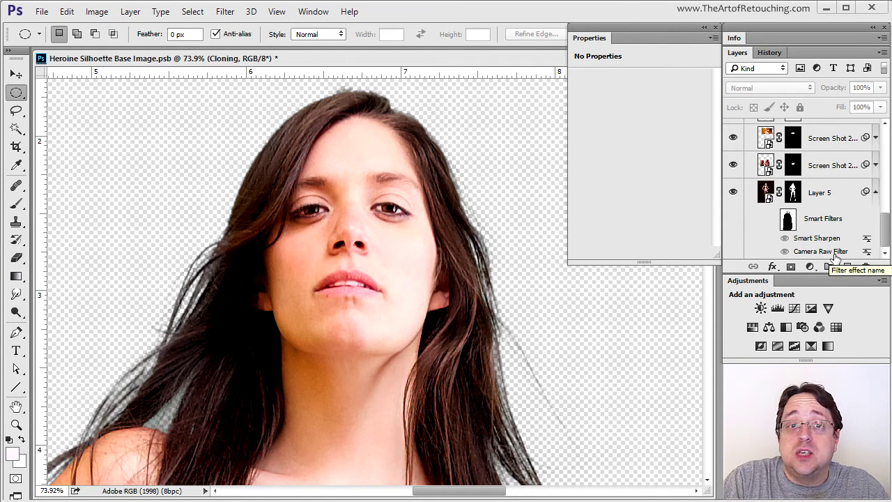
click(772, 219)
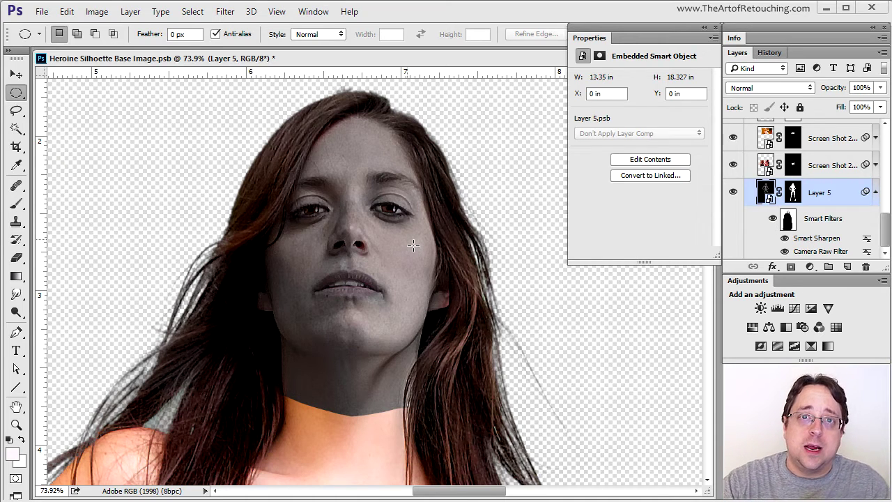
Make the Cloning layer visible over the filtered face
scroll(798, 207, up, 3)
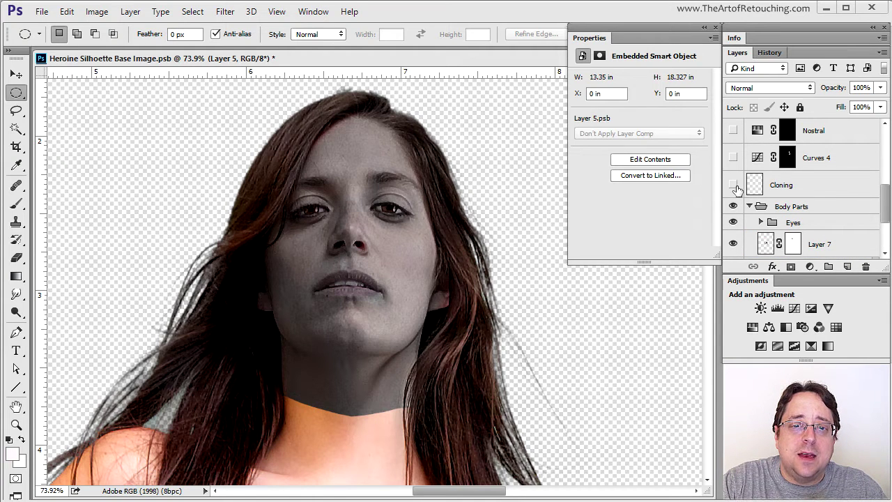
click(733, 185)
click(733, 186)
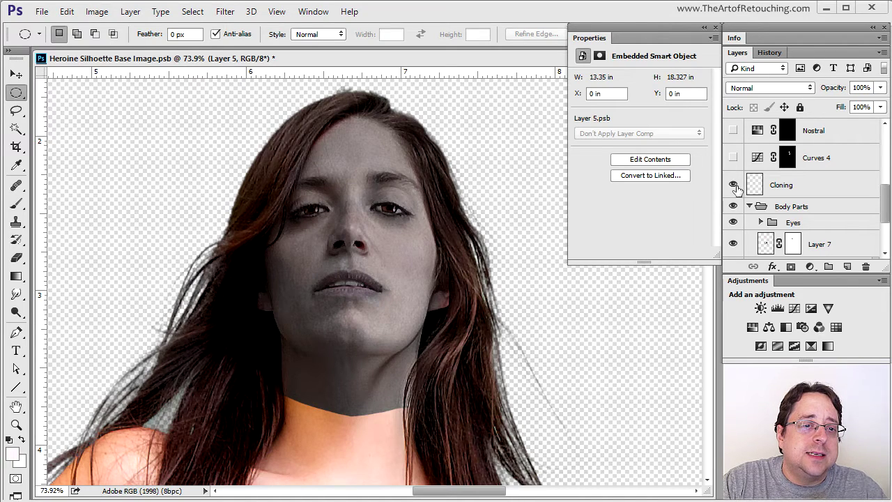
Compare the skin around the eyes, nose and mouth up close with the Cloning layer hidden and shown
click(369, 247)
click(386, 244)
drag(388, 242, 402, 259)
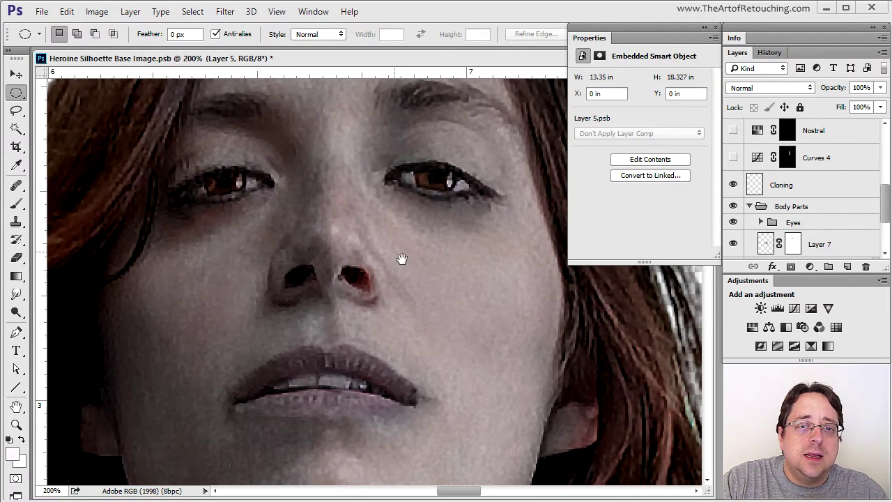
click(733, 185)
click(733, 185)
click(733, 185)
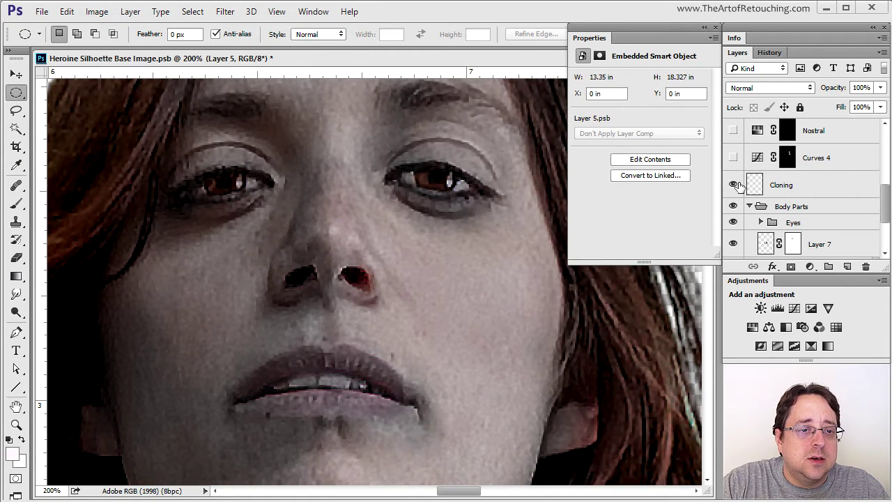
Compare the skin around the eyes, nose and mouth with the Cloning layer hidden and shown
click(733, 185)
click(734, 185)
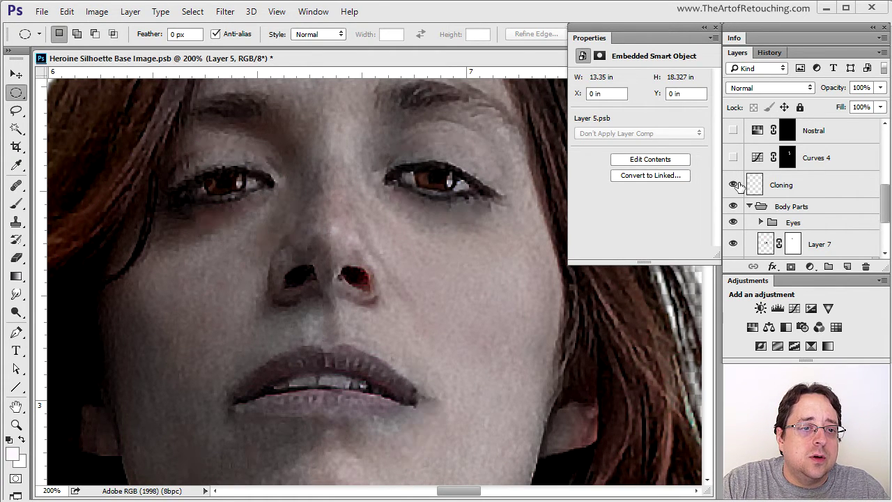
click(734, 185)
click(733, 185)
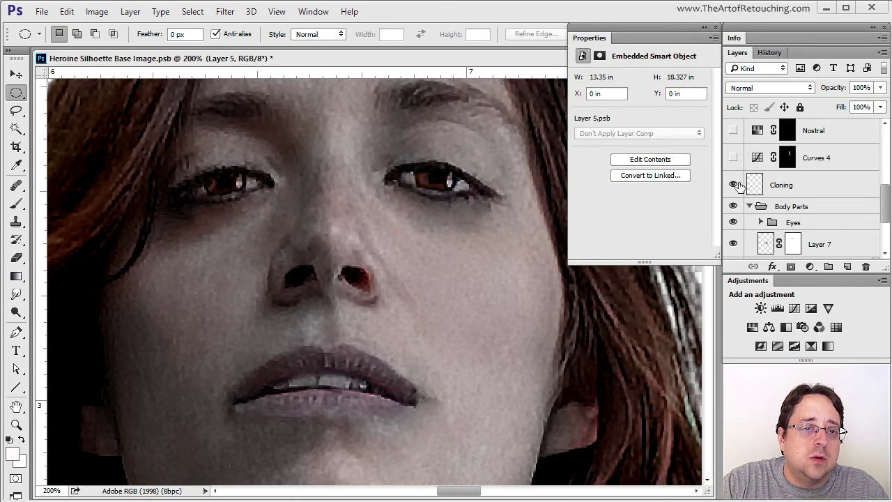
key(ctrl+minus)
key(ctrl+minus)
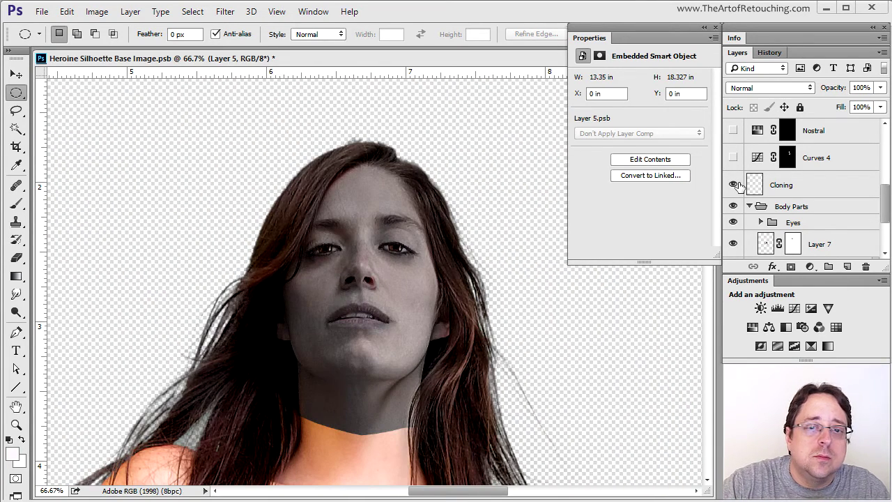
Make the Curves 4 adjustment layer above the Cloning layer visible over the whole figure
click(733, 186)
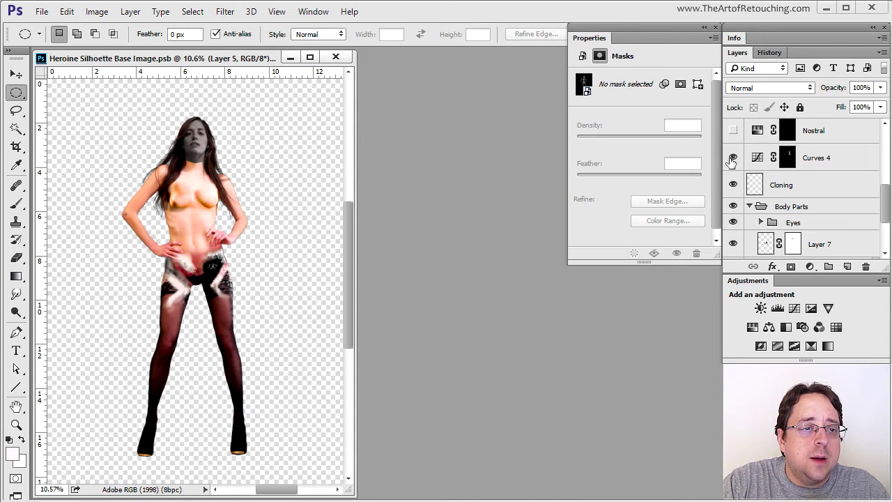
click(731, 160)
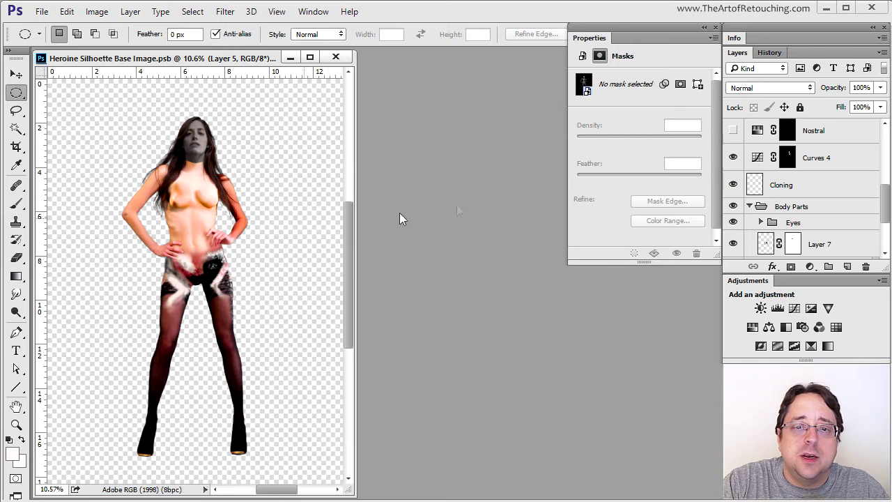
scroll(780, 157, up, 1)
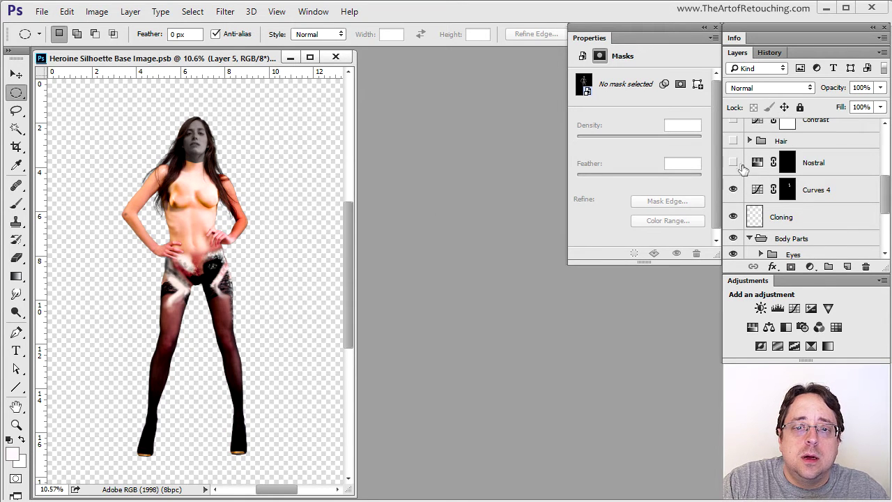
Preview the Nostral adjustment on the enlarged face, leave it hidden, and select its layer mask
click(733, 163)
drag(192, 134, 216, 159)
click(733, 163)
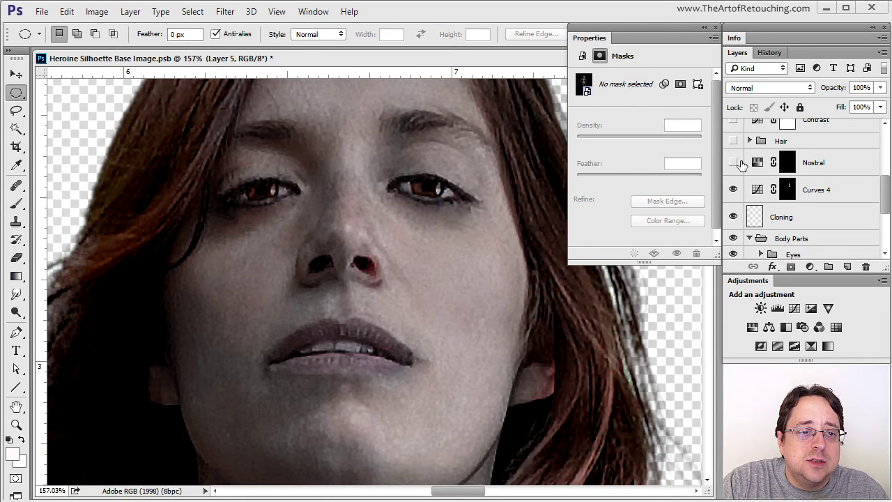
click(733, 162)
click(767, 171)
key(ctrl+0)
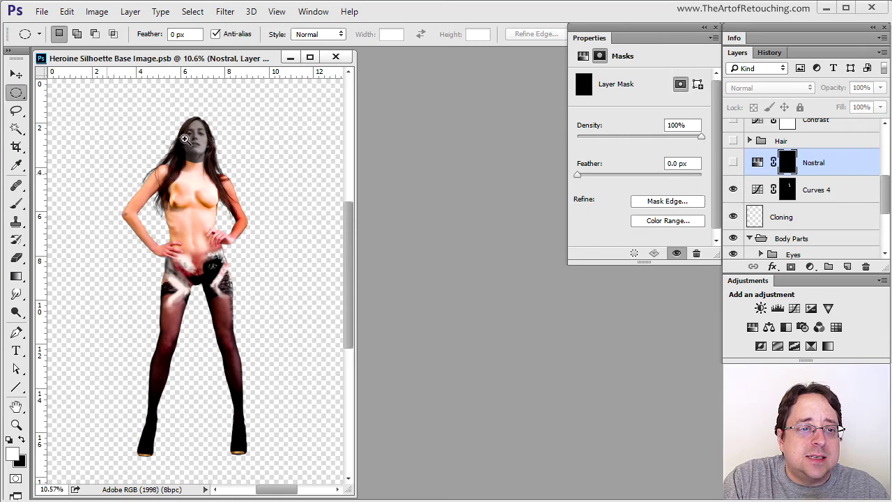
Make the Nostral adjustment visible, comparing the red nostril edges up close with it off and on
key(ctrl+1)
click(355, 280)
click(355, 280)
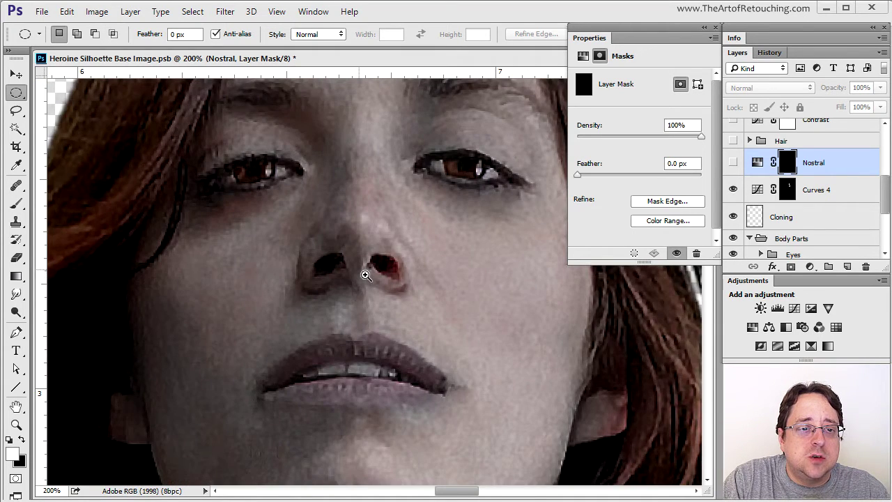
click(362, 279)
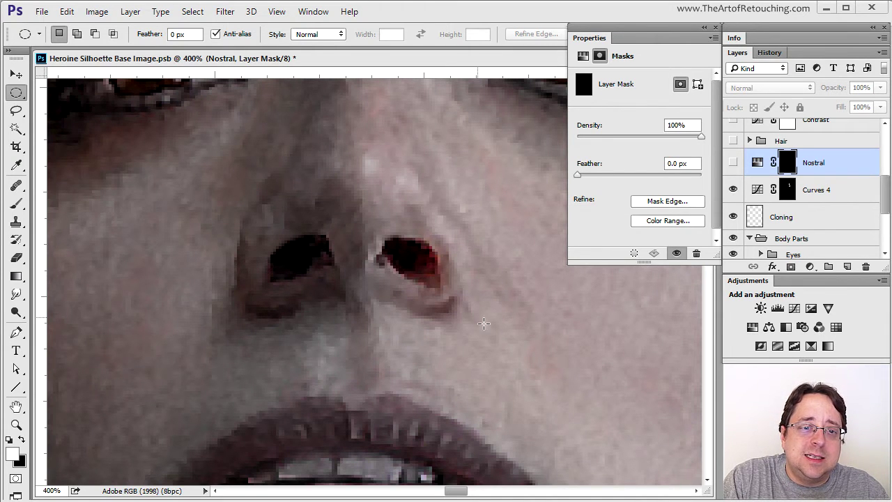
click(732, 162)
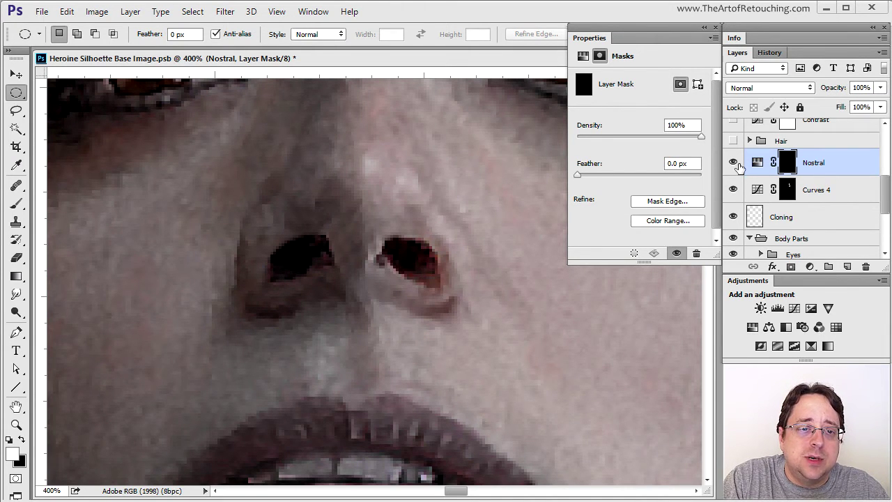
click(732, 162)
click(733, 162)
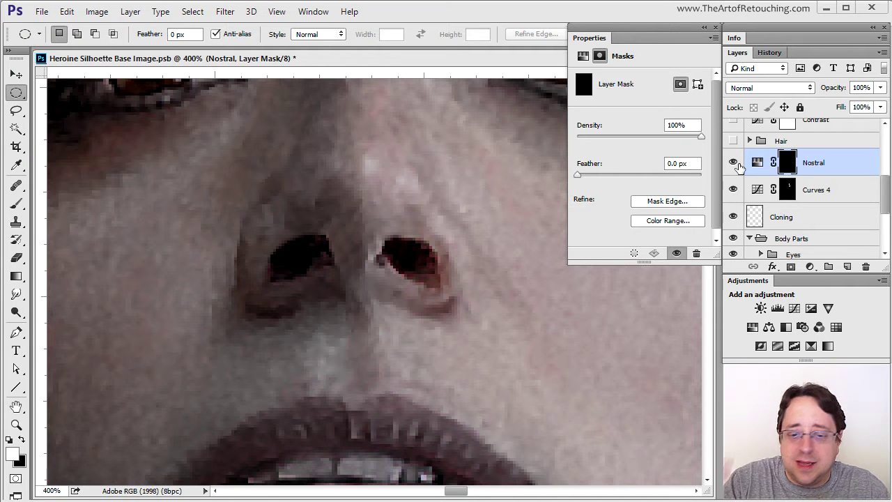
key(ctrl+0)
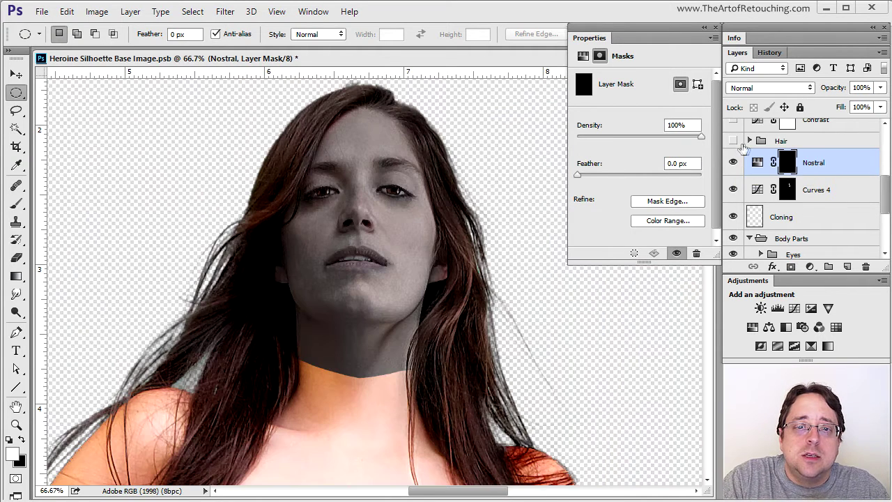
Expand the Hair group and make its Hair Added layer visible, comparing the hair with it hidden and shown
click(750, 141)
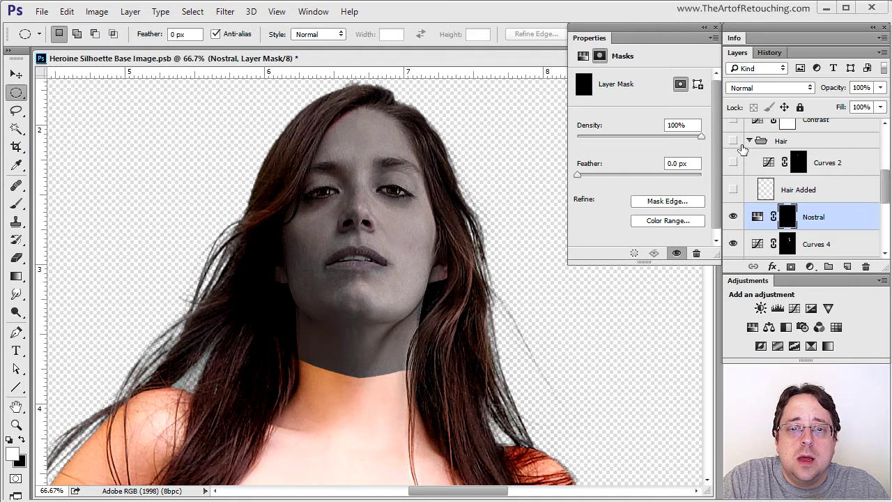
click(732, 189)
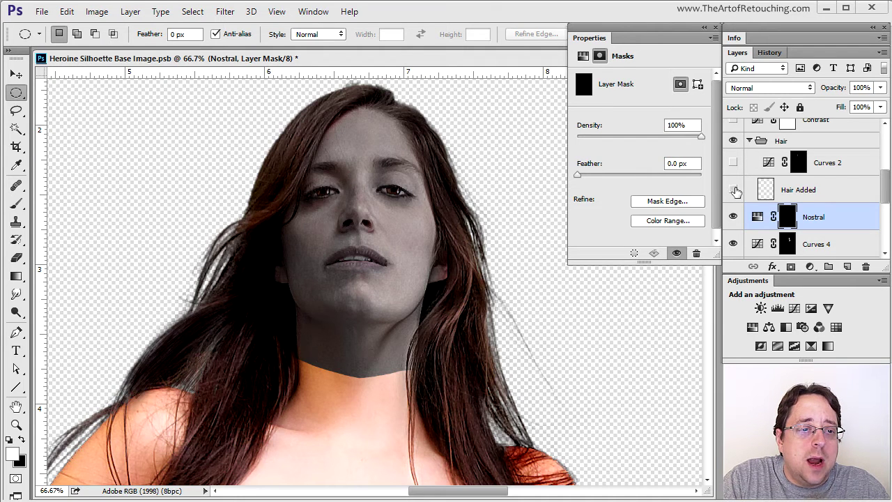
click(733, 189)
click(733, 190)
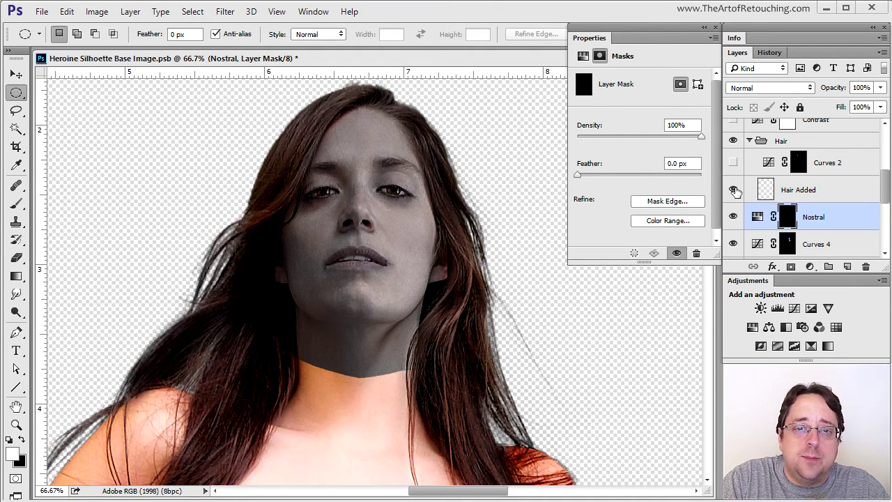
click(733, 190)
click(733, 189)
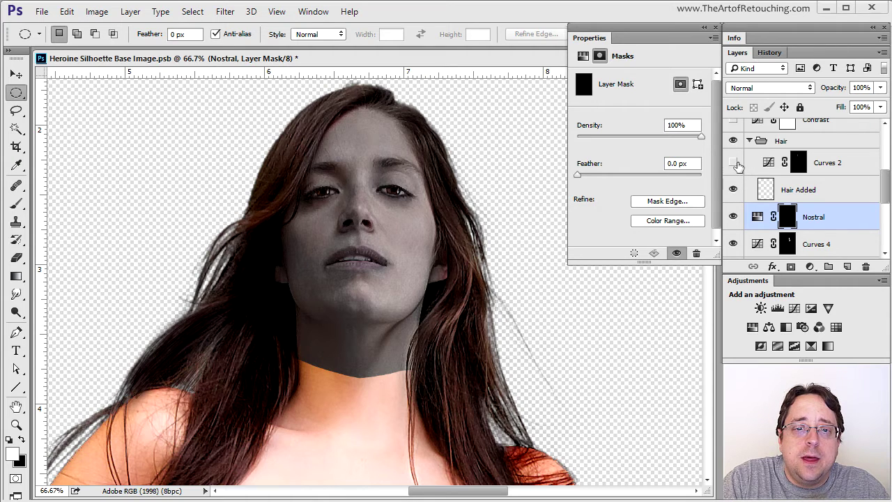
Make the Curves 2 adjustment in the Hair group visible, comparing the hair highlights with it off and on
click(734, 163)
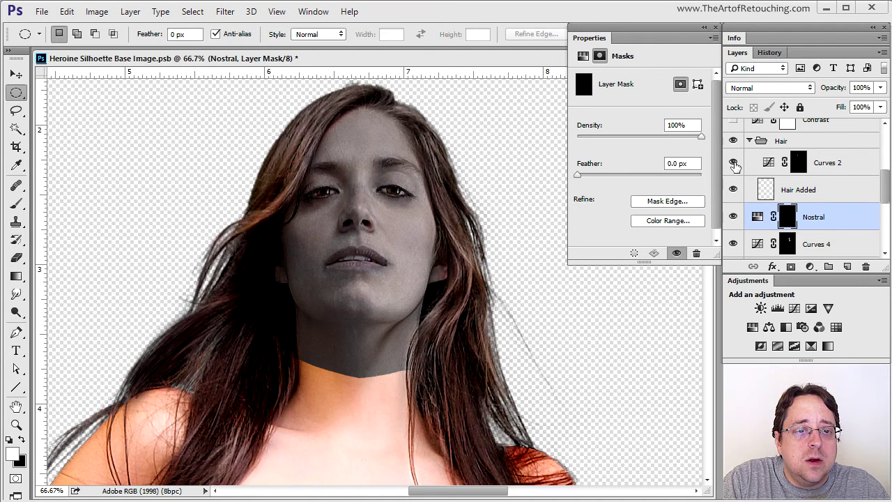
click(734, 163)
click(734, 163)
click(733, 163)
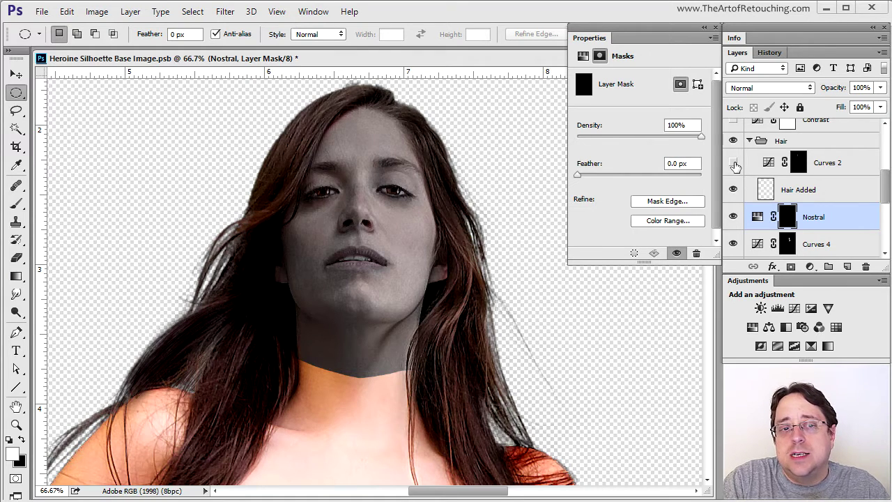
click(734, 163)
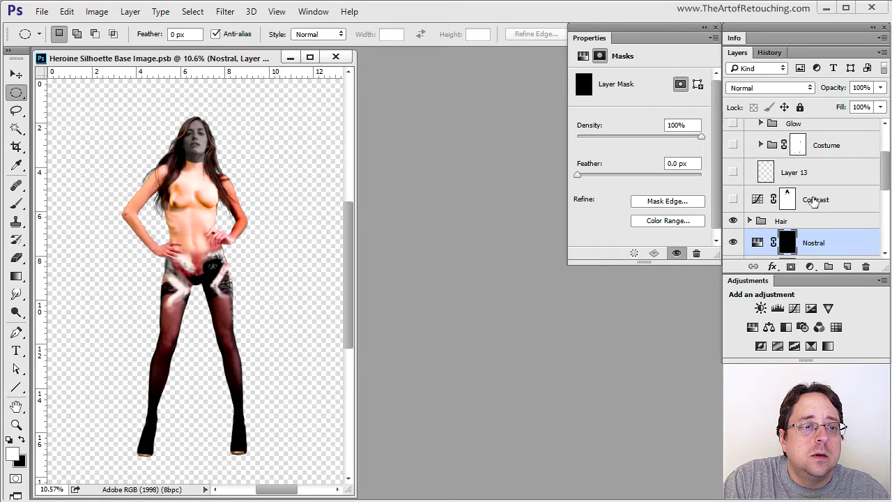
Select the Contrast curves layer, load its mask as a selection to show the covered area, and deselect it
click(808, 202)
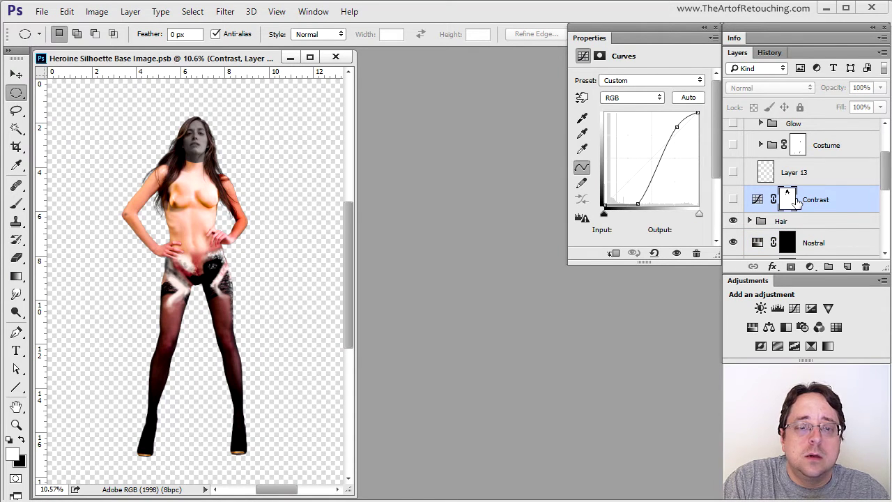
ctrl+click(793, 200)
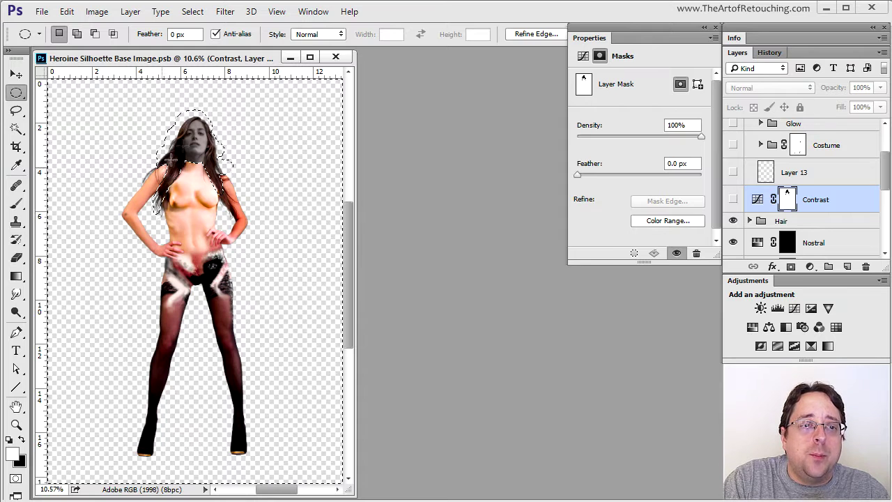
key(ctrl+d)
Make the Contrast adjustment visible, comparing the body with it off and on
click(732, 199)
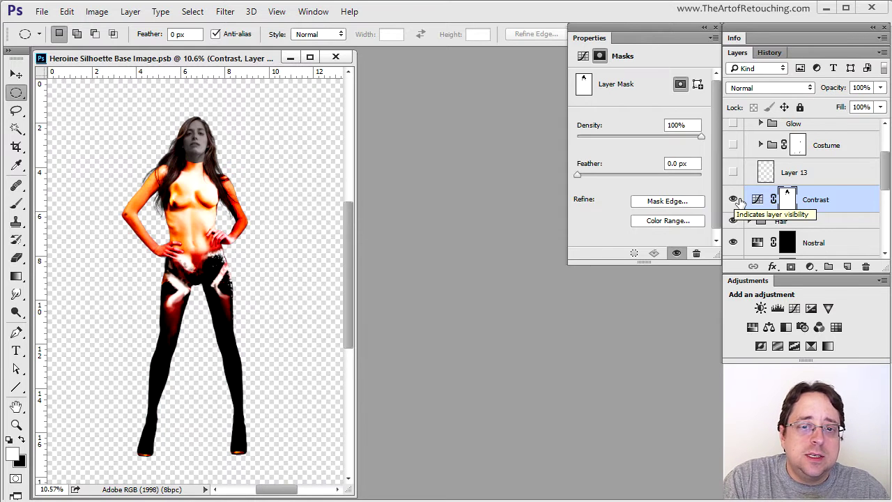
click(733, 199)
click(733, 199)
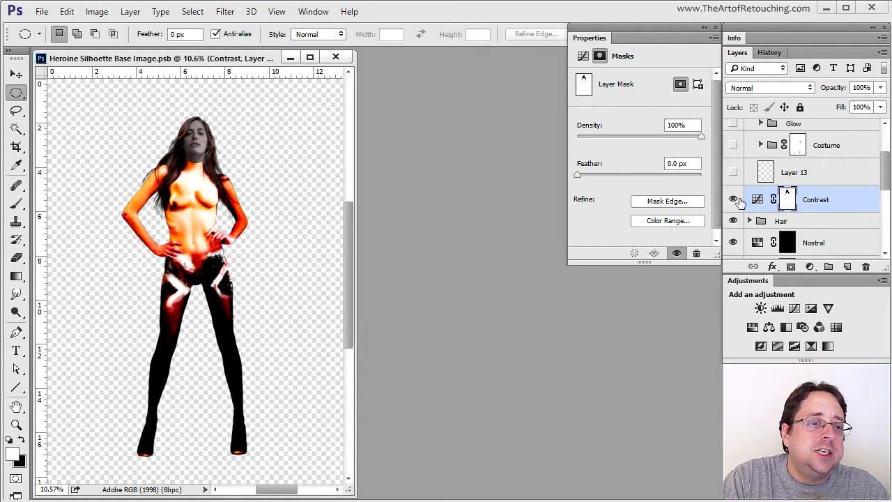
click(733, 199)
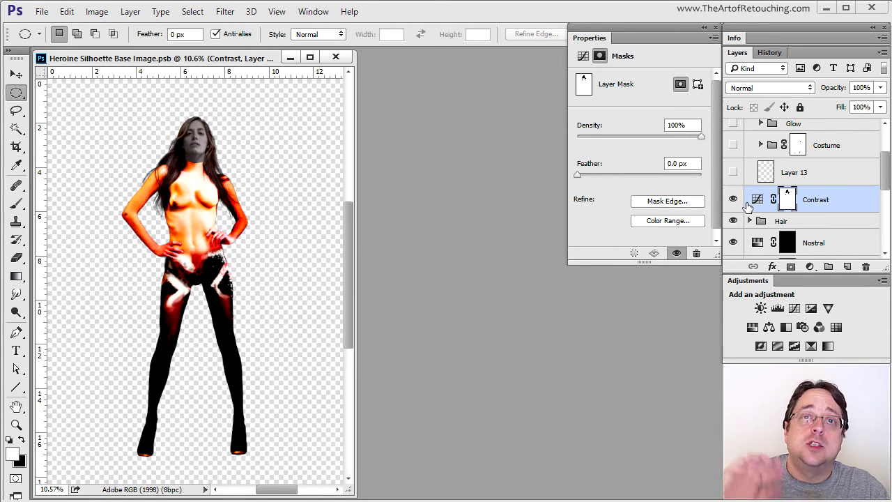
Delete the unused Layer 13 above the Contrast adjustment
click(843, 180)
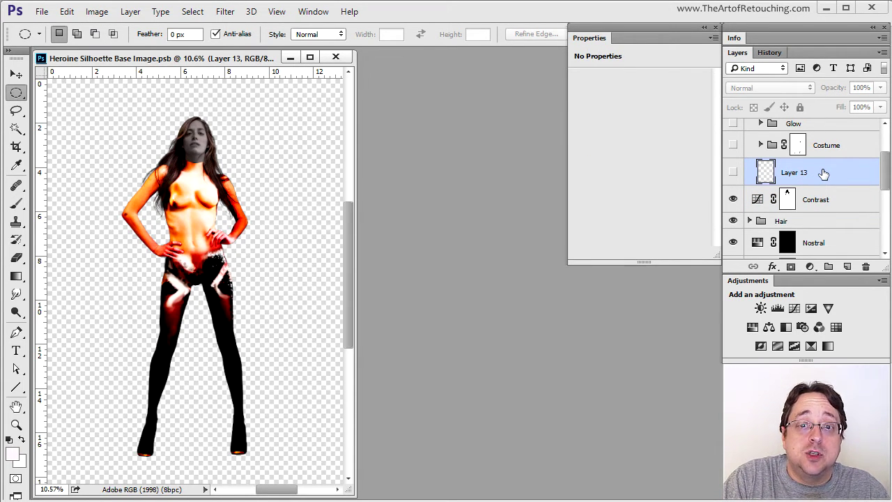
drag(823, 174, 865, 266)
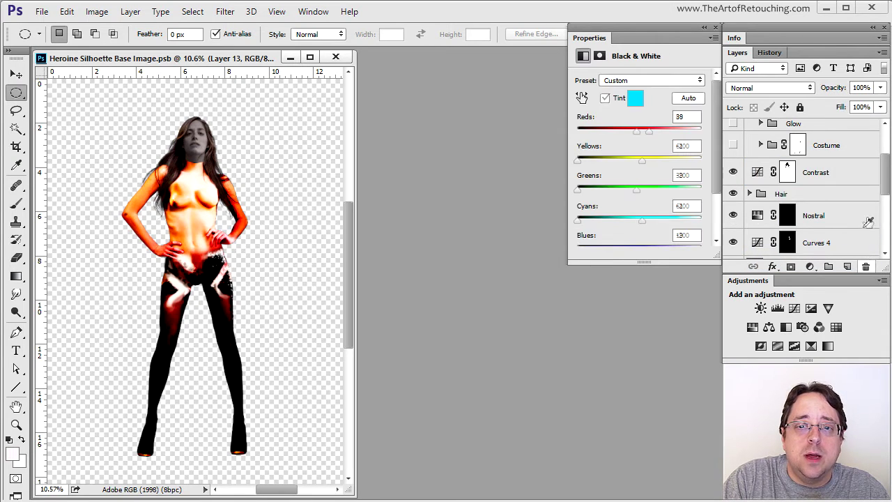
Expand the inner Costume group and make its Blue black-and-white tint adjustment visible on the body
scroll(870, 197, up, 2)
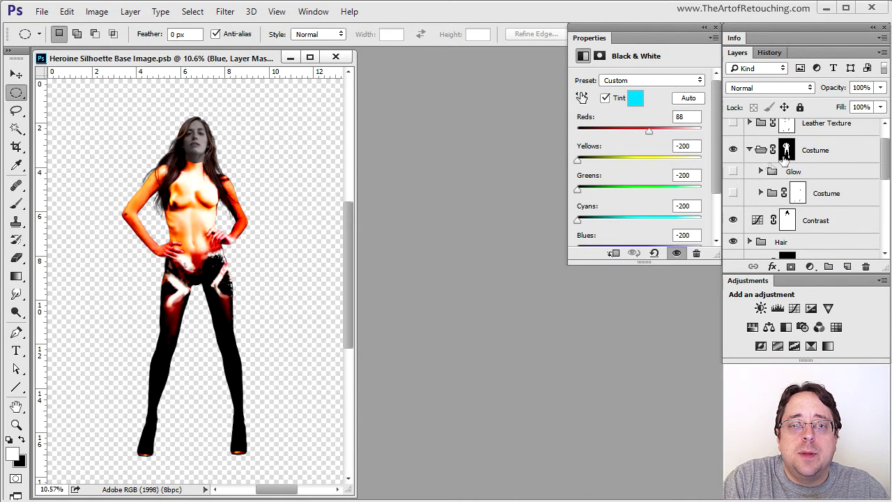
click(761, 193)
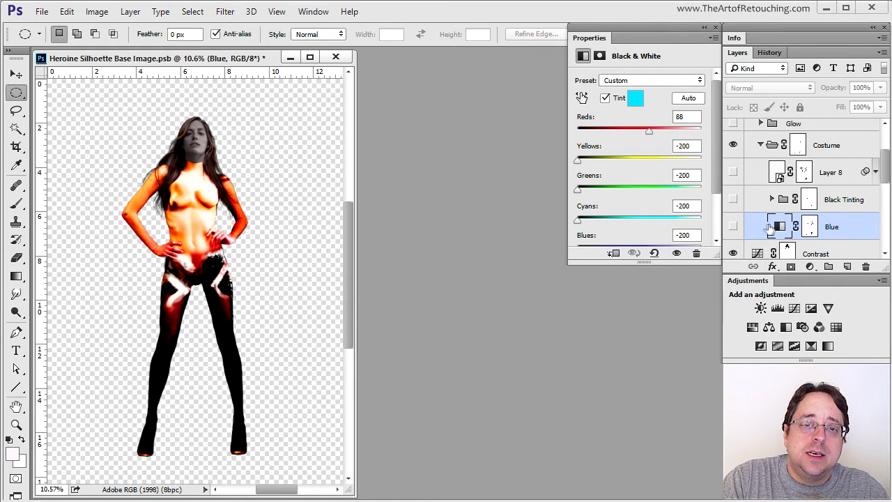
click(733, 226)
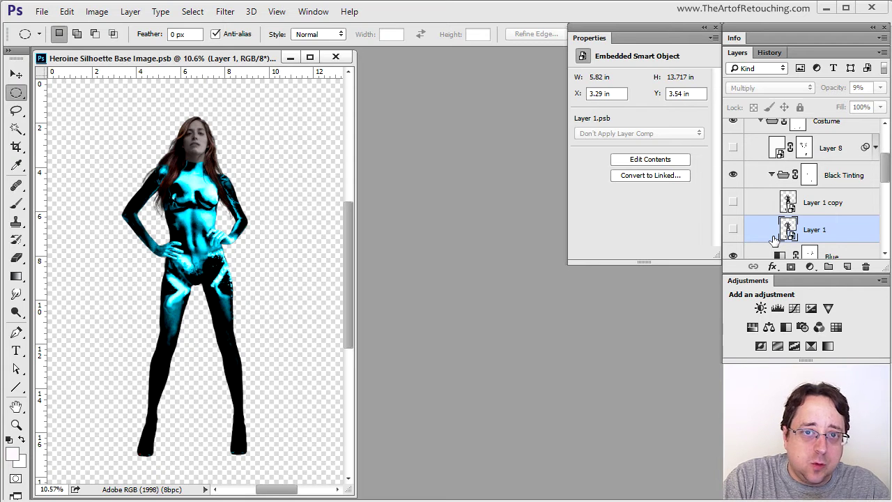
Make Layer 1 and Layer 1 copy in the Black Tinting group visible to darken the costume
click(735, 231)
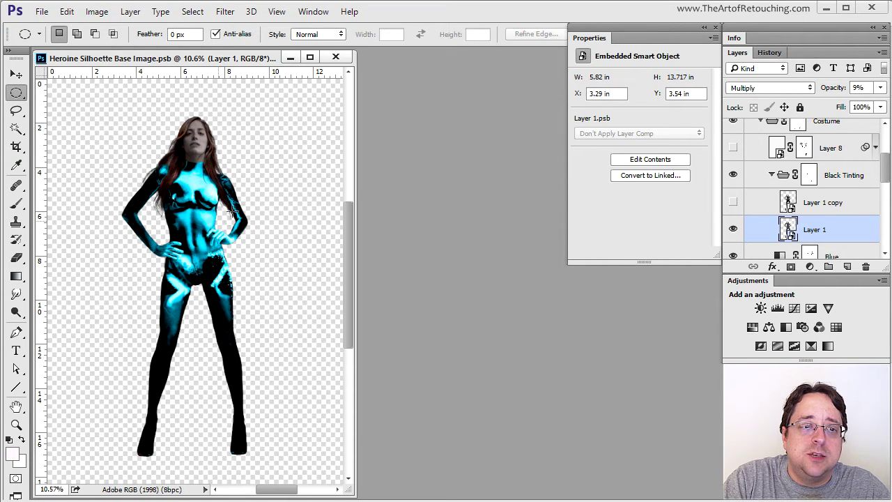
click(818, 204)
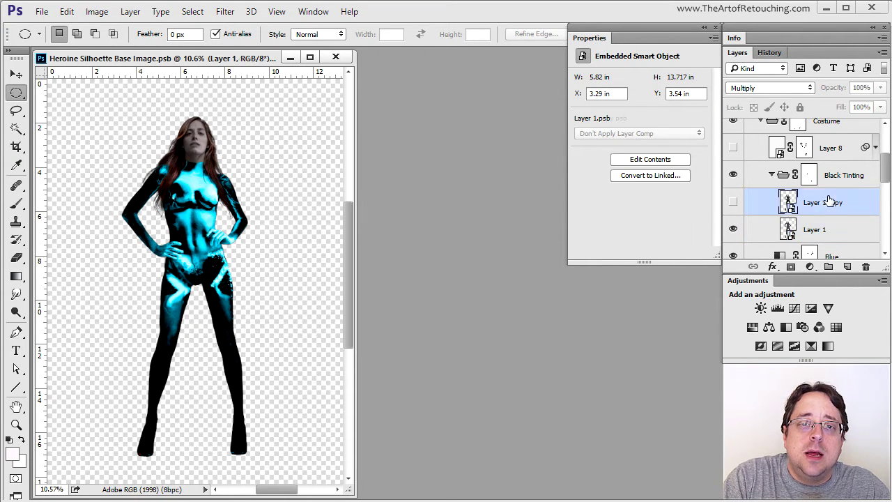
click(735, 203)
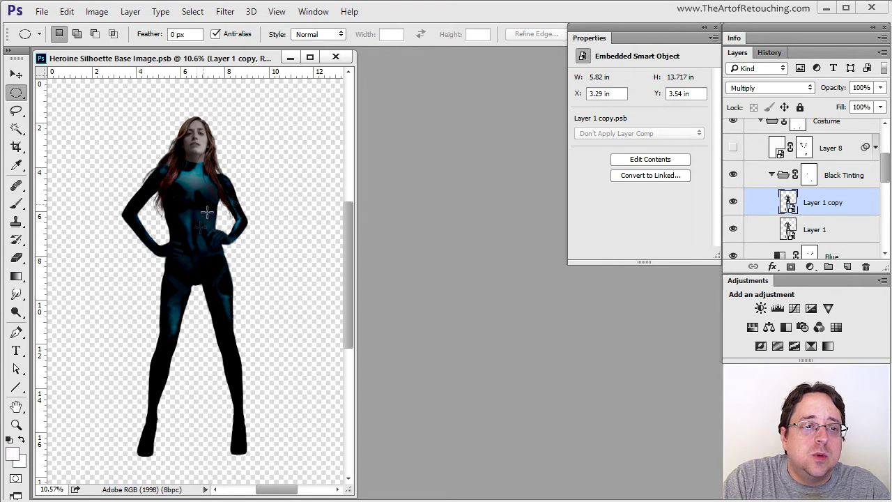
Open Layer 1 copy's smart object contents beside the composite, examine the painted tint shape, and close it
double_click(788, 202)
drag(98, 103, 402, 126)
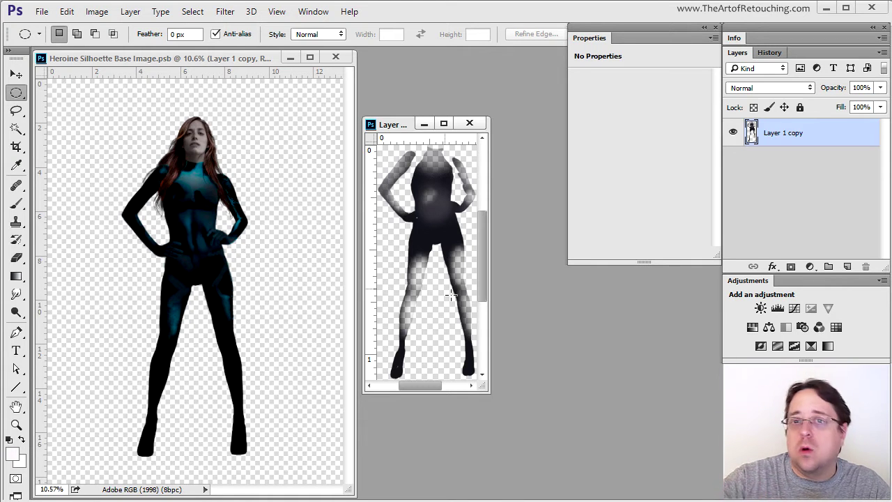
key(ctrl+w)
scroll(801, 230, down, 1)
key(ctrl+w)
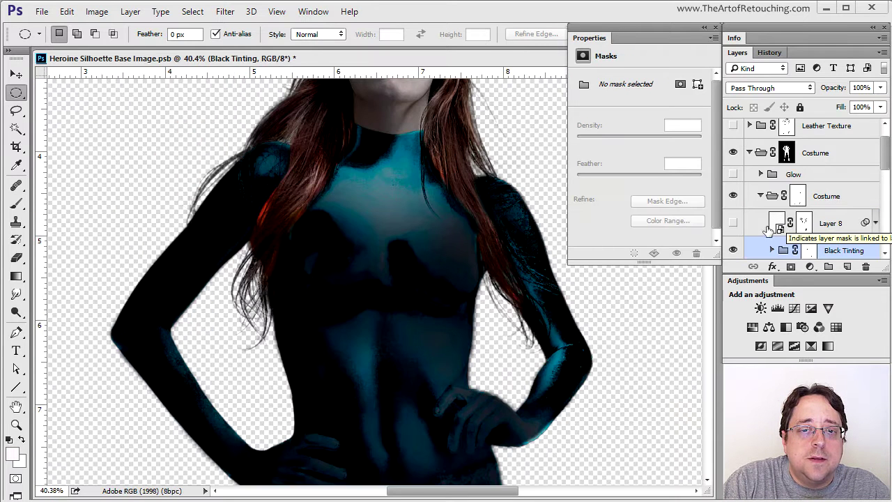
Compare the costume with Layer 8's noise texture off and on around the chest, leaving Layer 8 visible
click(733, 223)
click(733, 223)
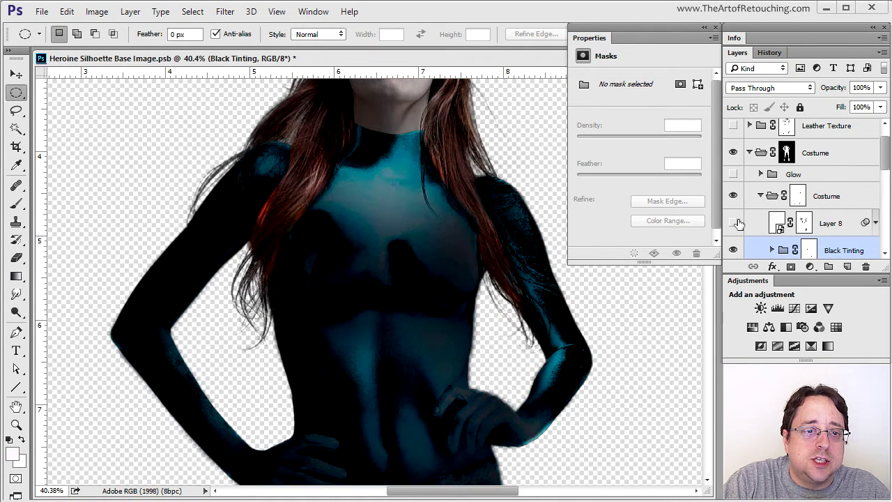
click(733, 223)
click(734, 223)
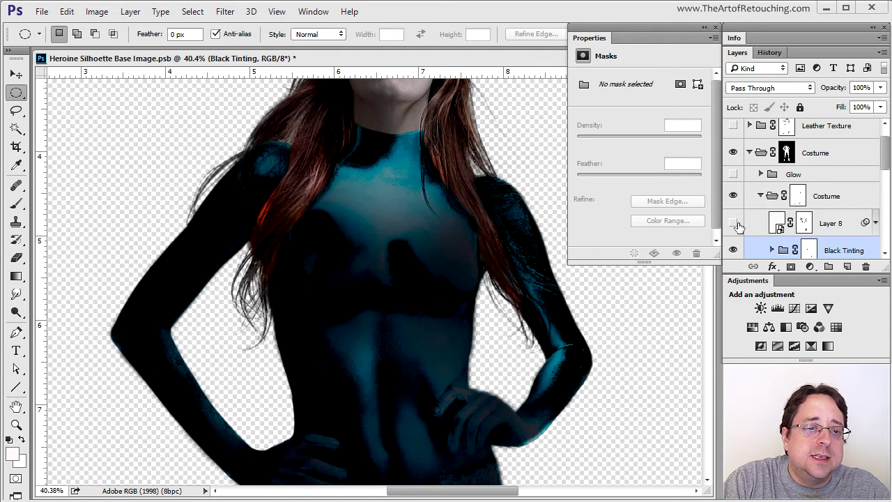
click(736, 223)
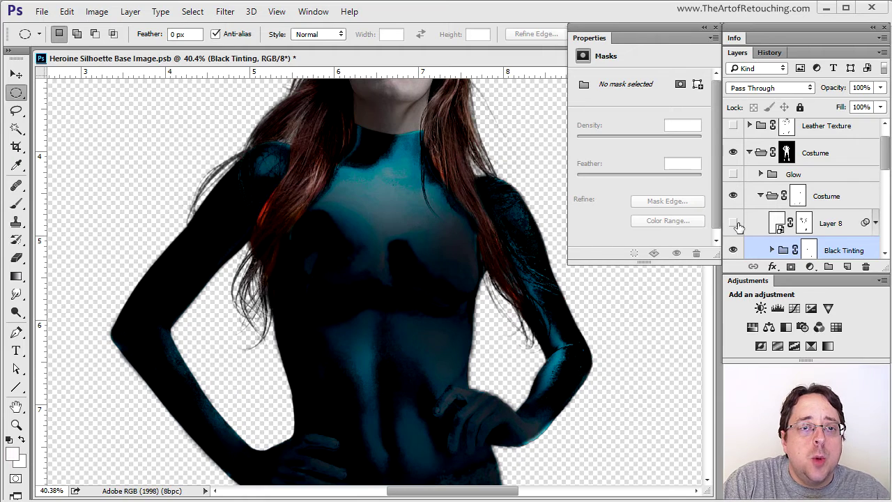
drag(307, 152, 507, 263)
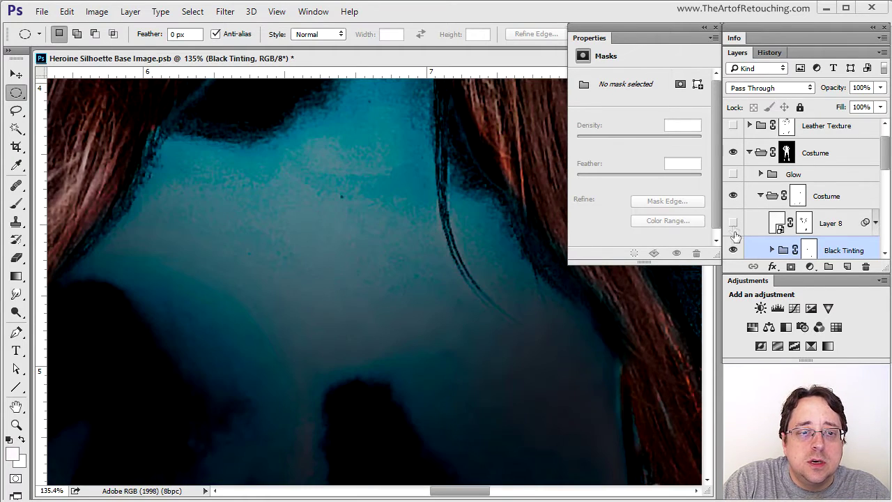
click(732, 222)
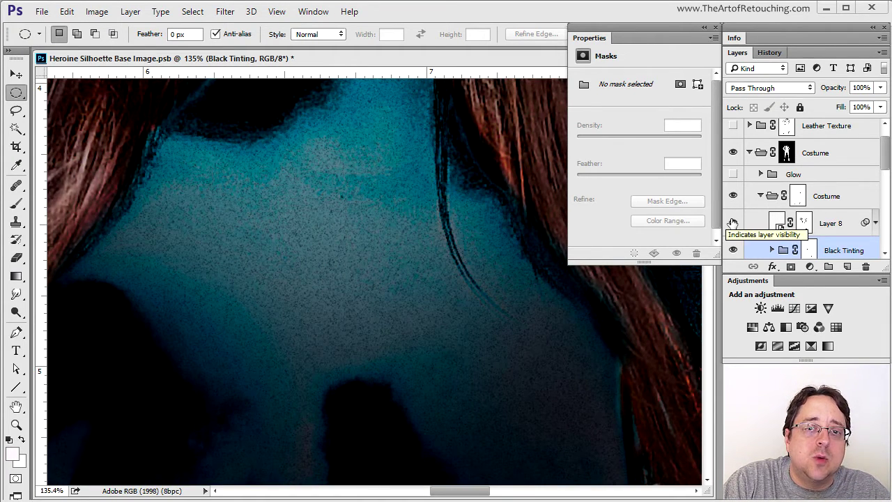
click(733, 223)
click(734, 224)
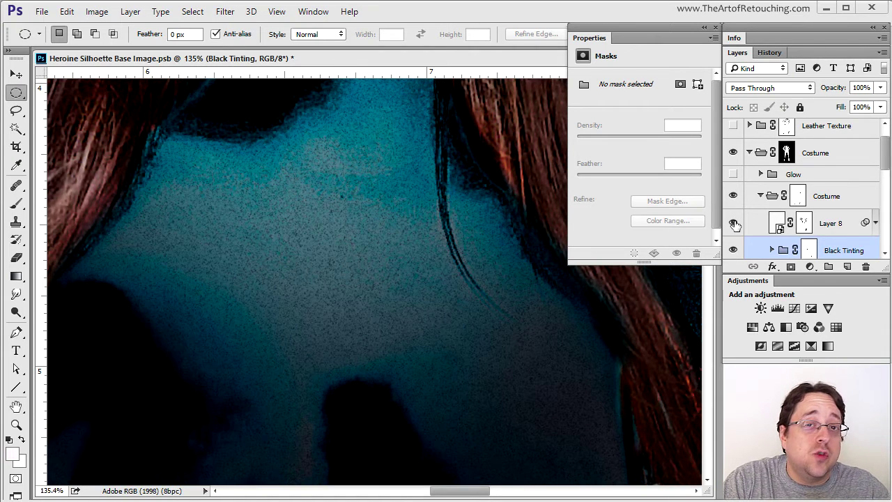
Open Layer 8's smart object contents, examine its plain fill, and close it
scroll(779, 237, up, 1)
click(779, 244)
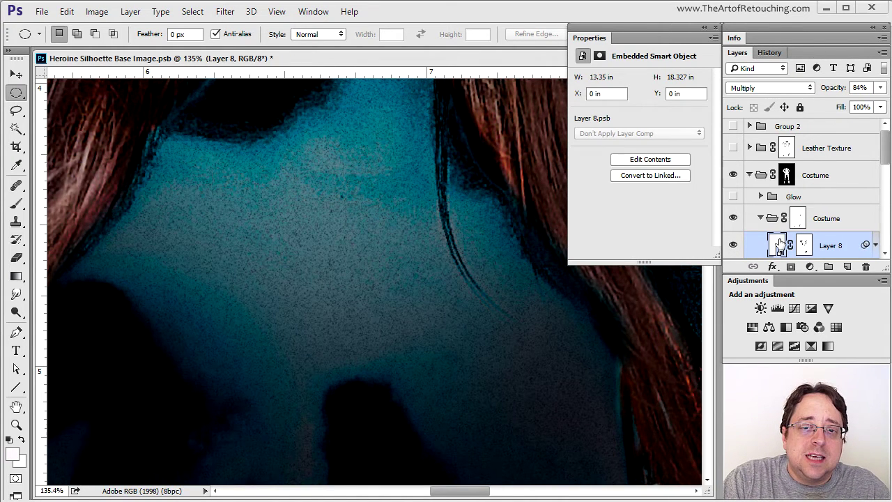
double_click(779, 244)
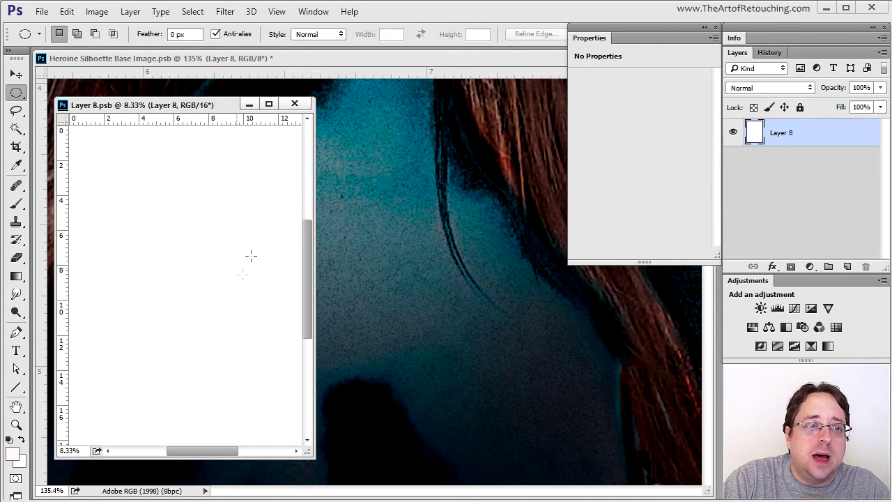
click(294, 103)
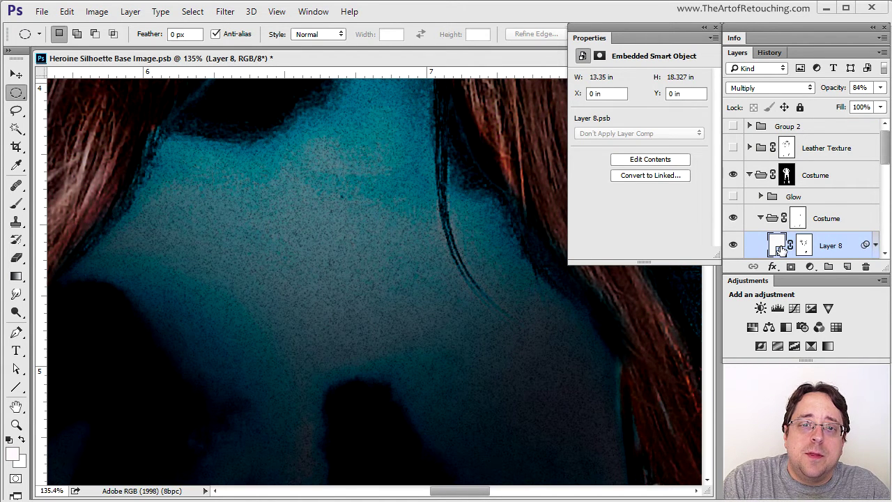
Reveal Layer 8's smart filters, examine the Add Noise settings, and leave them without applying changes
click(875, 245)
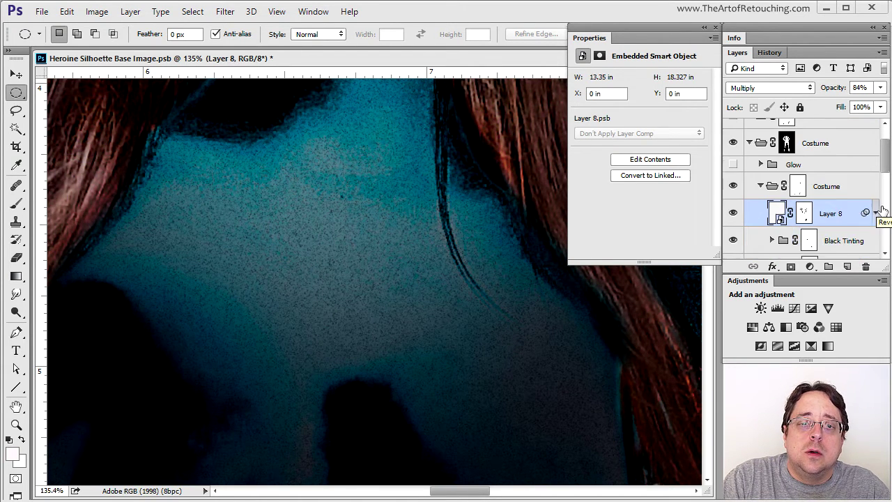
scroll(881, 211, down, 3)
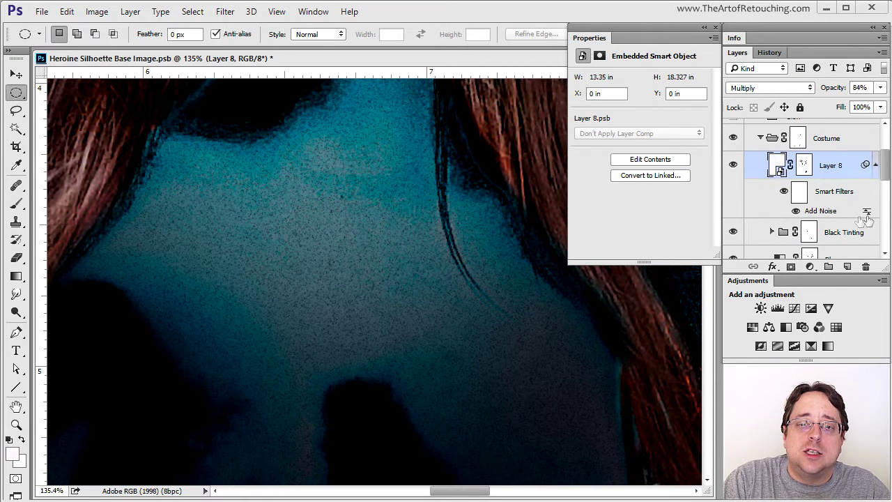
double_click(829, 211)
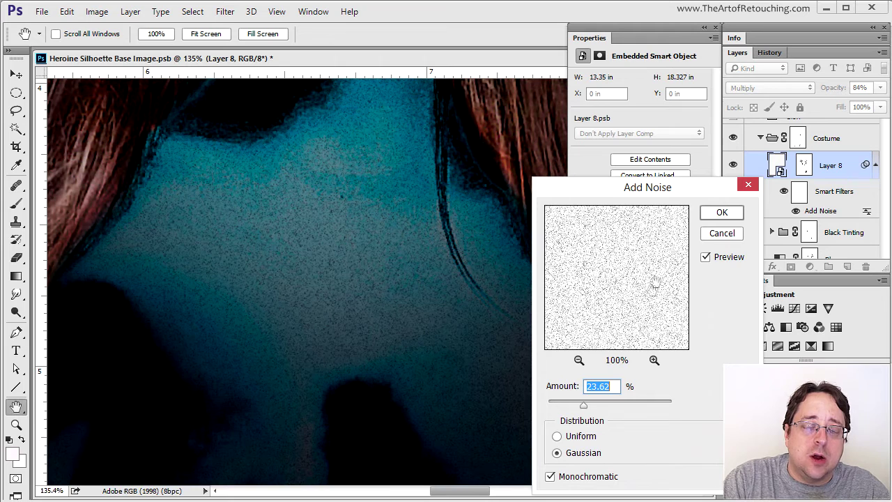
click(725, 233)
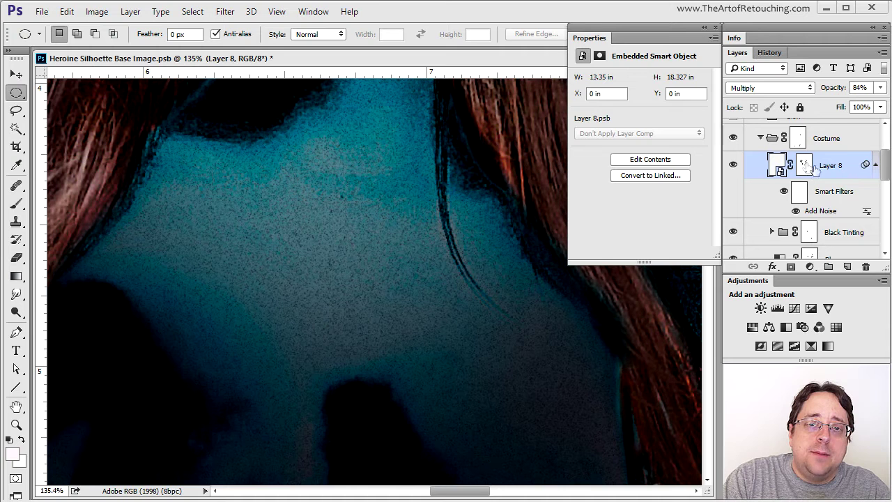
Examine the textured costume on the full figure and up close across the torso and hips
key(ctrl+0)
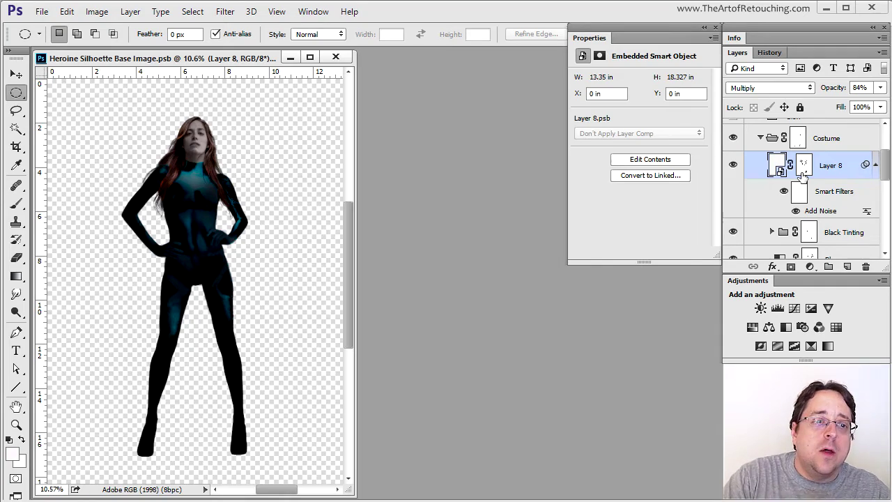
drag(137, 234, 267, 342)
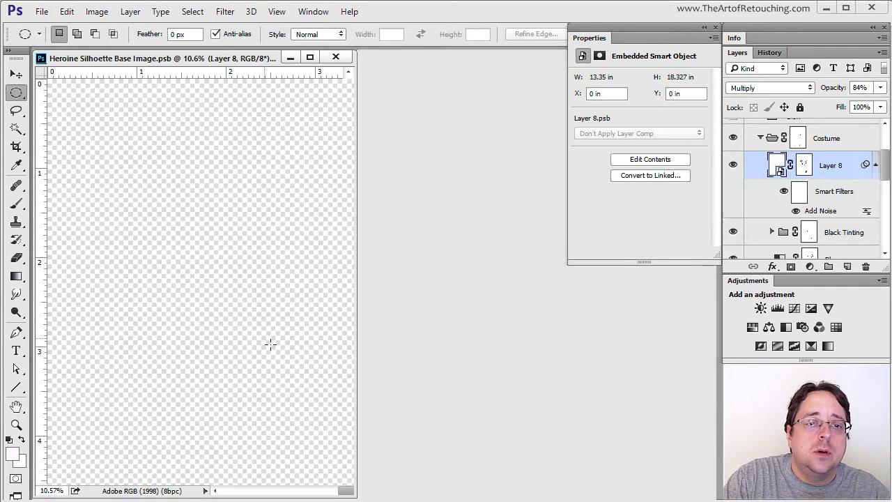
drag(432, 185, 430, 370)
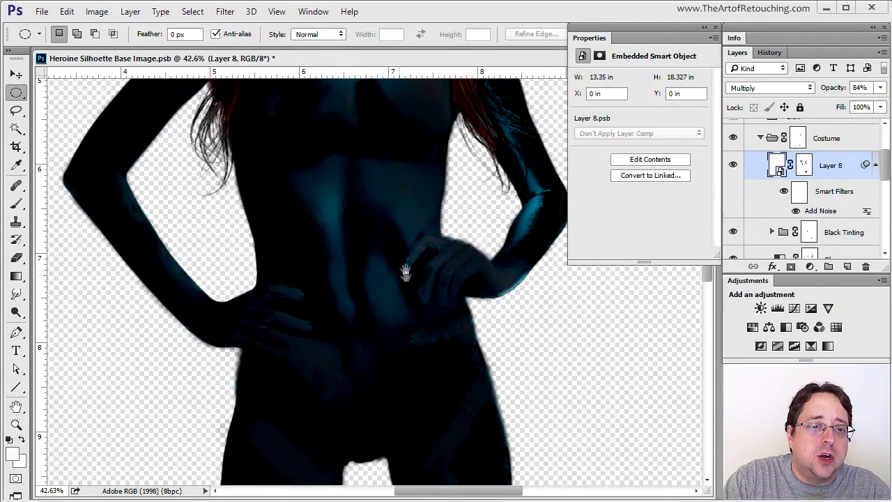
drag(396, 190, 404, 372)
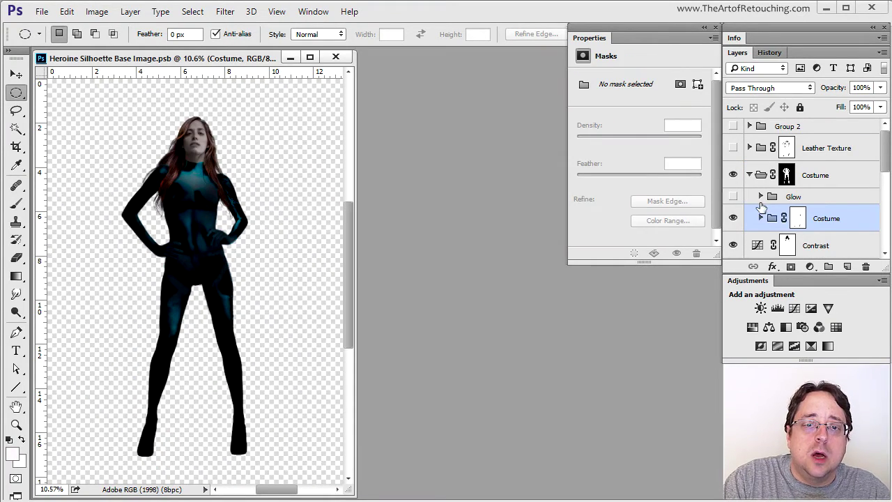
Hide the individual hand, arrow and glow layers inside the Glow group and make the group itself visible
click(760, 196)
scroll(763, 202, down, 3)
scroll(764, 202, down, 6)
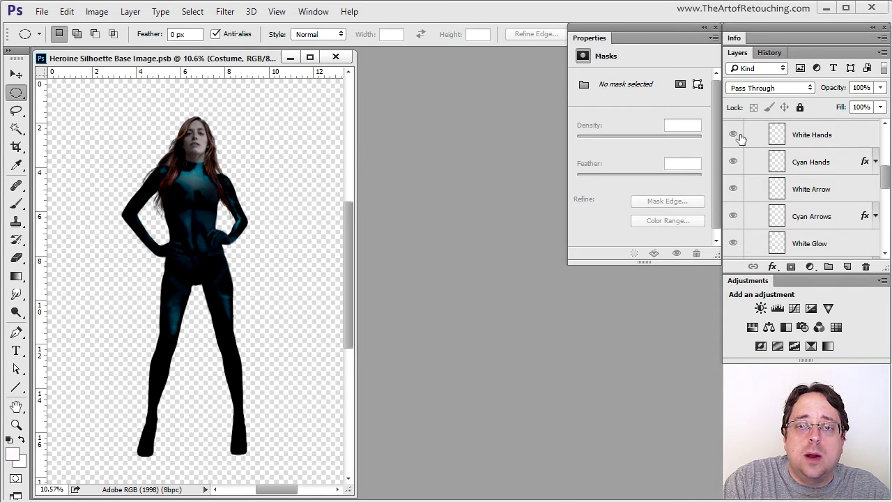
drag(735, 149, 739, 212)
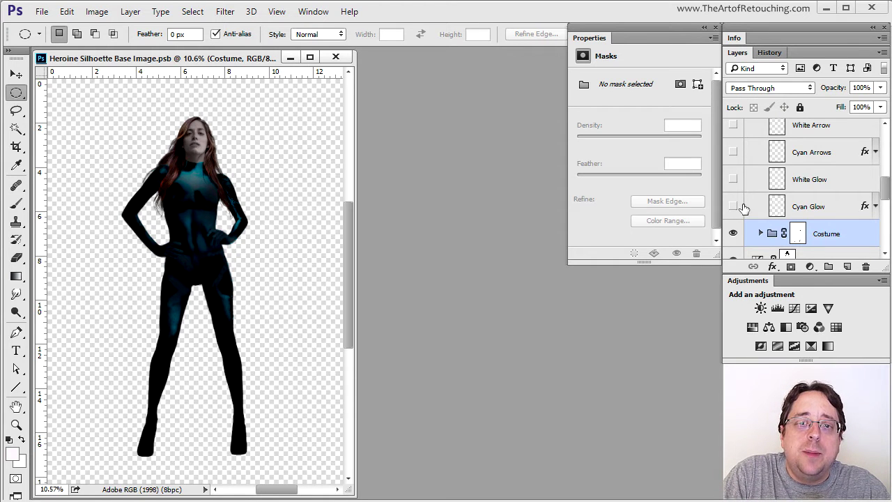
scroll(787, 179, up, 5)
scroll(787, 180, down, 6)
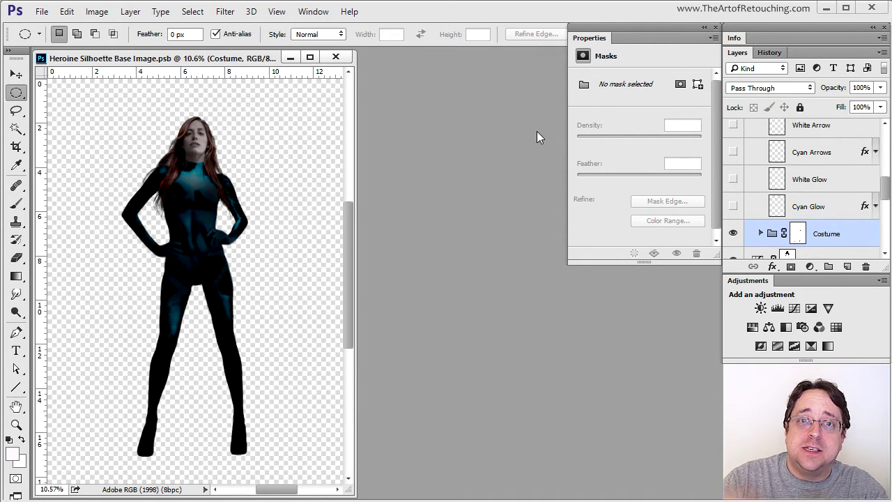
Display the document's saved paths and examine the Hands and Shoes paths on the figure
click(313, 11)
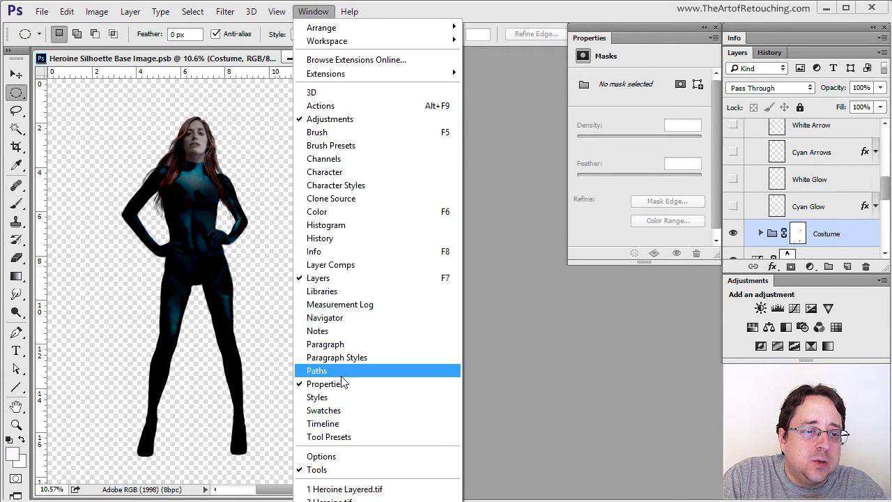
click(342, 370)
drag(519, 69, 442, 50)
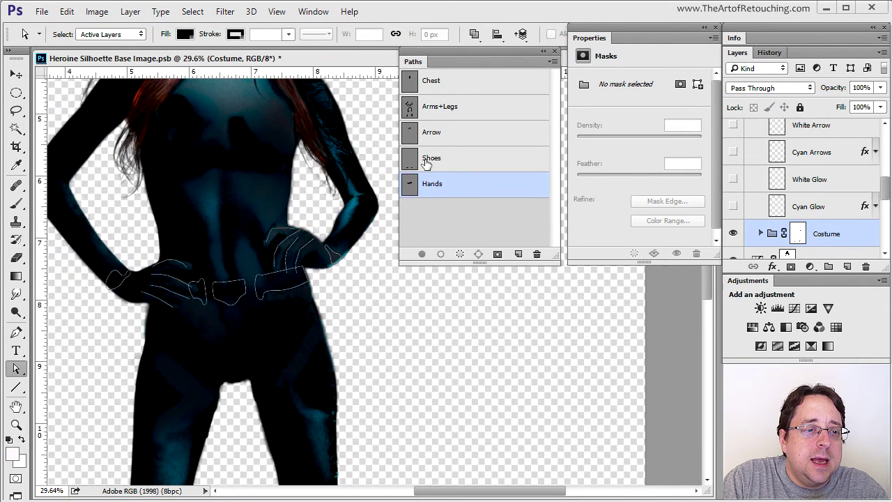
click(428, 157)
drag(324, 382, 337, 117)
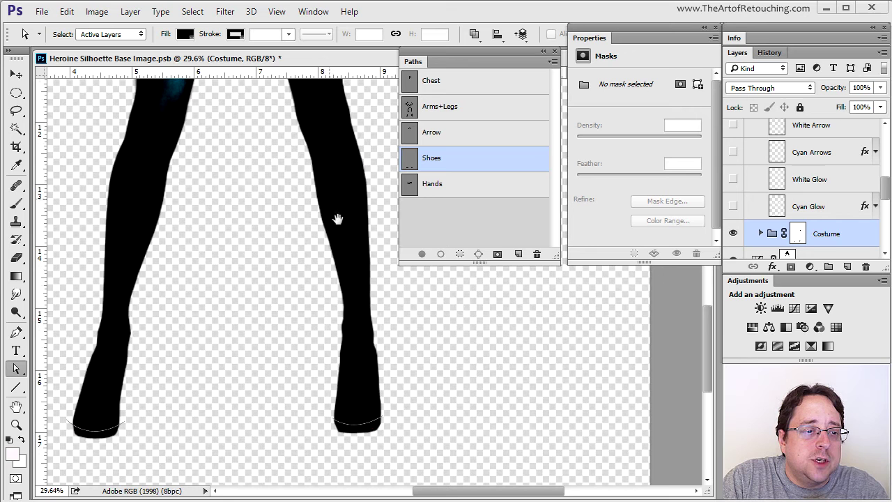
Examine the Arrow path on the chest and the Arms+Legs path along the whole body
click(487, 136)
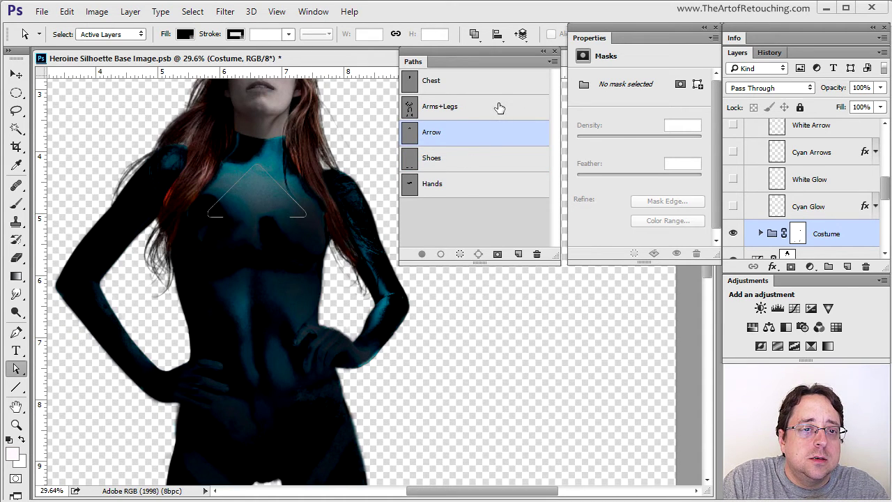
click(450, 113)
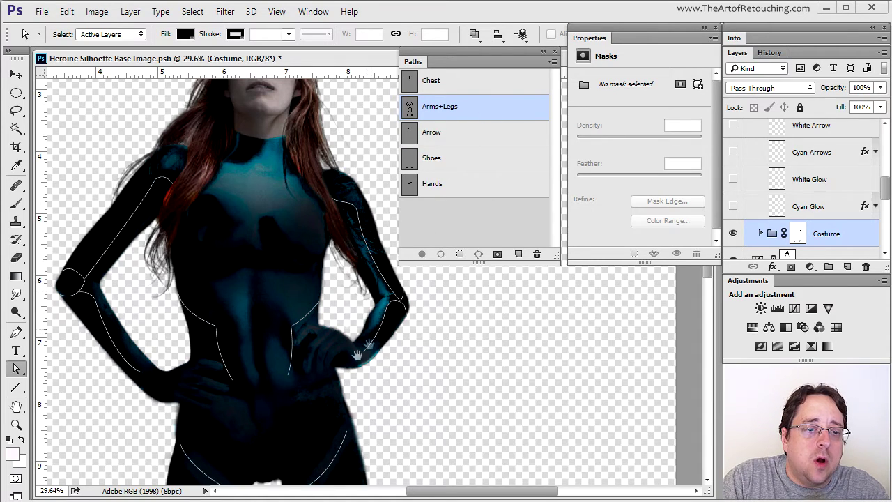
scroll(327, 279, down, 10)
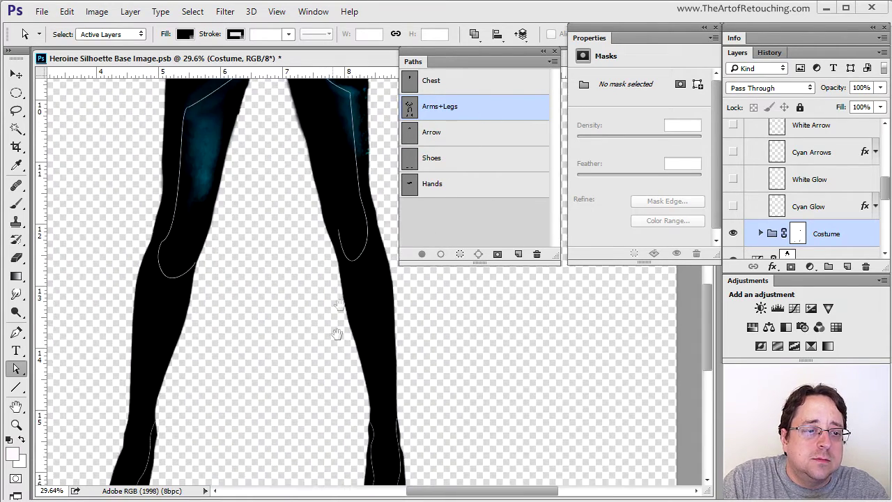
drag(336, 333, 339, 212)
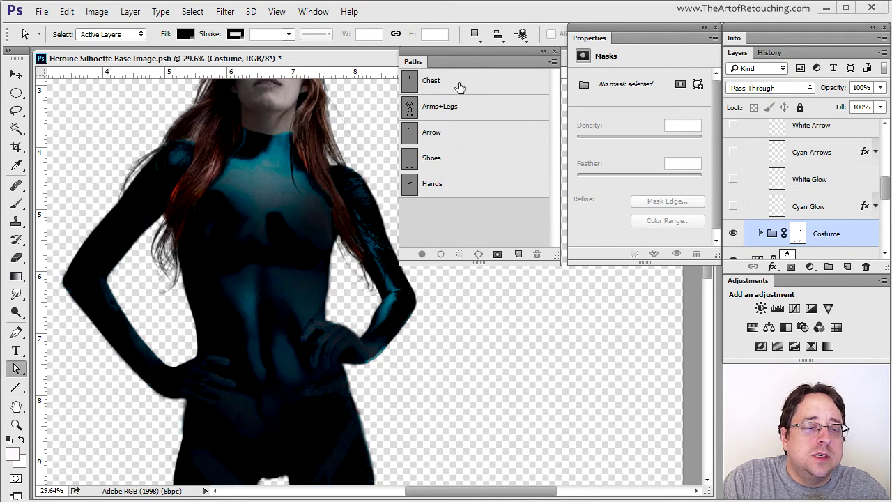
Examine the Chest path against the Arrow path, then deselect all paths and return to the full figure
click(460, 83)
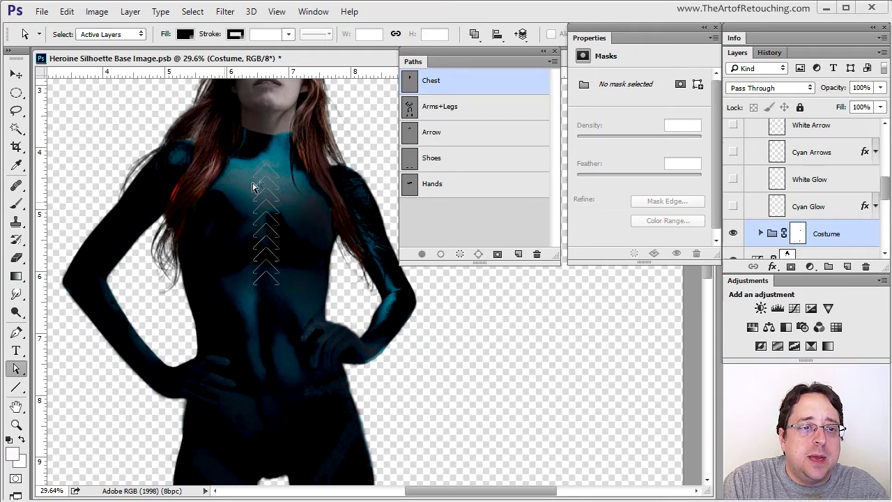
click(461, 141)
click(454, 85)
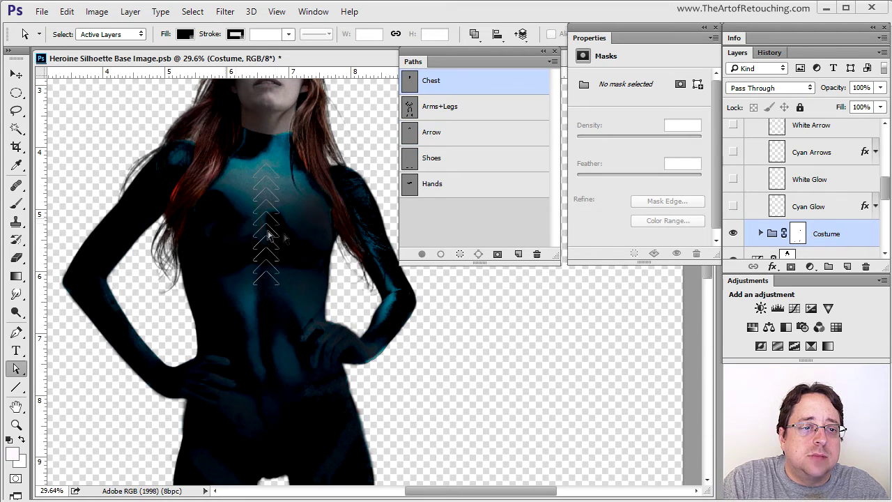
click(524, 202)
key(ctrl+0)
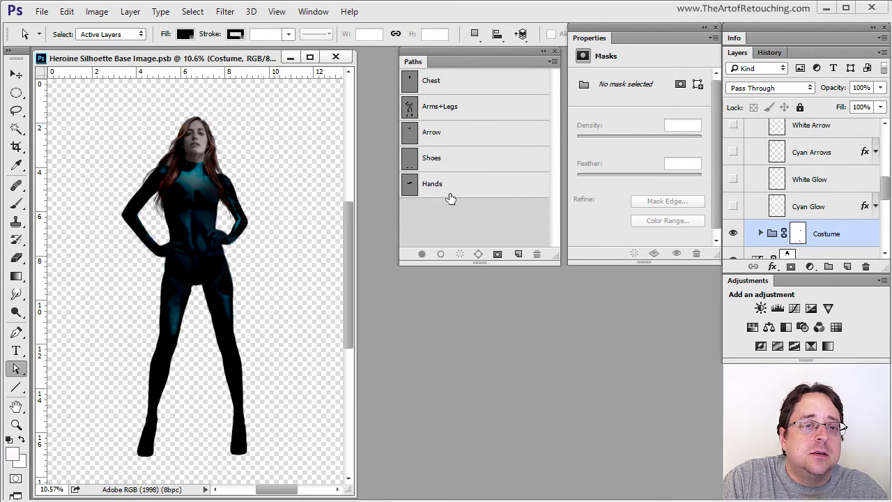
Make the Cyan Glow layer visible to show the glowing lines on the costume
click(813, 209)
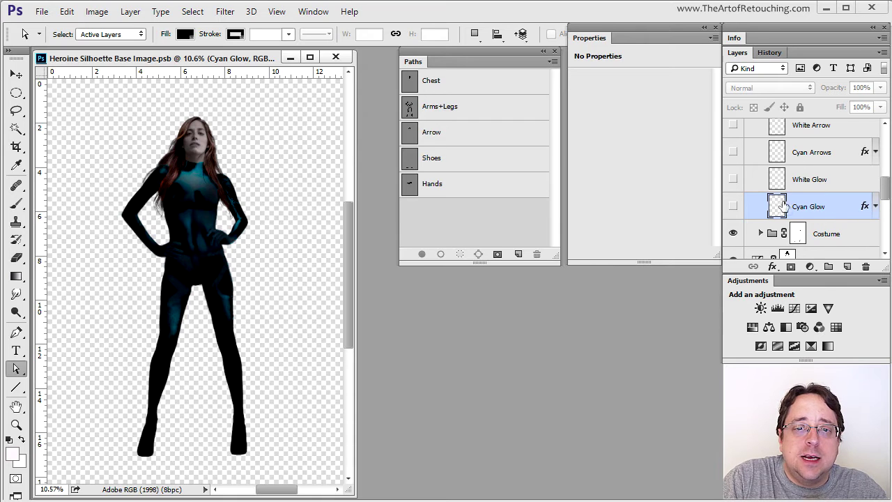
click(732, 206)
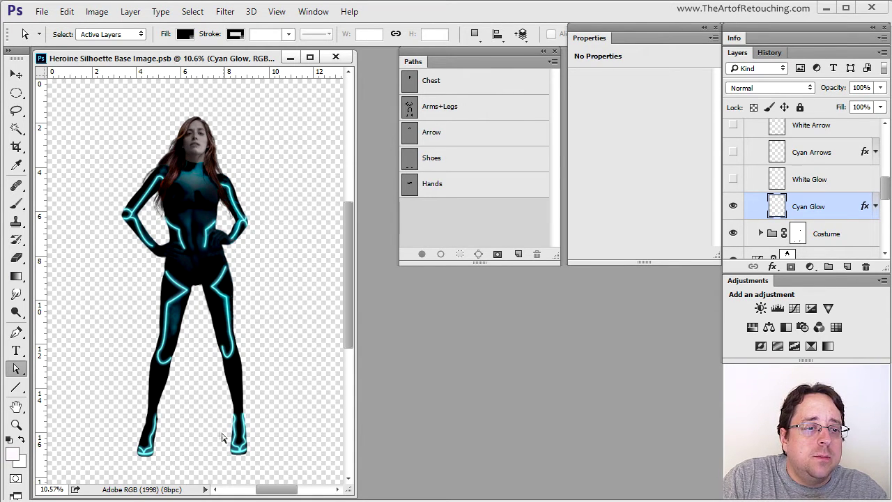
Reveal the Cyan Glow layer's effects and hide them all to inspect the underlying strokes at the hips
drag(137, 245, 272, 320)
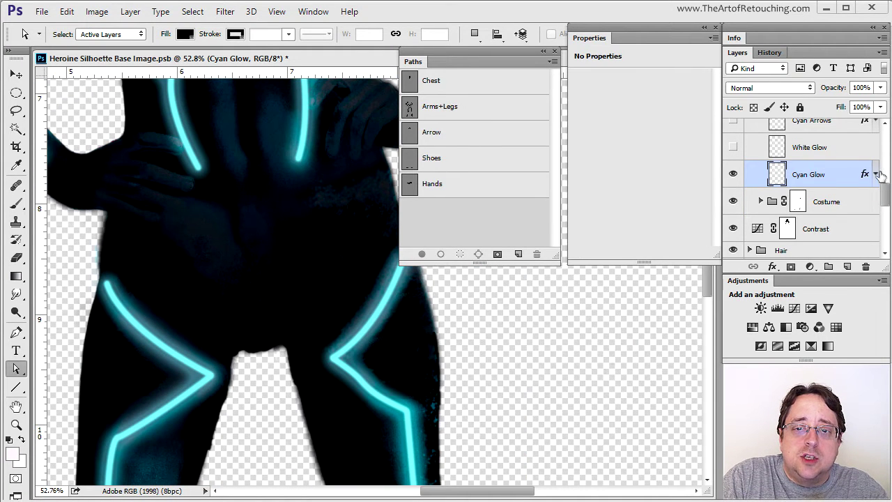
click(875, 174)
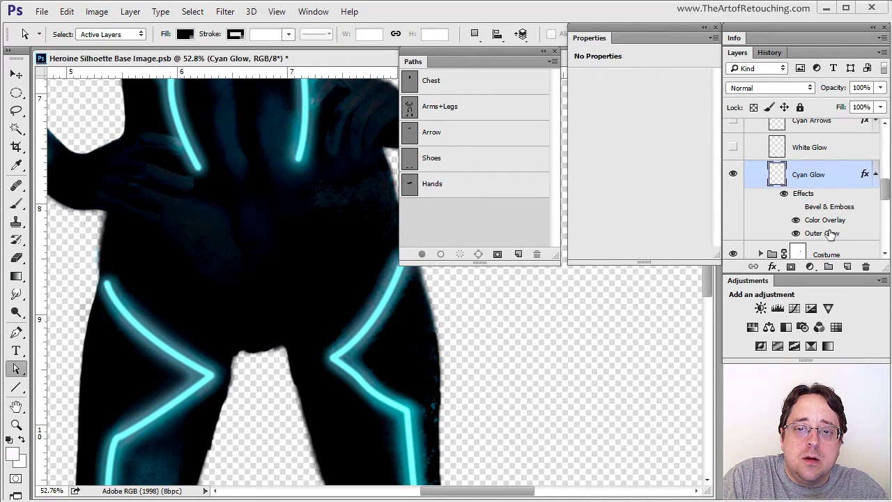
click(784, 193)
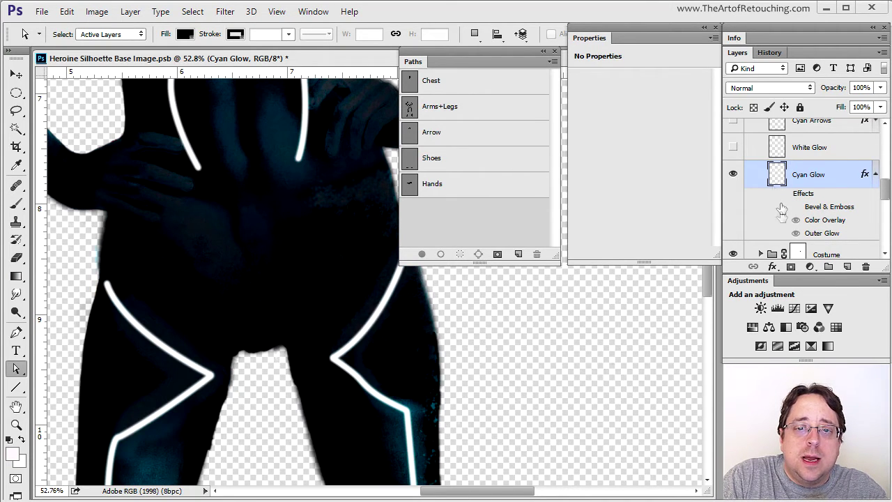
Turn the Cyan Glow layer's effects back on and show the White Glow layer, comparing the strokes with and without it
click(784, 193)
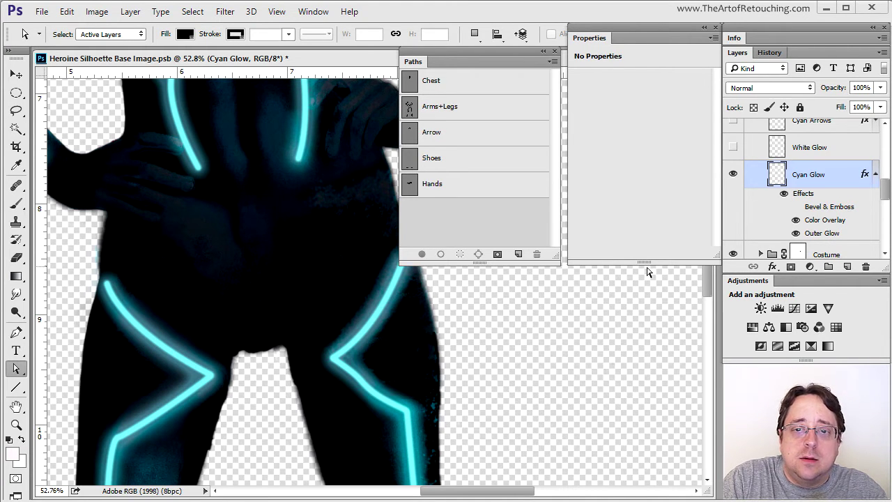
scroll(808, 174, up, 1)
click(808, 179)
click(733, 180)
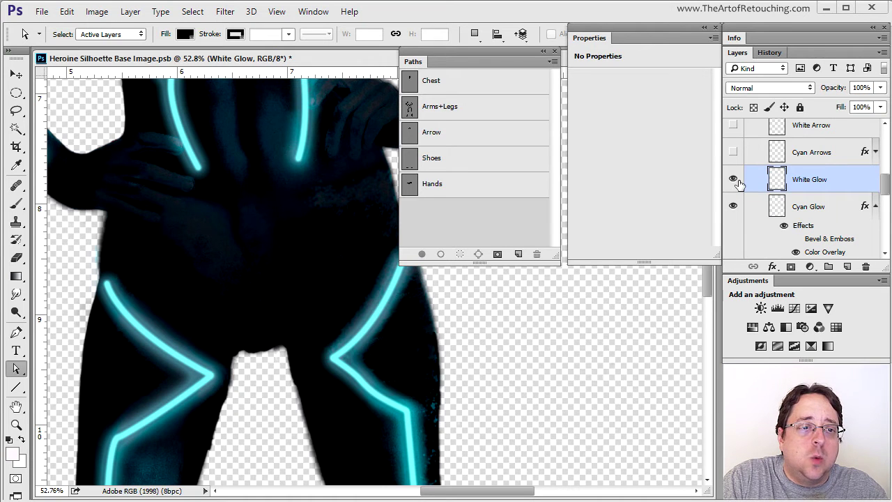
click(733, 180)
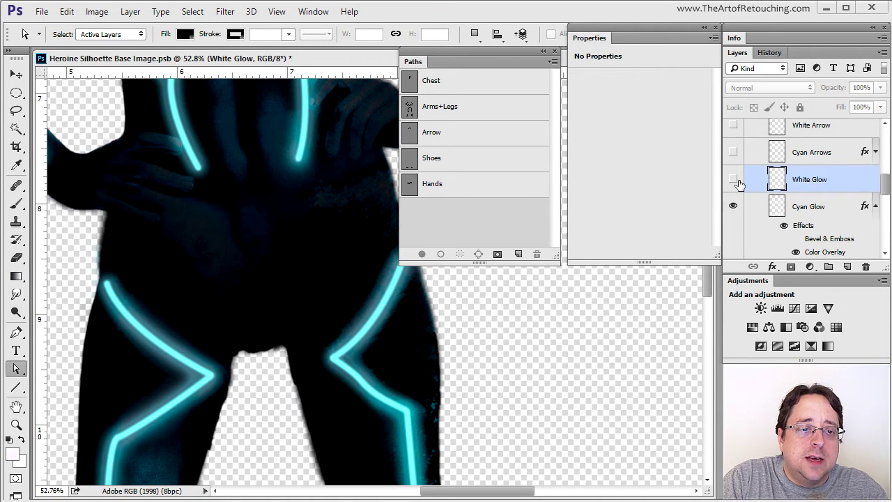
click(733, 180)
scroll(737, 182, up, 1)
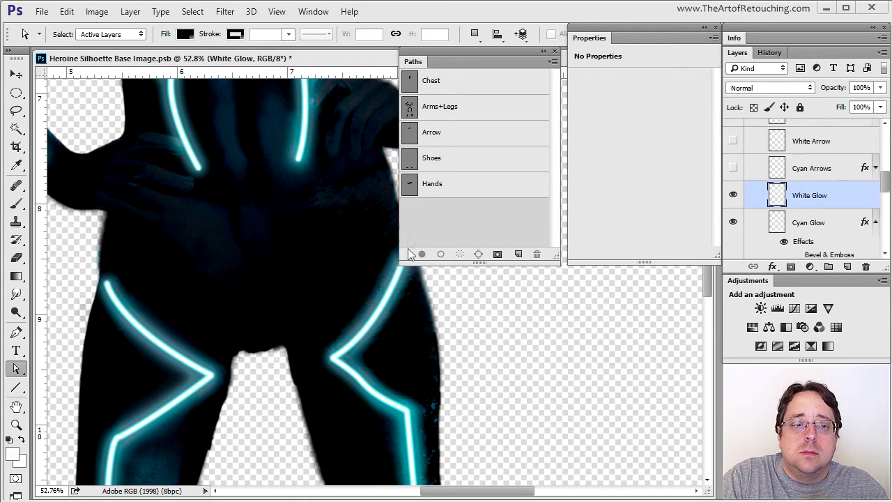
Show the lower Cyan Arrows and White Arrow layers on the chest and the Cyan Hands and White Hands layers
key(ctrl+0)
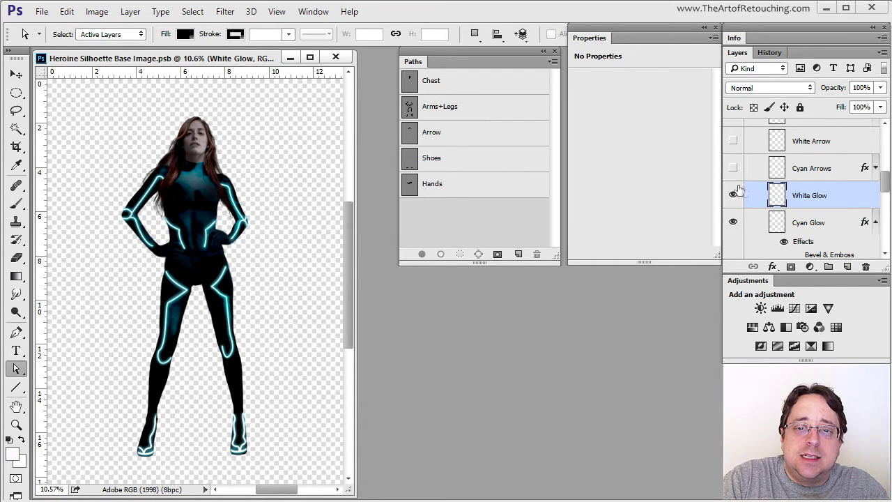
scroll(742, 189, up, 1)
click(732, 184)
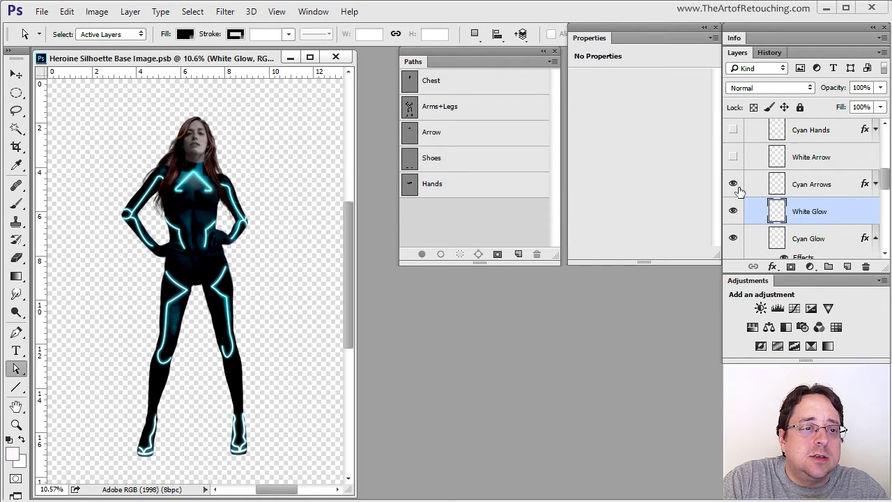
click(733, 157)
scroll(745, 165, up, 1)
scroll(745, 164, up, 2)
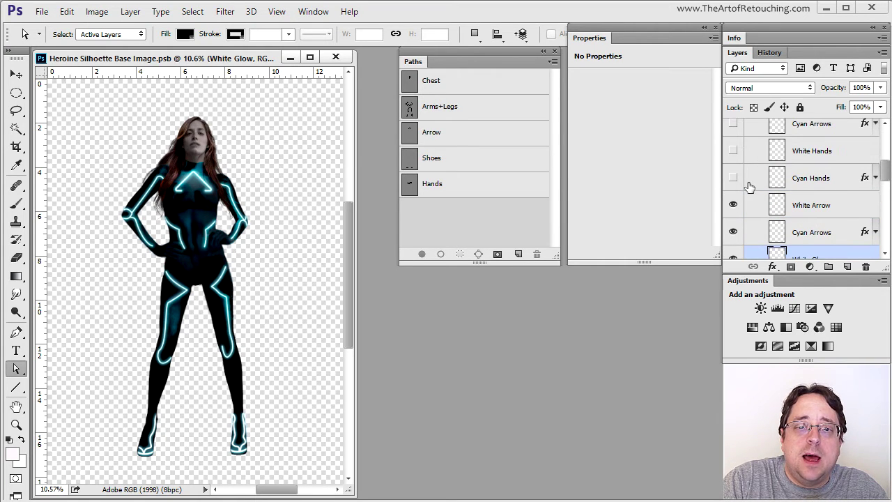
click(732, 150)
scroll(755, 183, up, 1)
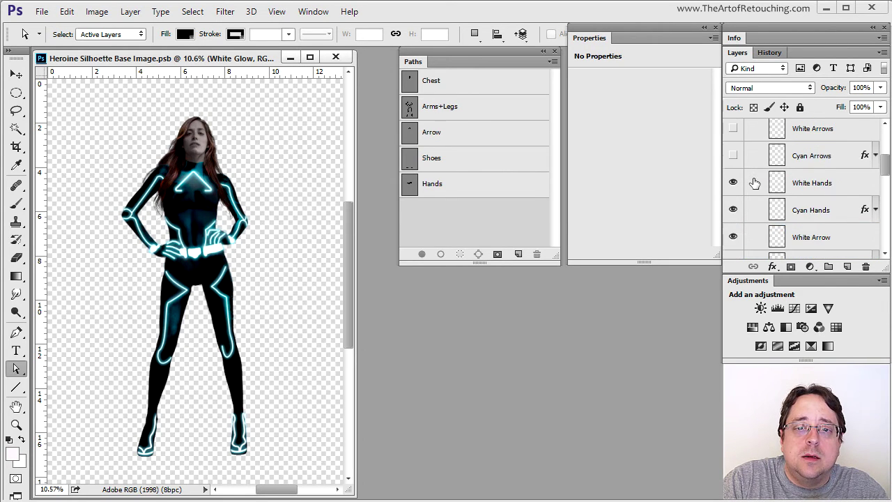
Preview the upper Cyan Arrows and White Arrows layers down the torso and hide them again
scroll(755, 182, up, 1)
click(733, 188)
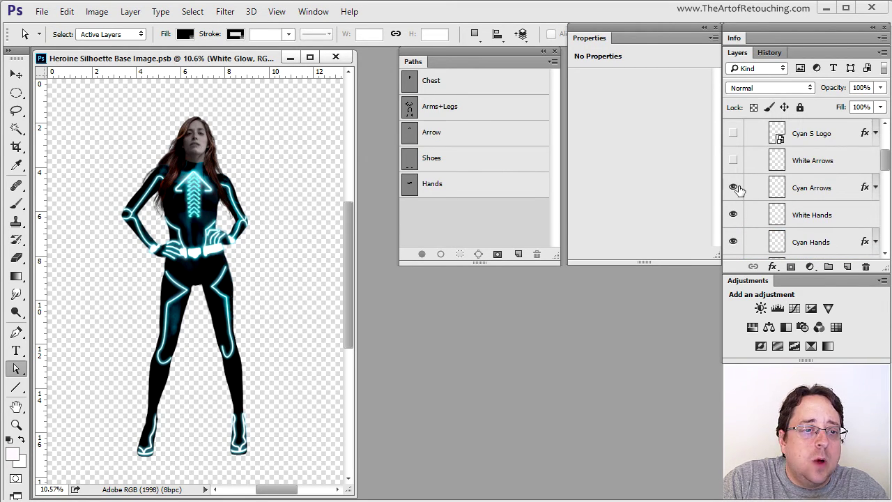
click(736, 188)
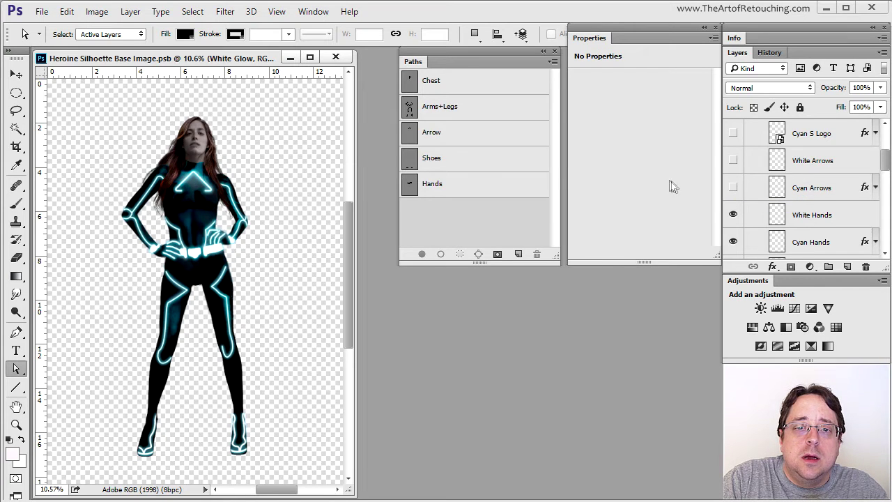
click(733, 187)
click(733, 160)
click(732, 160)
click(733, 187)
Preview the S Logo layers on the chest and hide them again
scroll(797, 193, up, 2)
click(732, 181)
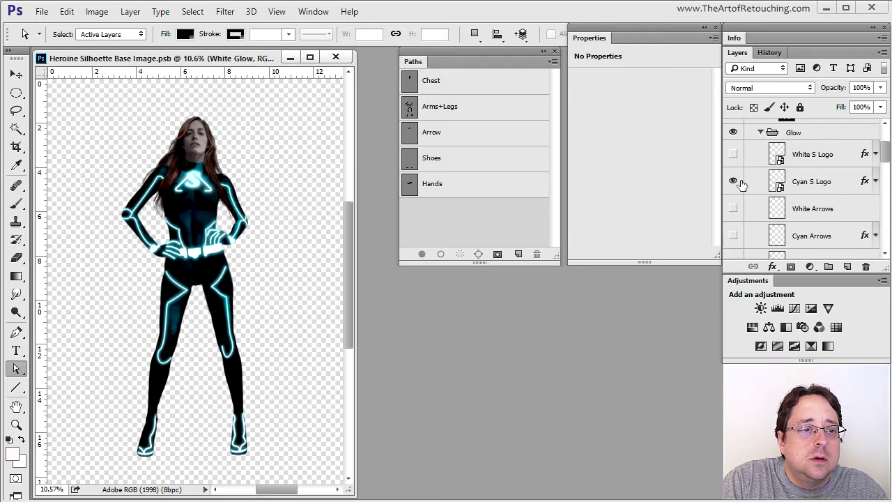
click(733, 181)
click(733, 154)
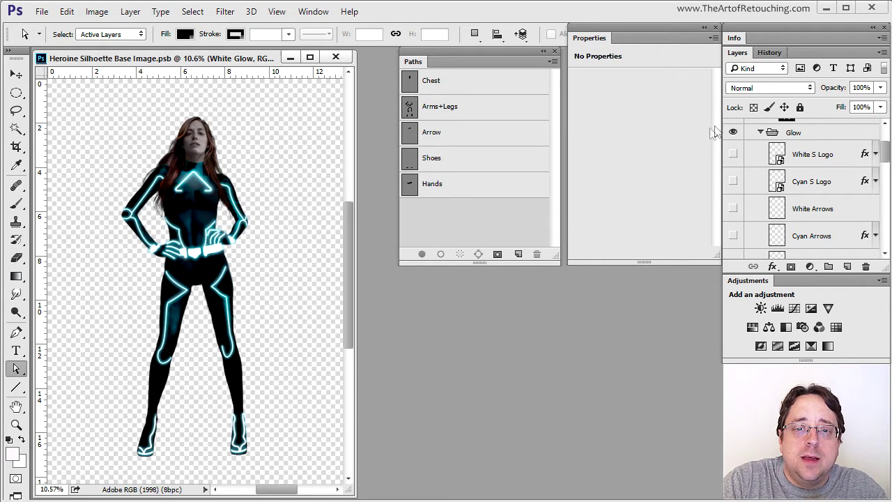
Collapse the Glow group and its parent Costume group
click(765, 132)
scroll(852, 196, up, 3)
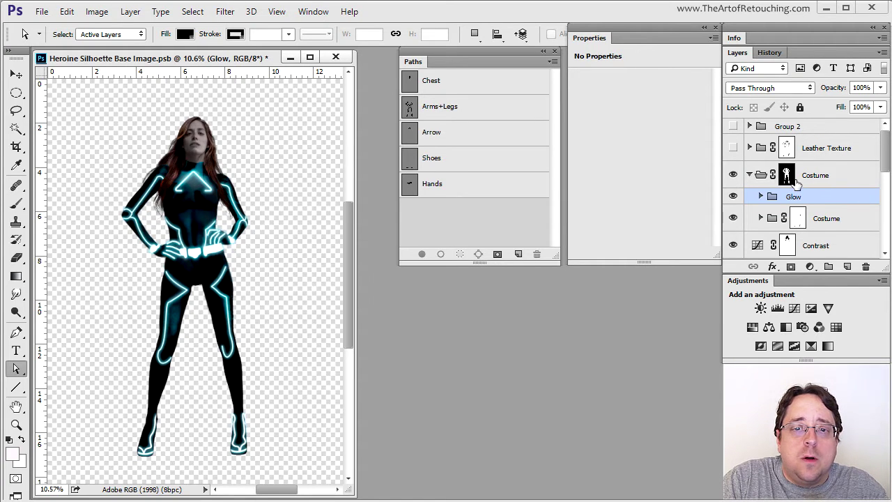
ctrl+click(792, 176)
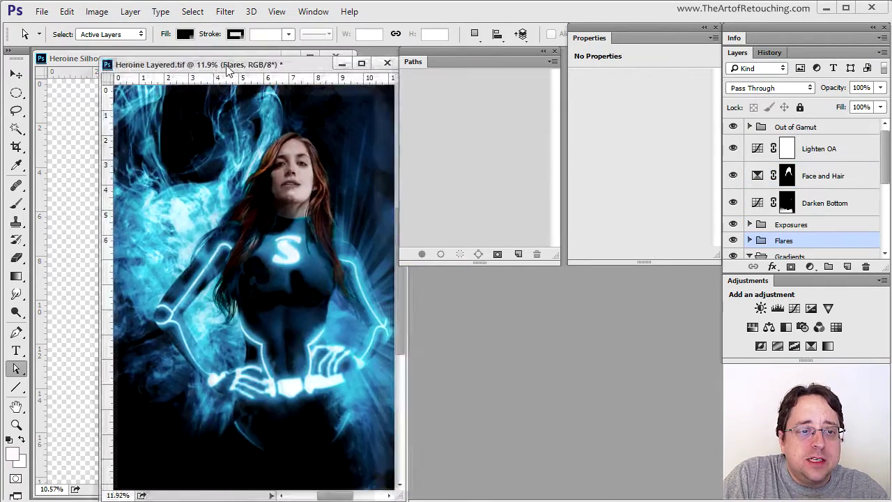
Examine the S logo and glowing costume in Heroine Layered.tif up close, then return to the full image
drag(197, 88, 210, 82)
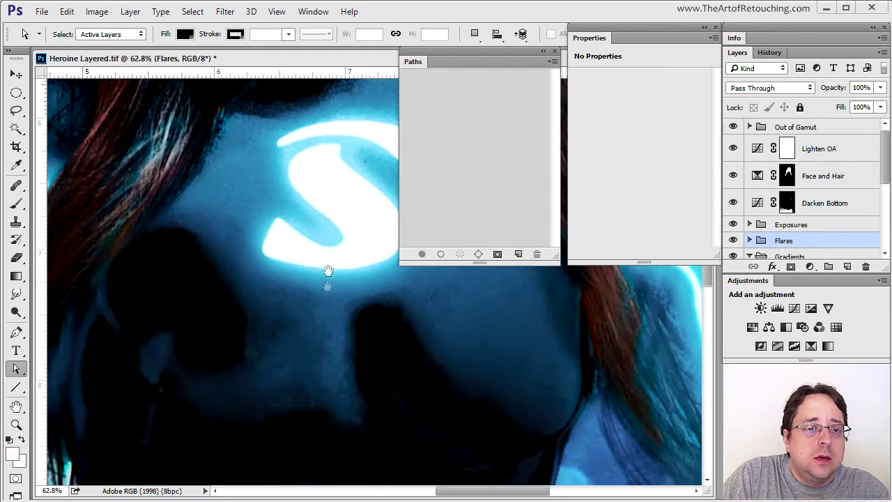
drag(328, 272, 272, 394)
drag(416, 418, 239, 355)
drag(289, 425, 275, 163)
drag(279, 209, 282, 76)
drag(300, 294, 309, 393)
key(ctrl+0)
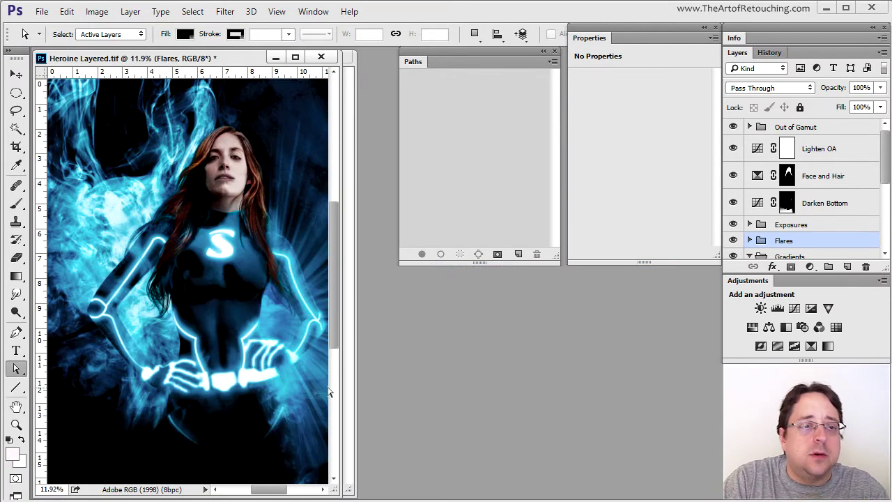
Switch back to Heroine Silhoette Base Image.psb and expand the Leather Texture group down to its lowest layers
key(ctrl+Tab)
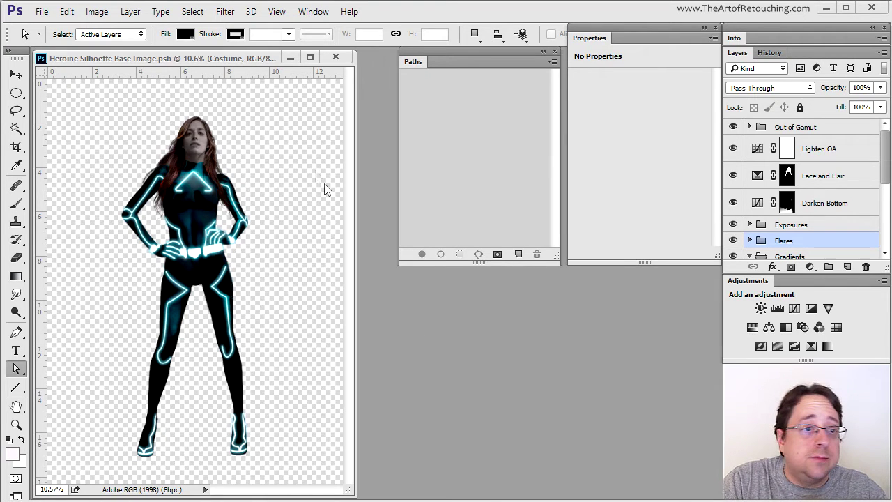
click(193, 60)
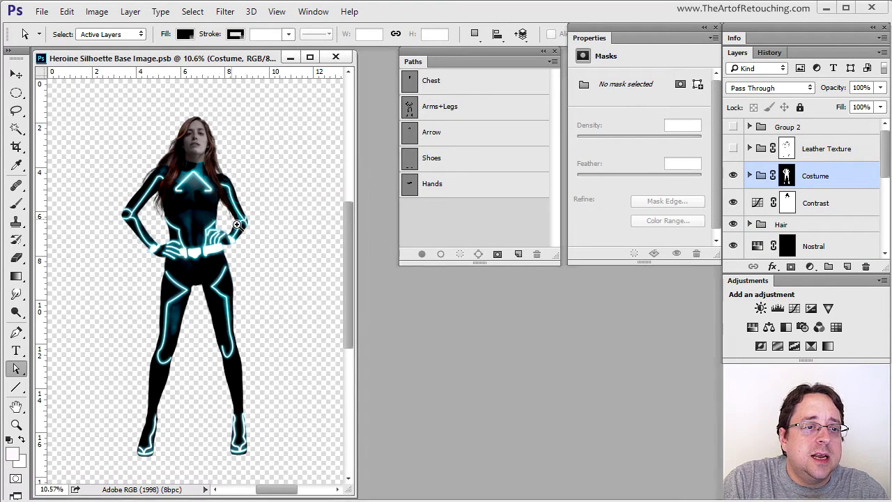
click(236, 224)
click(749, 175)
scroll(757, 153, down, 3)
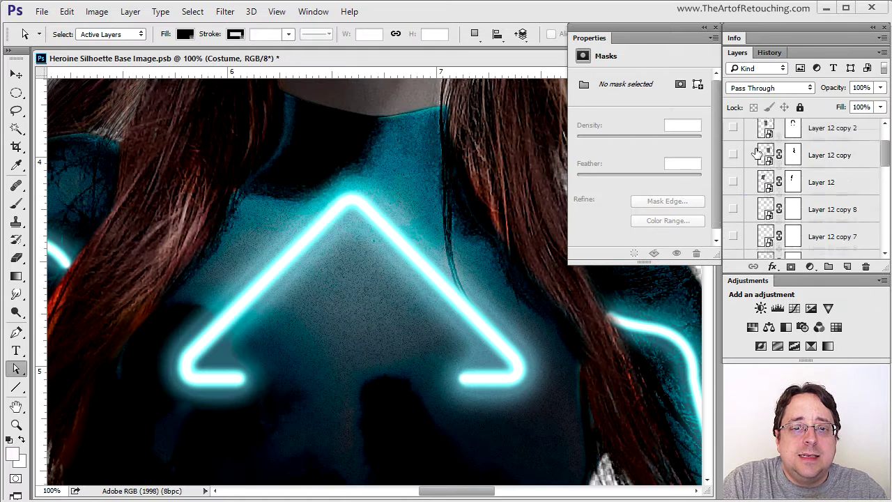
scroll(758, 153, down, 3)
key(ctrl+0)
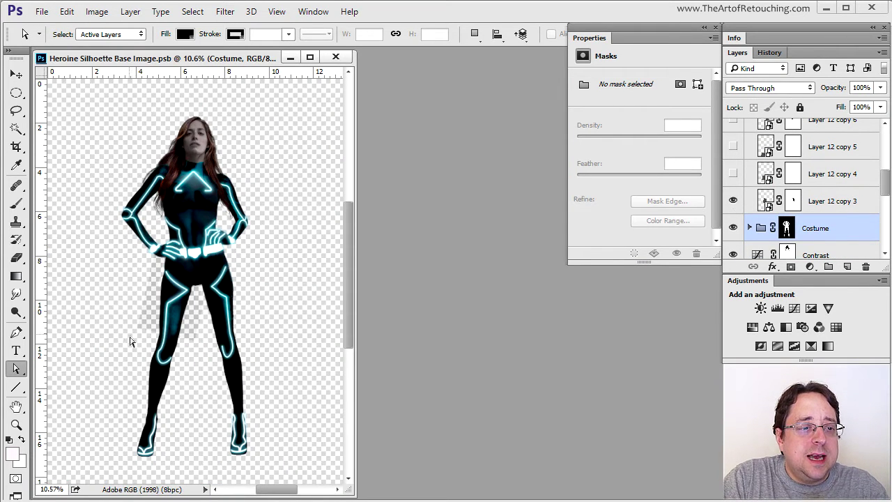
Show the leather texture layers Layer 12 copy 3, copy 4 and copy 5 along the first leg
drag(140, 238, 281, 387)
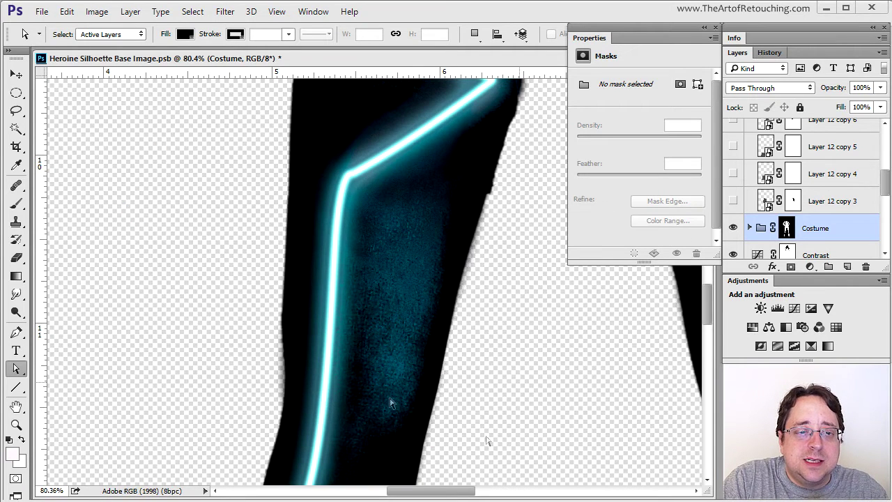
click(733, 201)
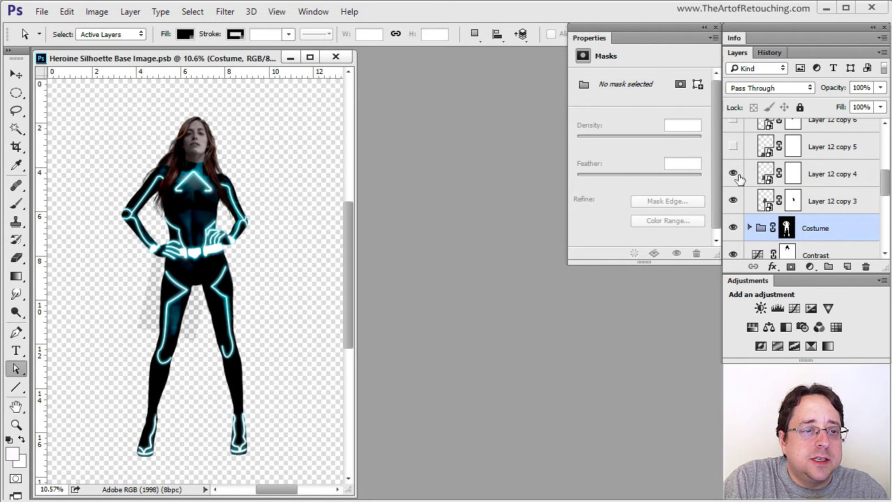
click(733, 173)
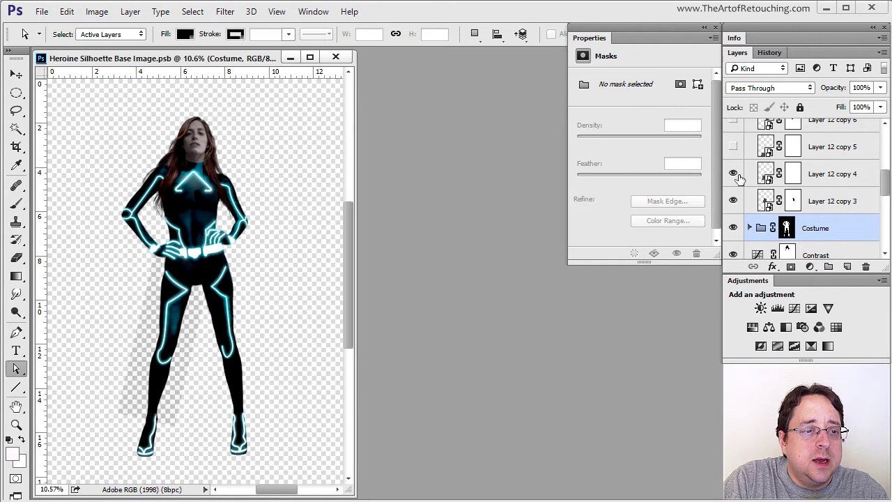
scroll(801, 195, up, 2)
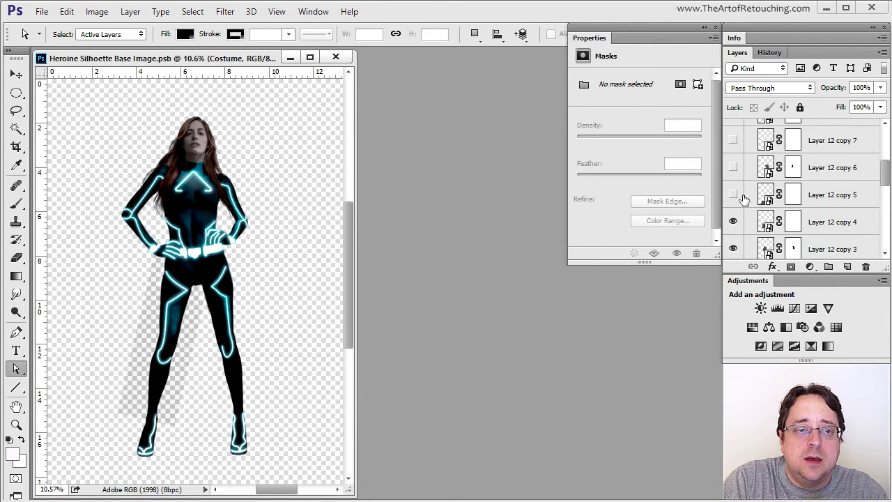
click(735, 195)
scroll(744, 198, up, 1)
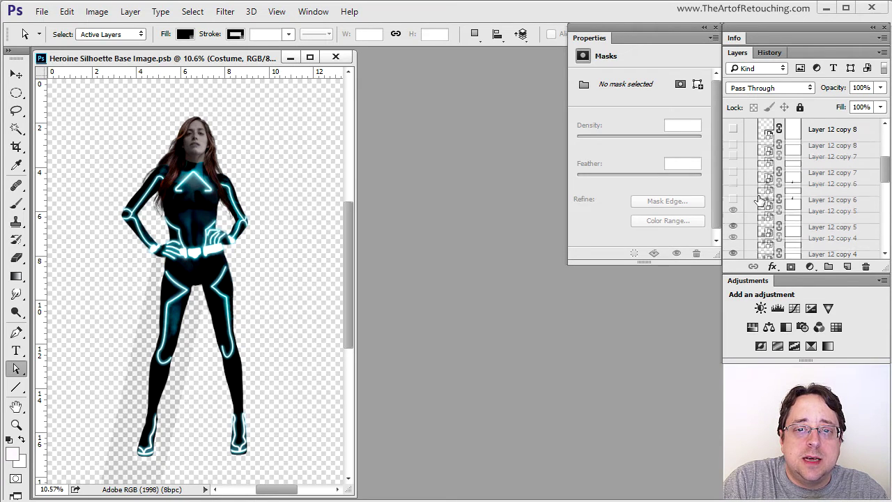
Show the leather texture layers Layer 12 copy 6, copy 7 and copy 8 along the other leg
click(733, 200)
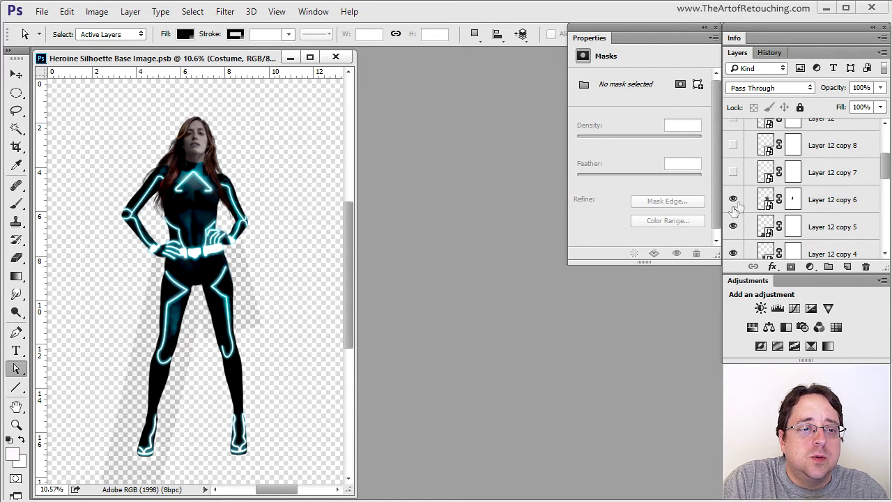
click(734, 172)
click(733, 145)
Show Layer 12, Layer 12 copy and Layer 12 copy 2 over the upper body and collapse the Leather Texture group
scroll(845, 213, up, 3)
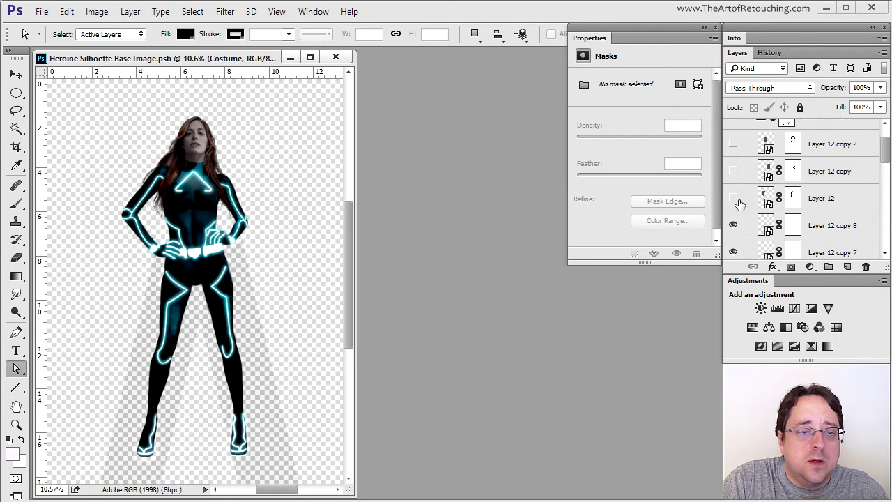
click(734, 171)
scroll(744, 179, up, 1)
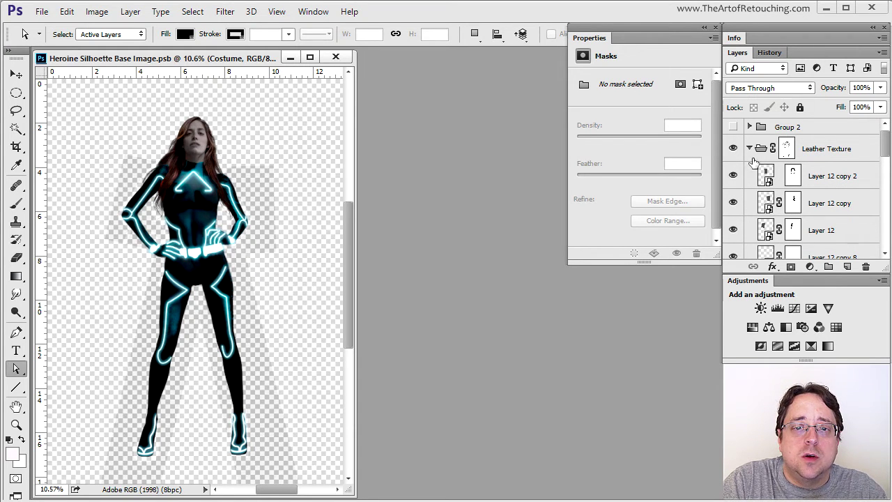
click(749, 148)
Set the Leather Texture group's opacity to 25% and compare the costume with and without the texture from chest to belt
click(831, 148)
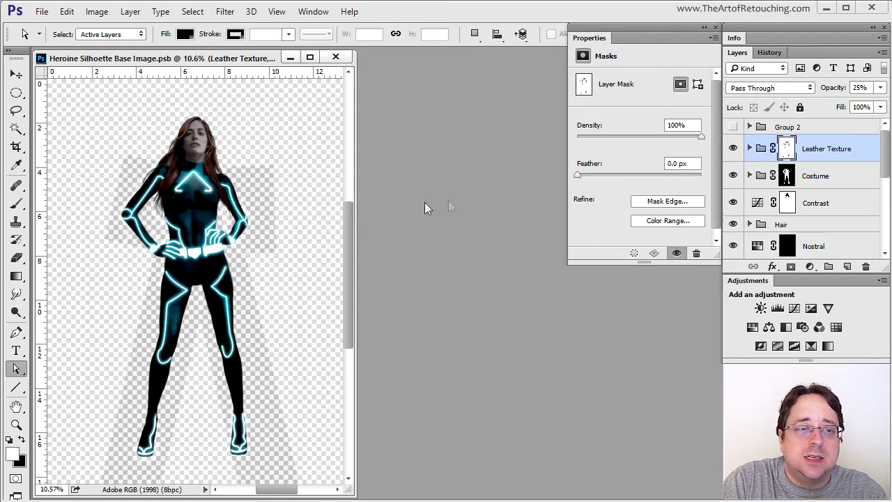
key(2)
key(5)
drag(251, 221, 358, 258)
click(733, 148)
click(737, 149)
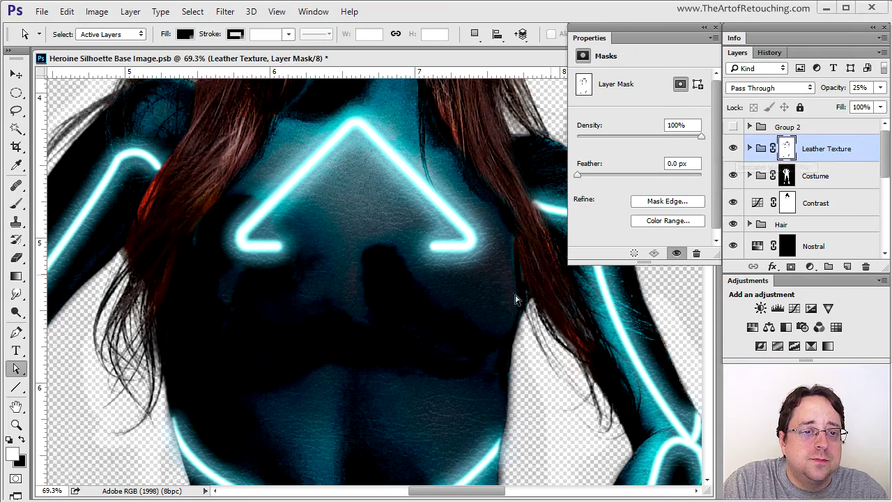
scroll(441, 223, down, 5)
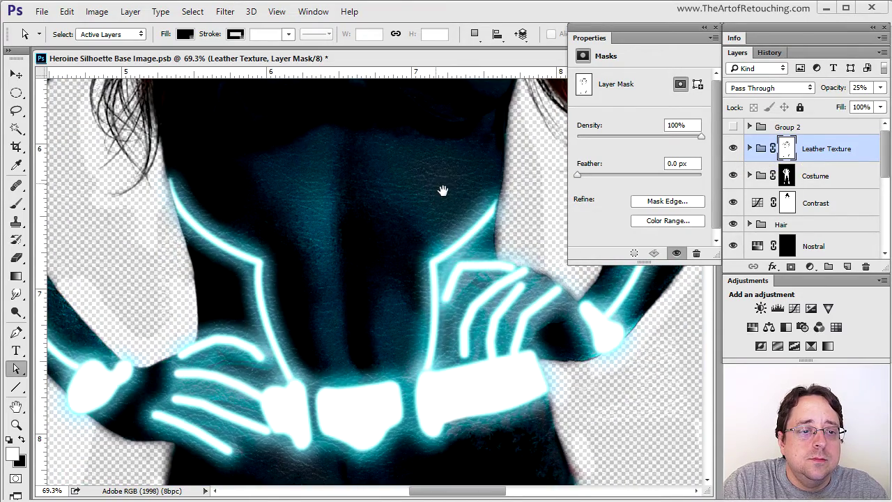
scroll(443, 190, down, 4)
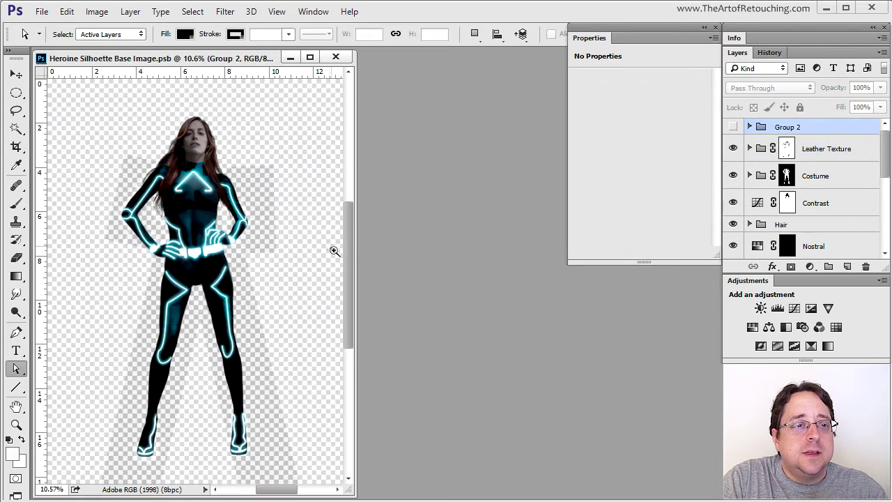
Expand and show Group 2, and toggle its Face Exposure adjustment to compare the effect on the face
drag(155, 108, 303, 183)
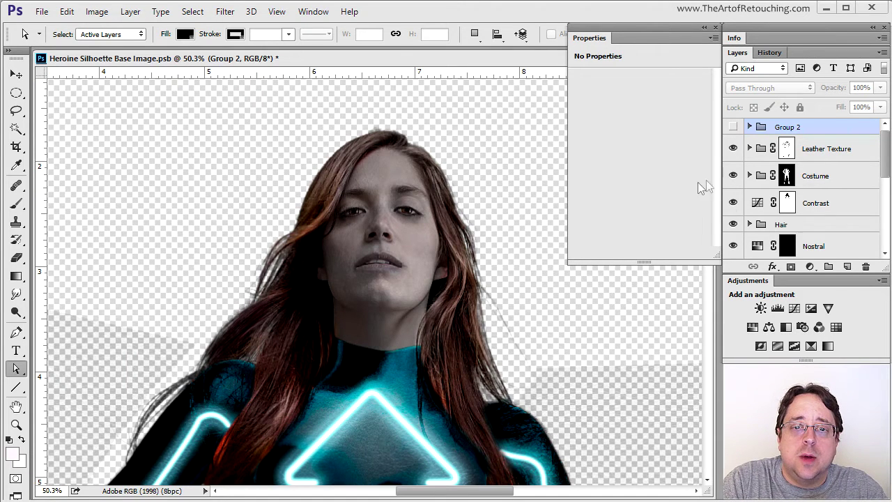
click(749, 127)
click(733, 127)
click(732, 203)
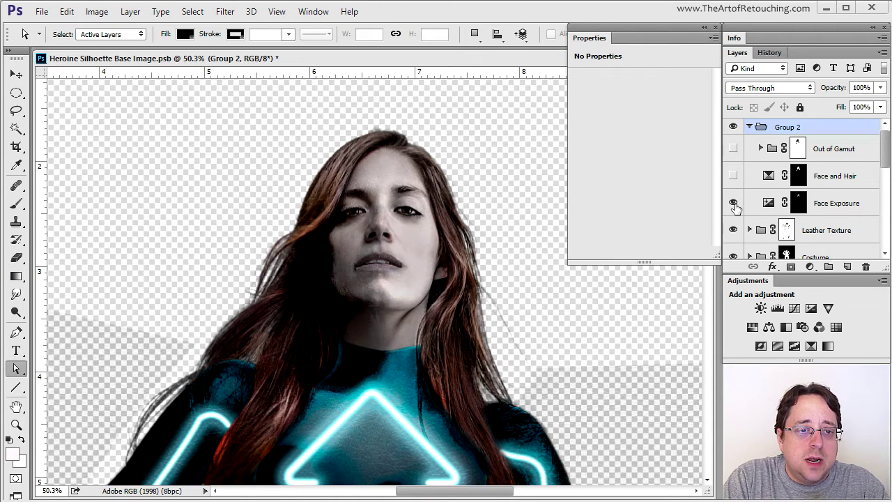
click(732, 203)
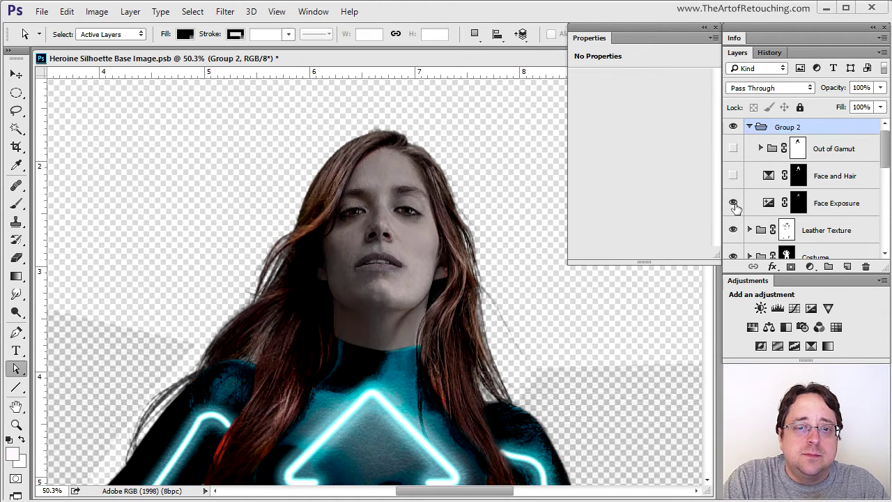
Show the Face and Hair adjustment and inspect its Selective Color settings for Neutrals
click(732, 175)
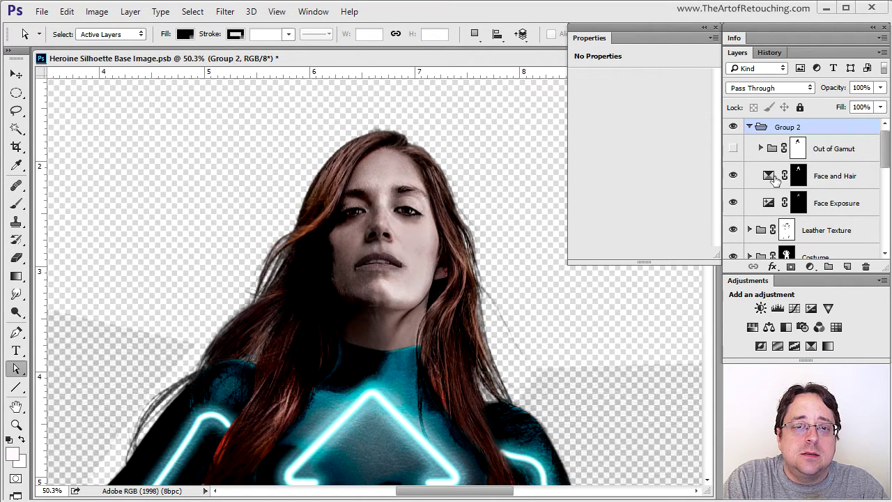
click(795, 180)
click(673, 96)
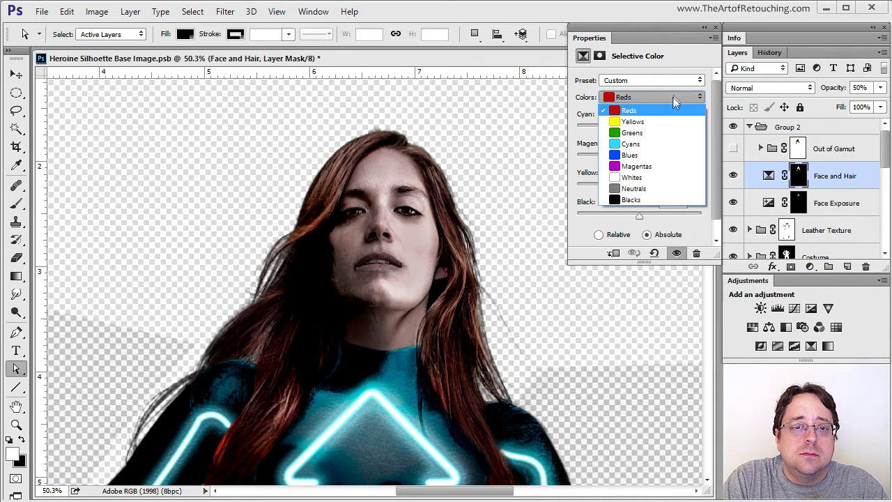
click(650, 188)
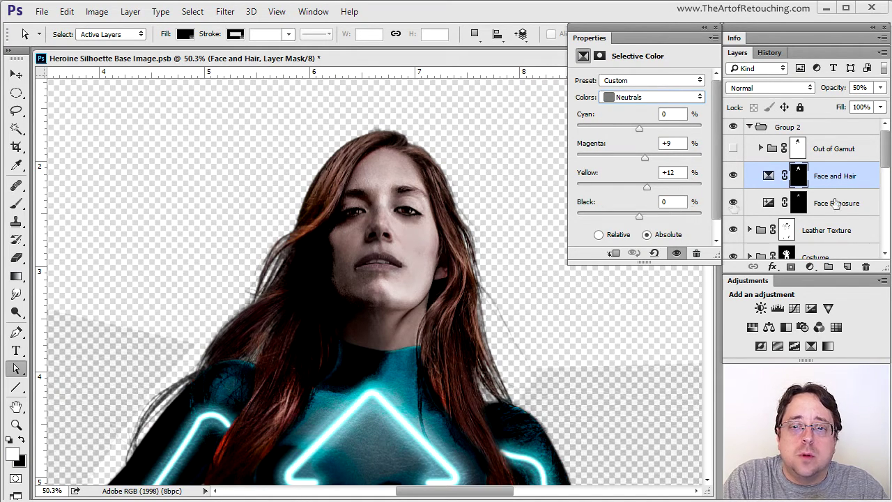
Show and expand the Out of Gamut group, show Black & White 1, and compare the costume with and without its blue tint
click(828, 155)
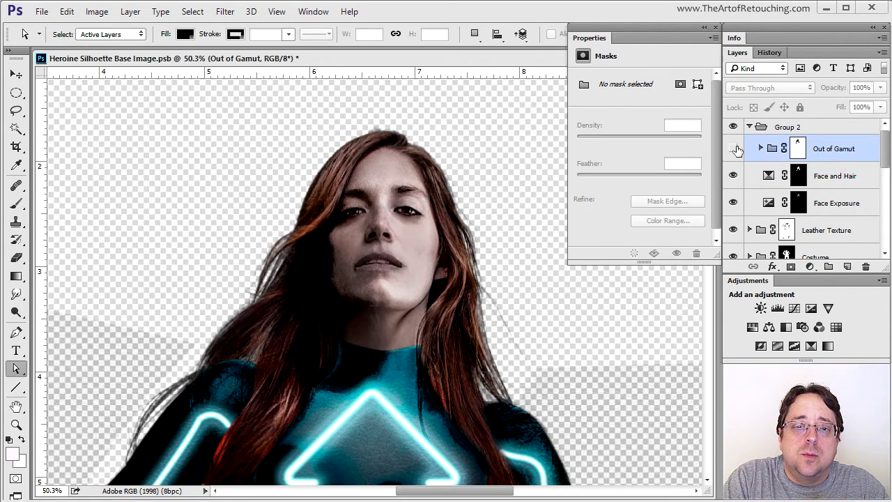
click(732, 148)
click(760, 147)
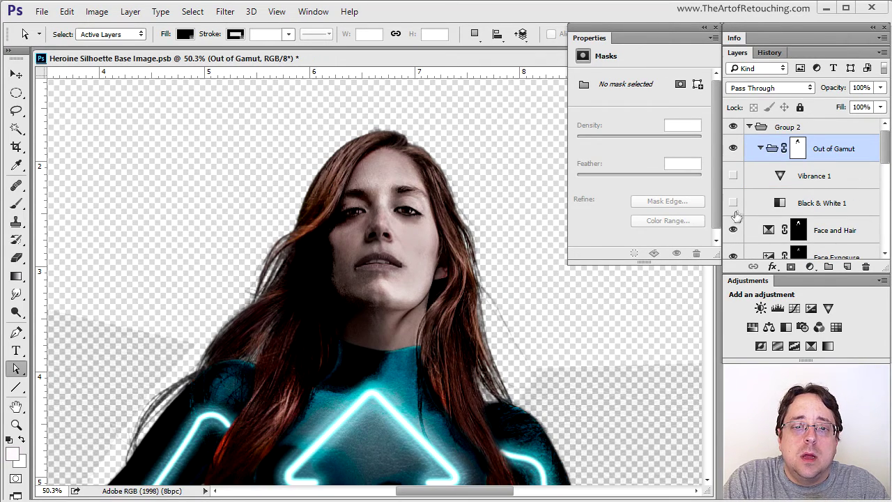
drag(516, 335, 508, 153)
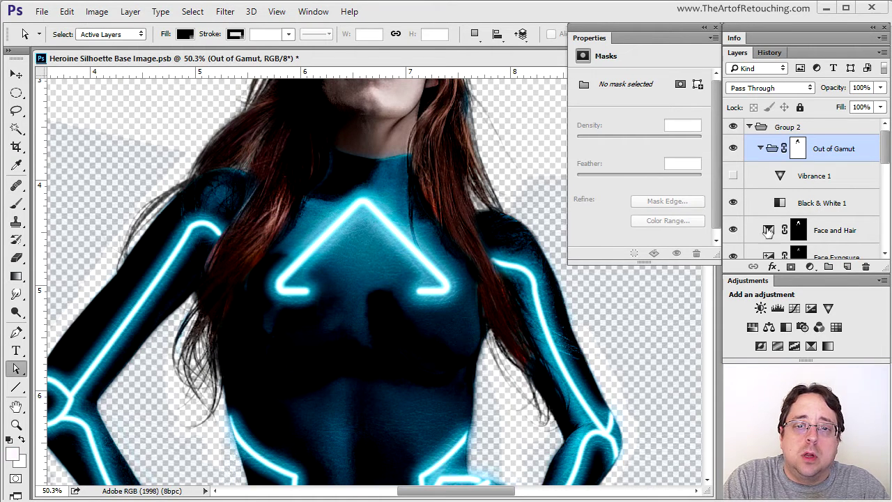
click(786, 203)
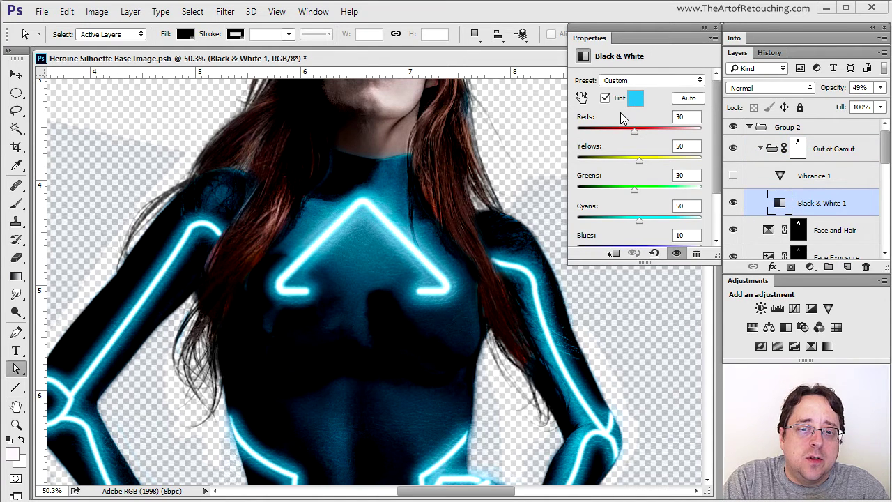
click(732, 203)
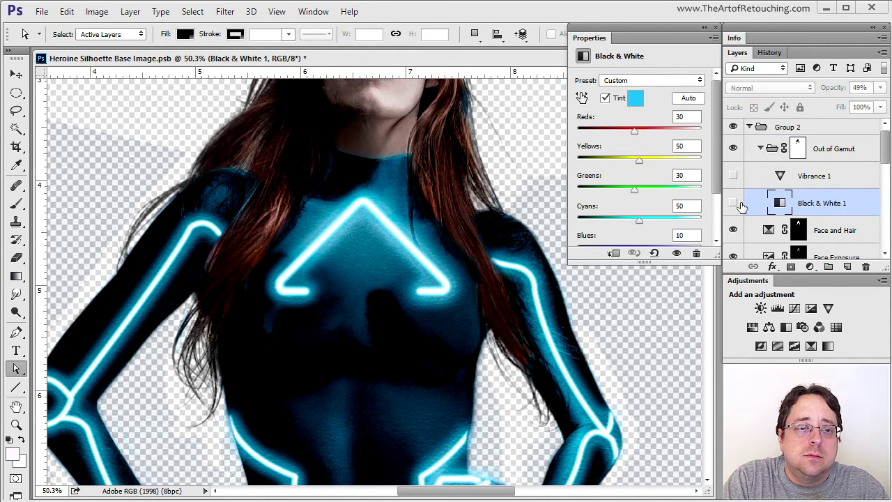
click(732, 202)
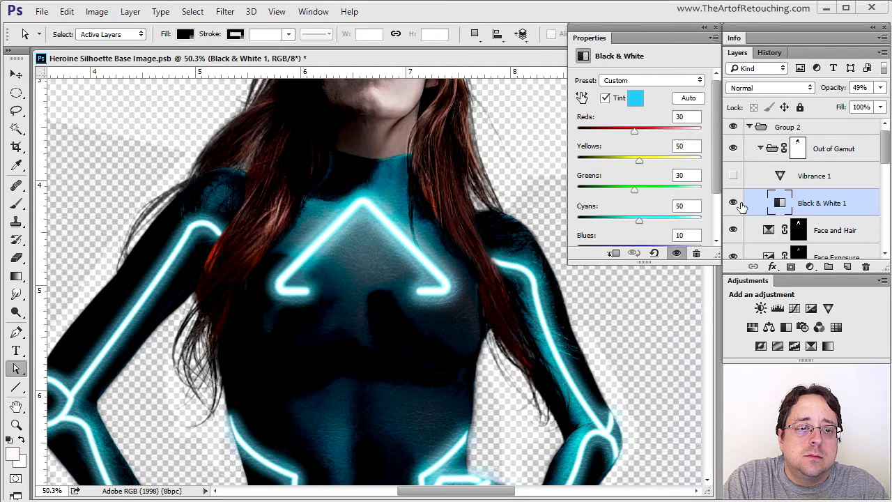
Show the Vibrance 1 adjustment in the Out of Gamut group and review its settings alongside those of Black & White 1
click(754, 178)
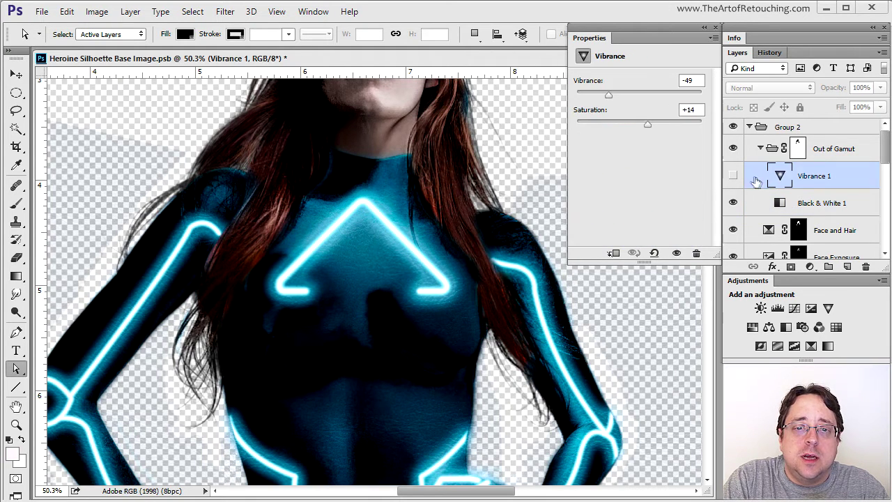
click(735, 177)
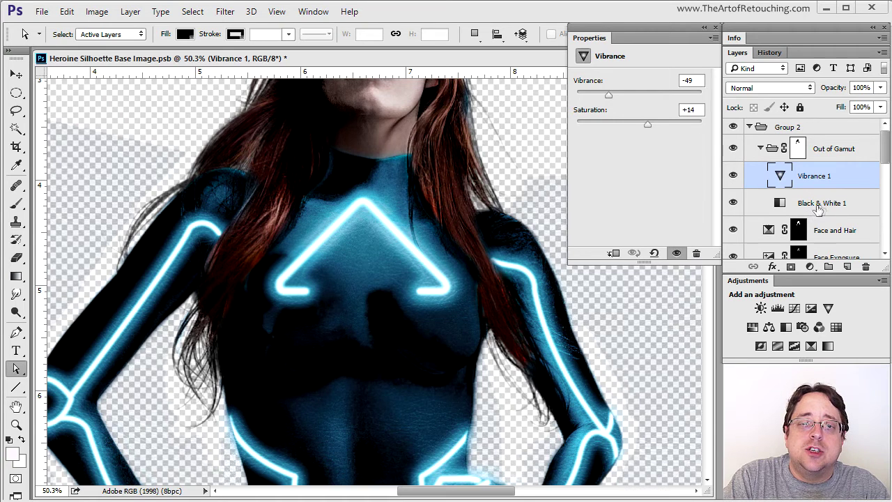
click(802, 210)
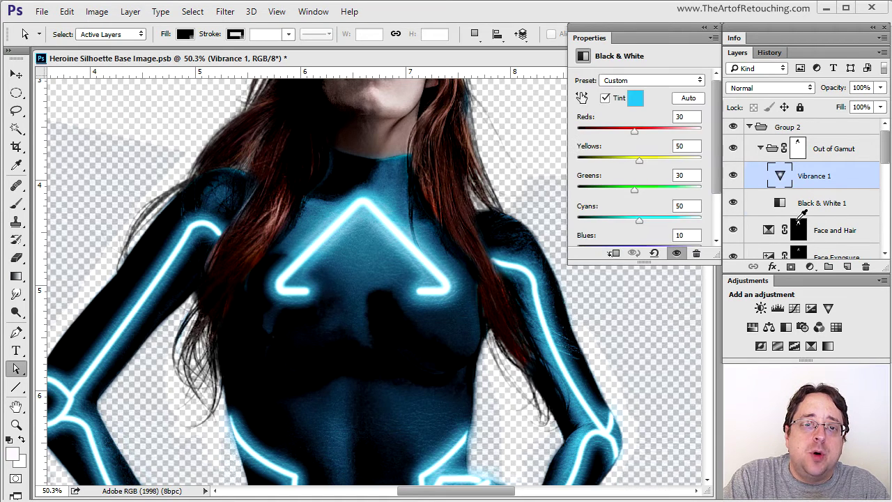
click(855, 177)
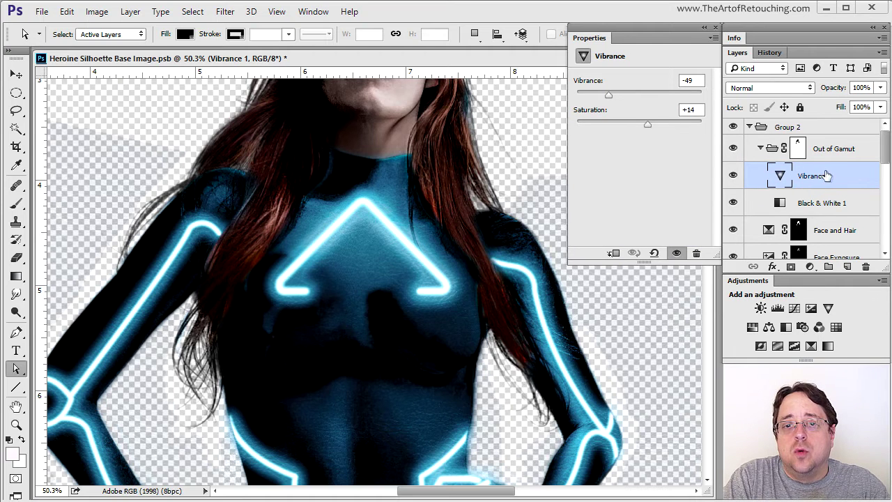
Collapse the Out of Gamut group and compare the costume colours with the group hidden and shown
click(760, 149)
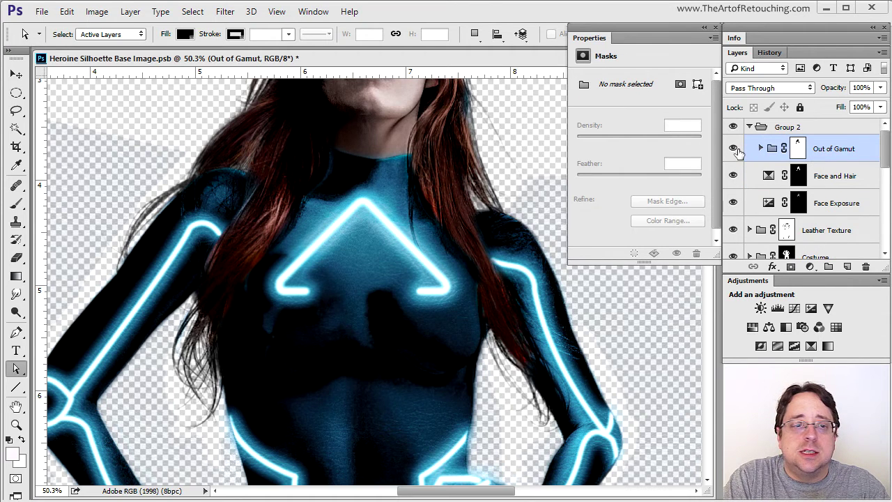
click(732, 148)
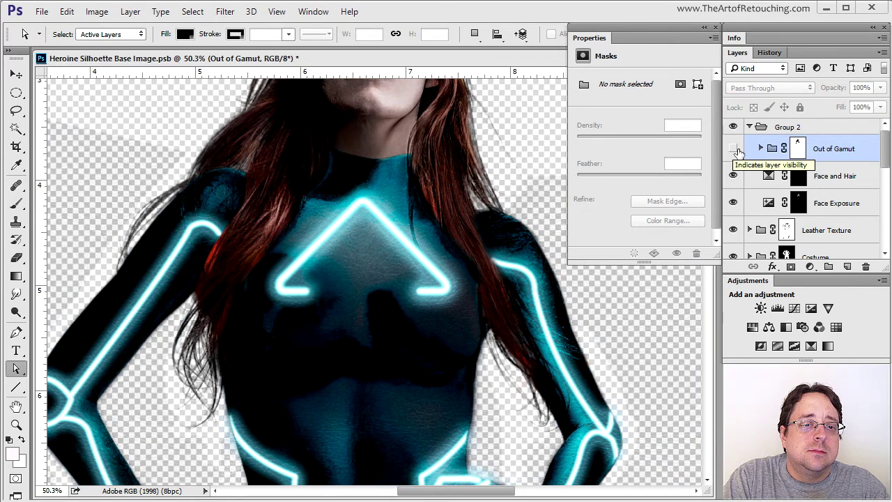
click(735, 149)
click(734, 150)
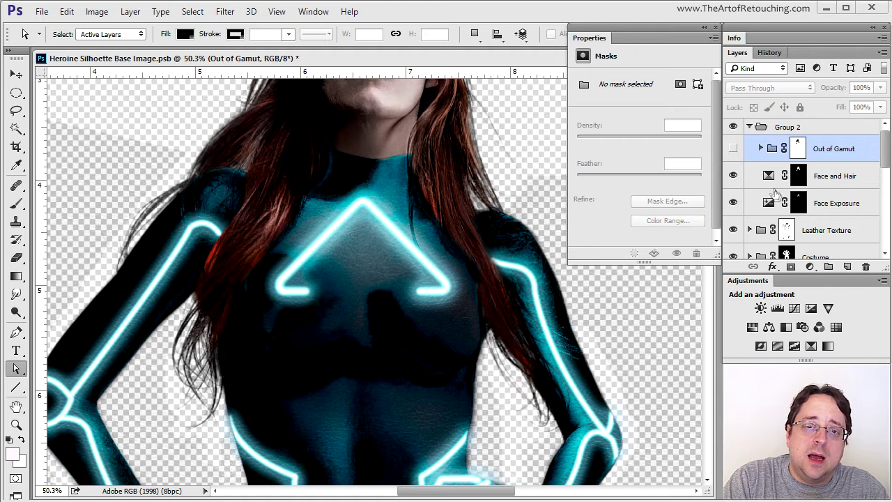
click(733, 149)
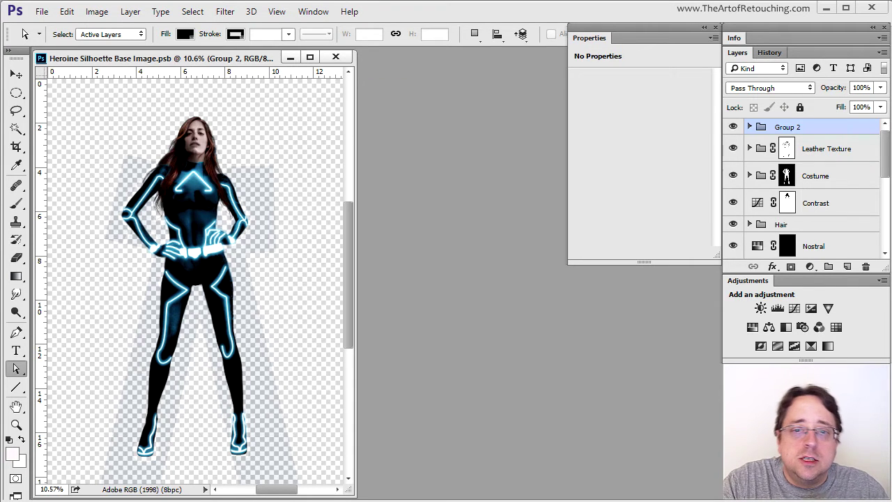
Review the layer stack down to the Body Parts layers and close the heroine base image, going back to Heroine.tif
scroll(831, 154, down, 3)
scroll(832, 168, down, 4)
scroll(850, 225, up, 8)
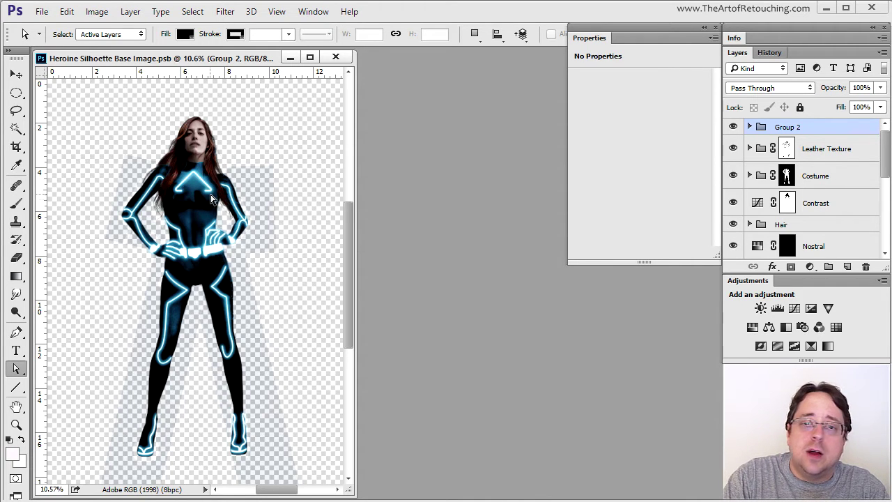
scroll(807, 225, down, 2)
scroll(807, 225, down, 6)
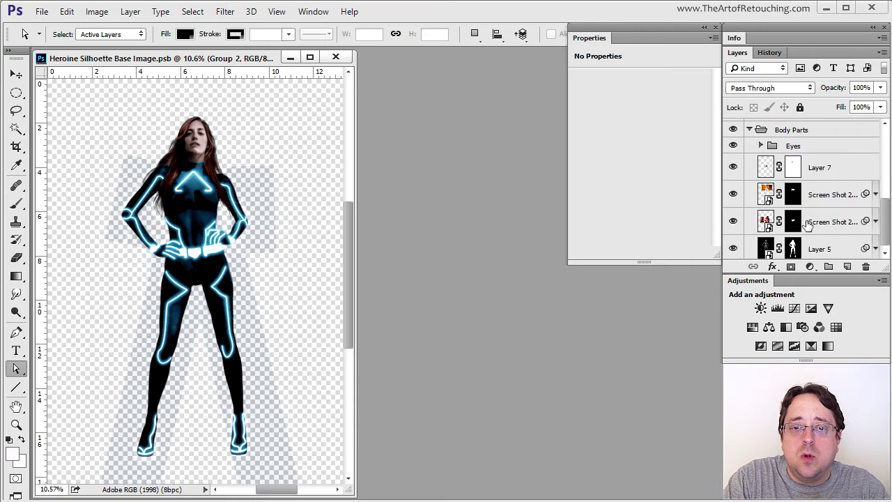
scroll(807, 225, up, 8)
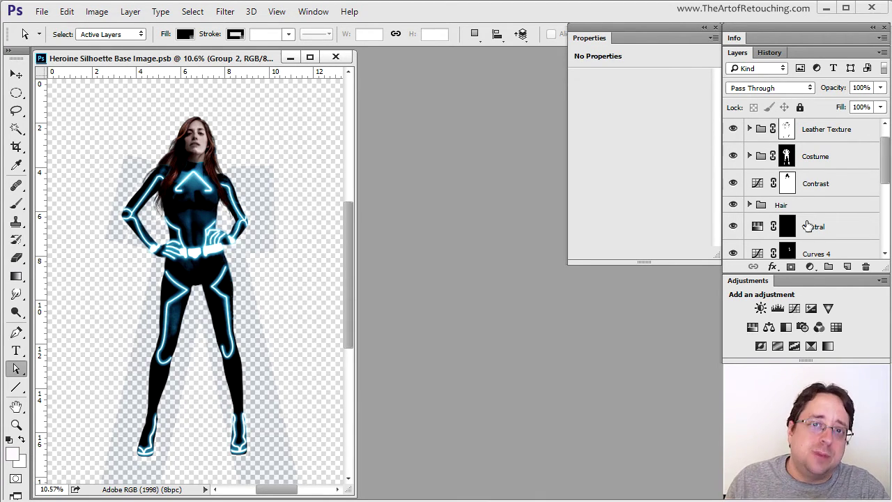
key(ctrl+w)
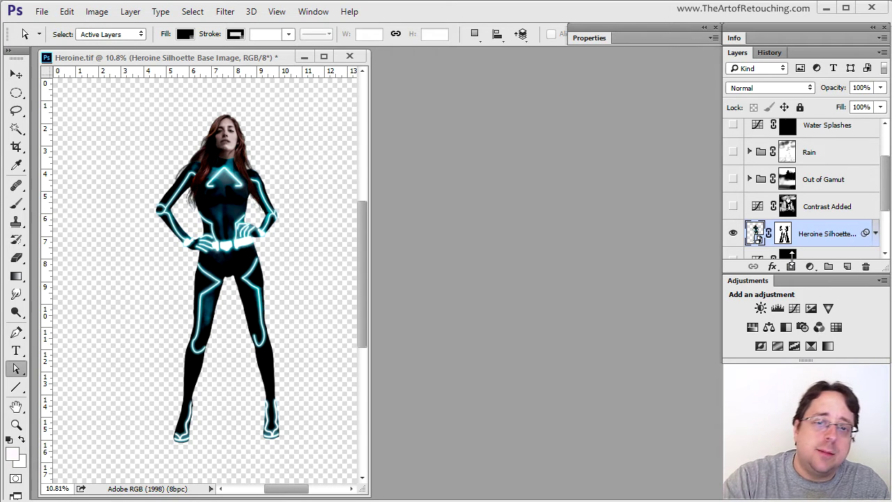
Expand the heroine layer's smart filters and compare the waist and hips with the Liquify filter off and on
click(874, 233)
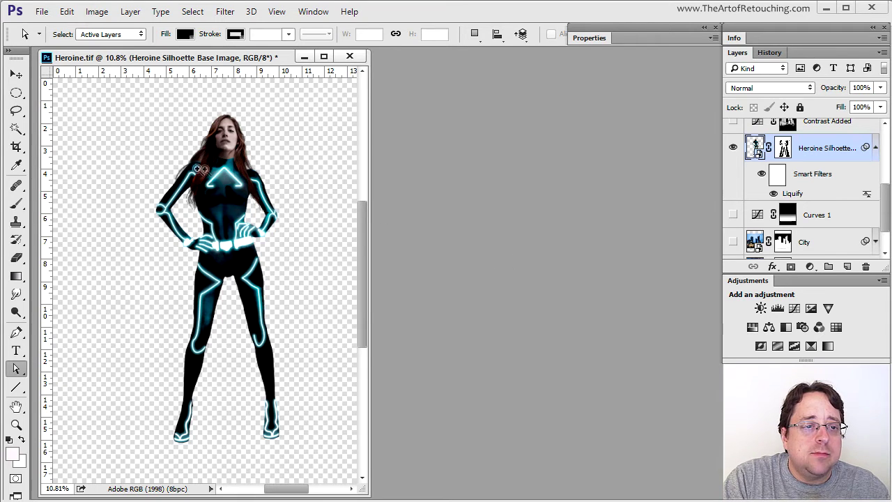
drag(170, 163, 278, 293)
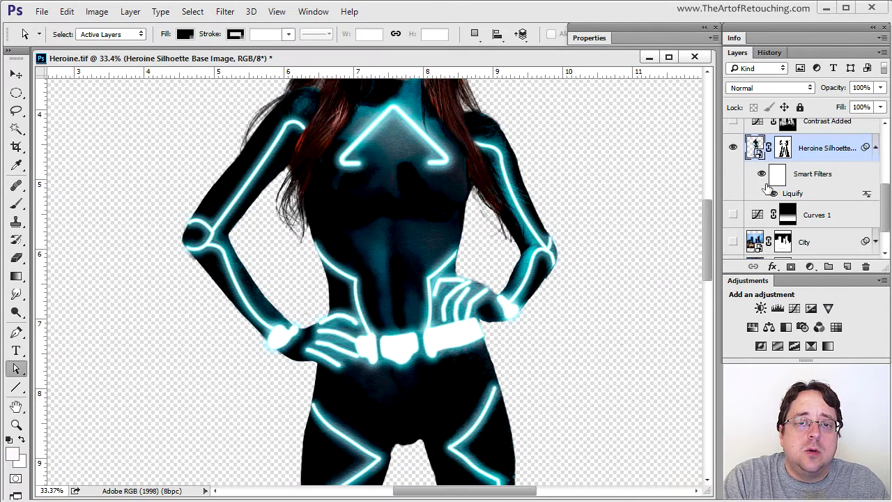
click(762, 175)
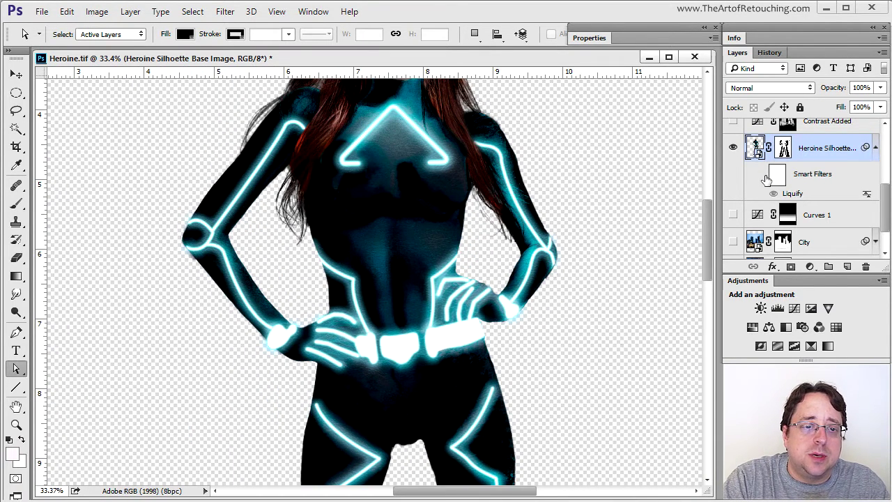
click(762, 175)
click(762, 175)
click(762, 175)
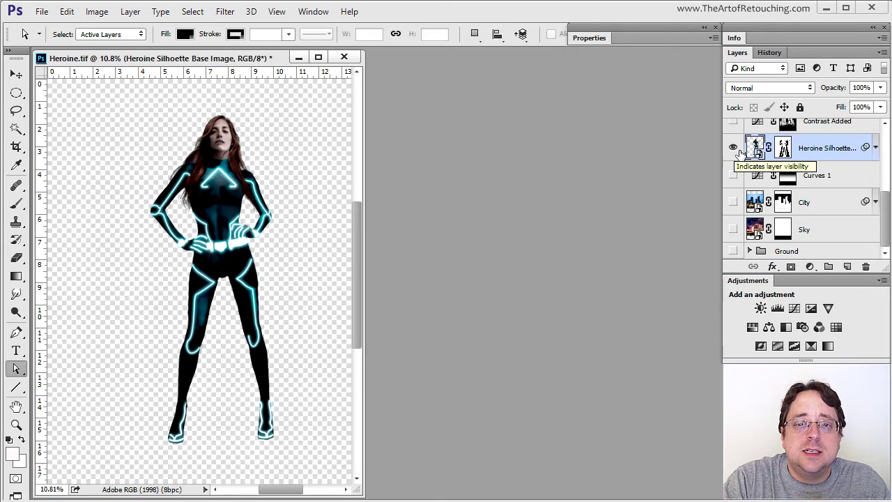
Hide the heroine layer, show the City layer, and compare the city photo with its layer mask disabled and enabled
click(732, 148)
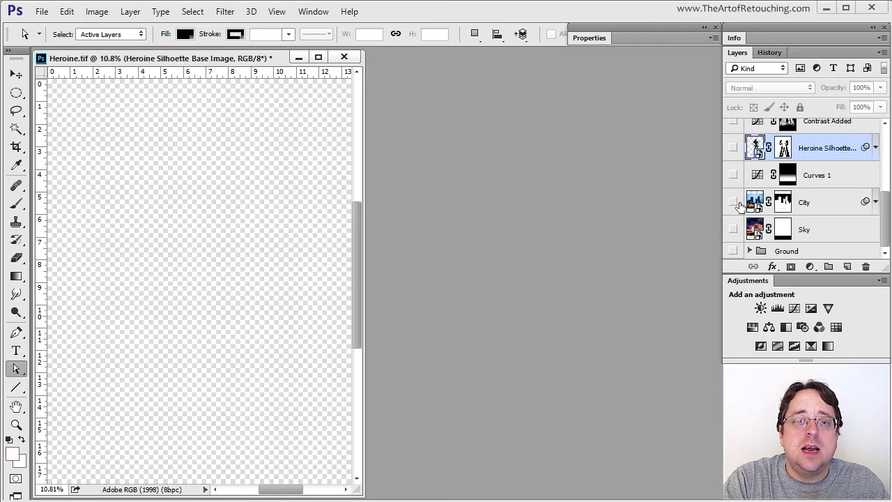
click(733, 202)
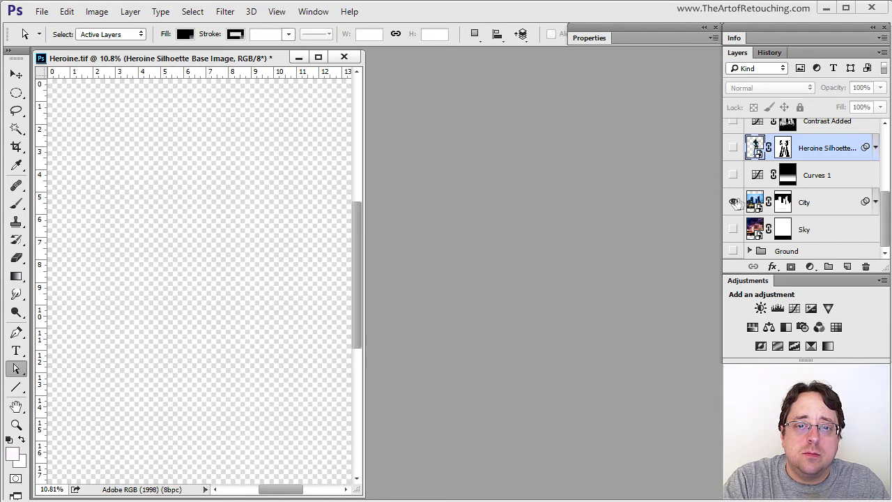
shift+click(783, 202)
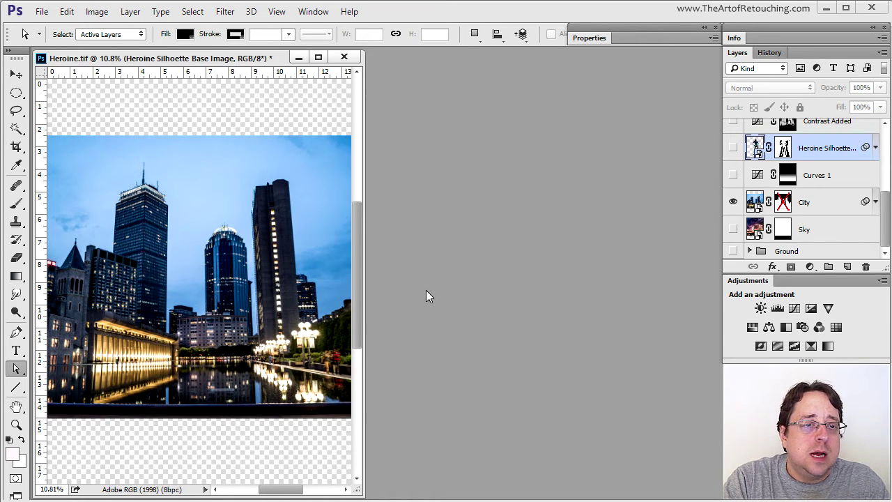
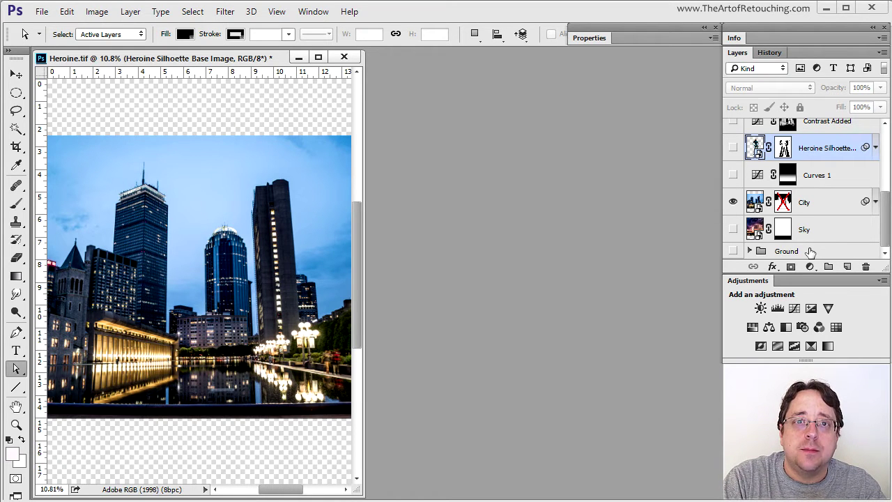
shift+click(783, 202)
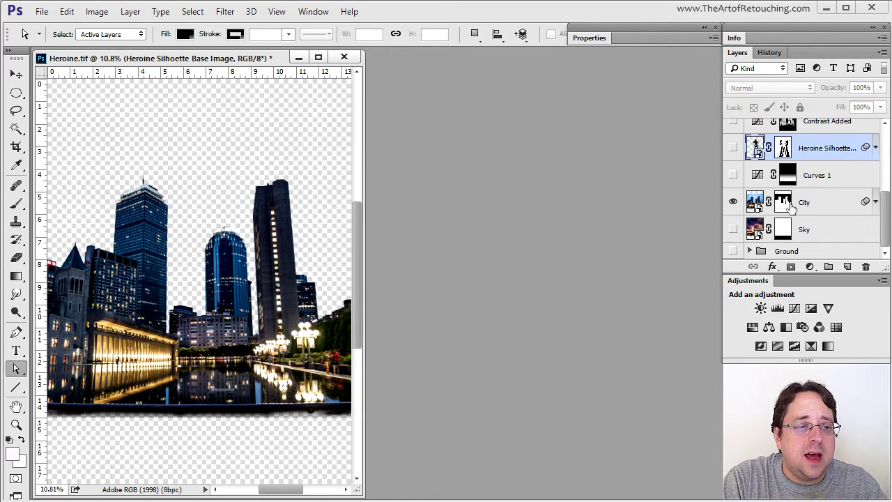
Expand the City layer's smart filters and turn on Shake Reduction, checking its effect on the tall skyscraper's windows
click(827, 209)
drag(121, 207, 172, 263)
drag(447, 253, 442, 344)
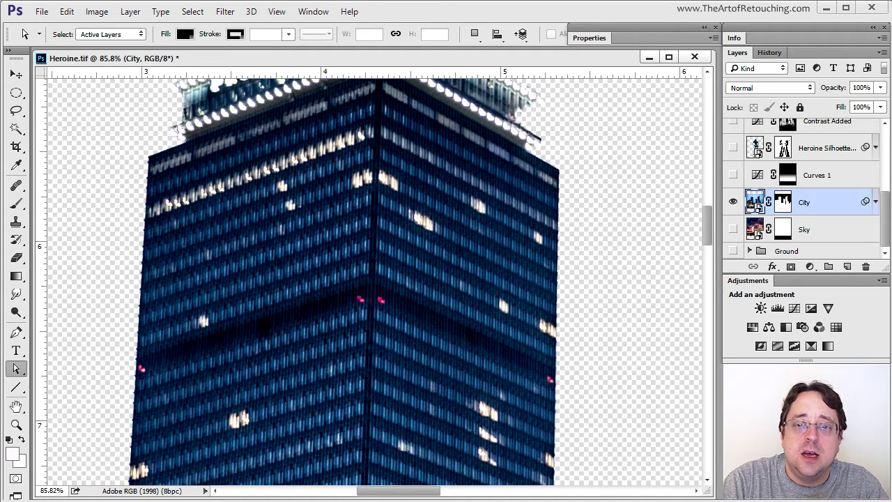
click(875, 203)
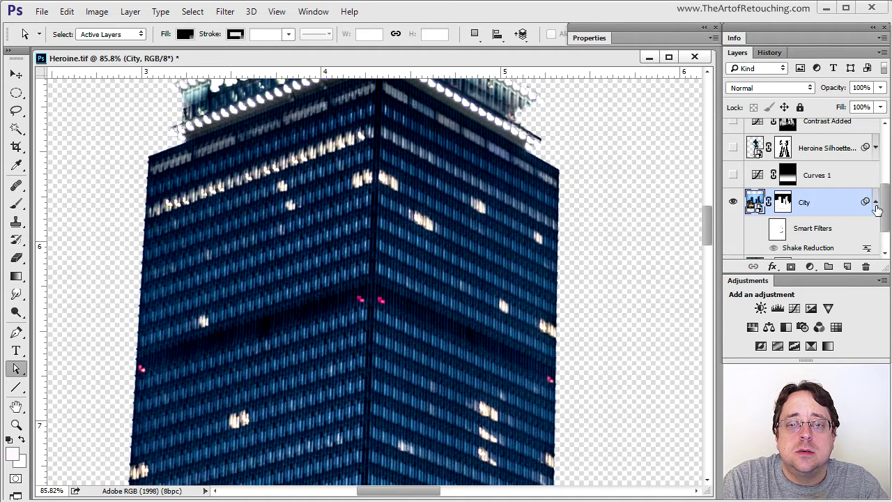
scroll(840, 233, down, 1)
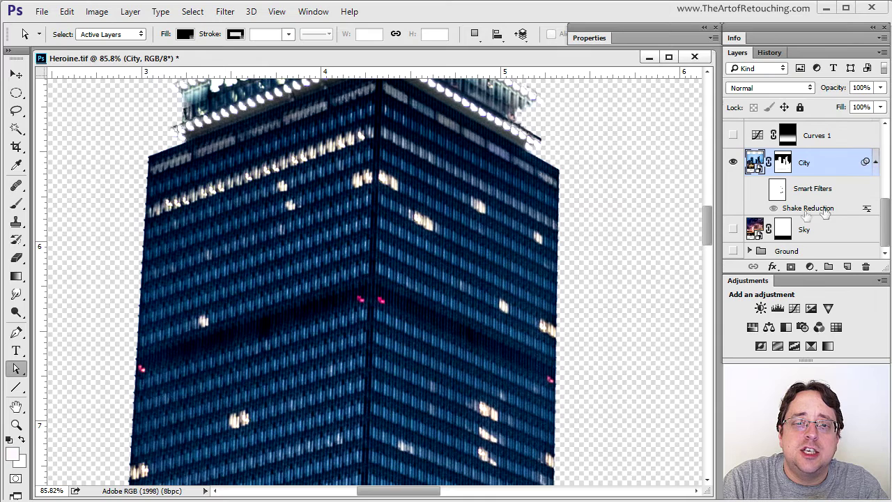
click(762, 189)
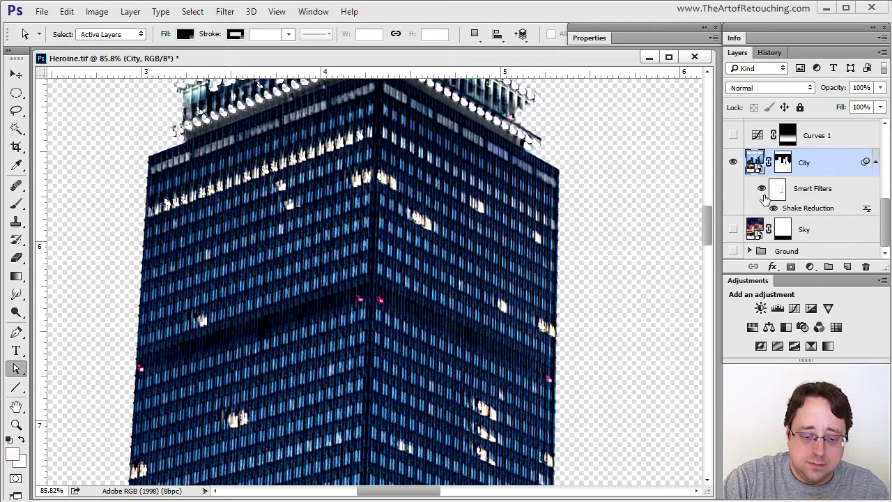
key(ctrl+0)
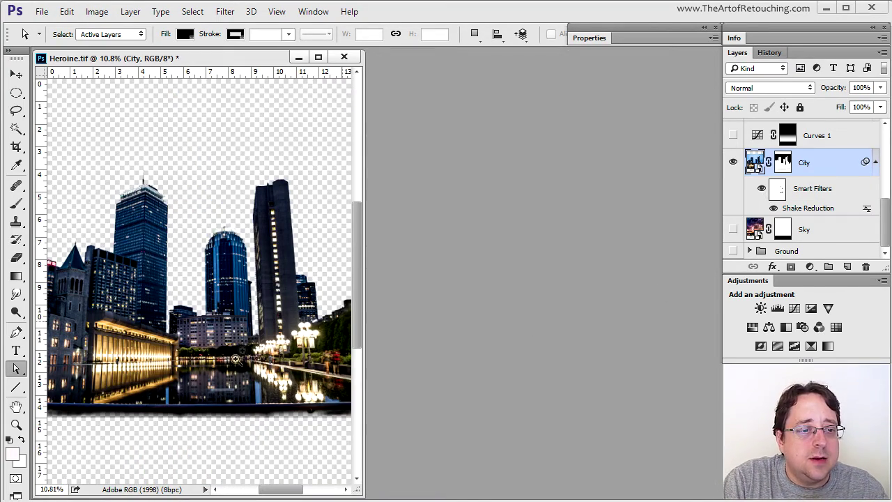
Compare the lamp posts, people and building windows along the waterfront with the City layer's smart filters off and on
drag(252, 341, 263, 388)
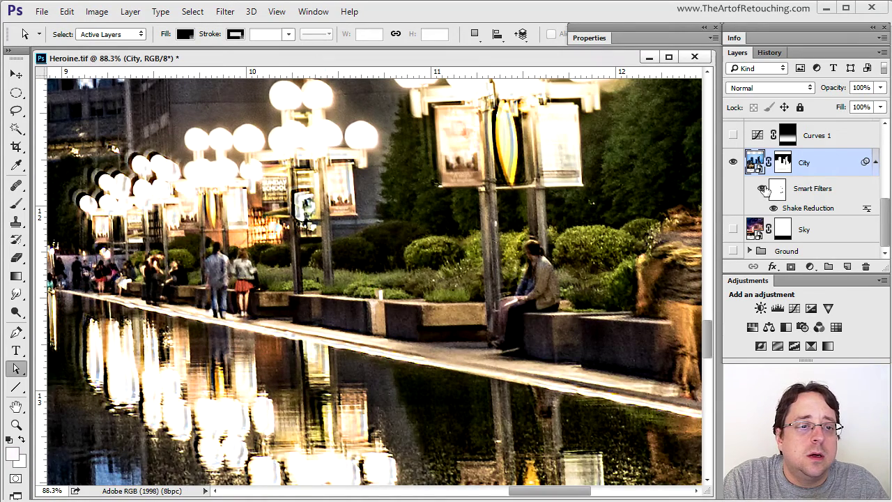
click(762, 188)
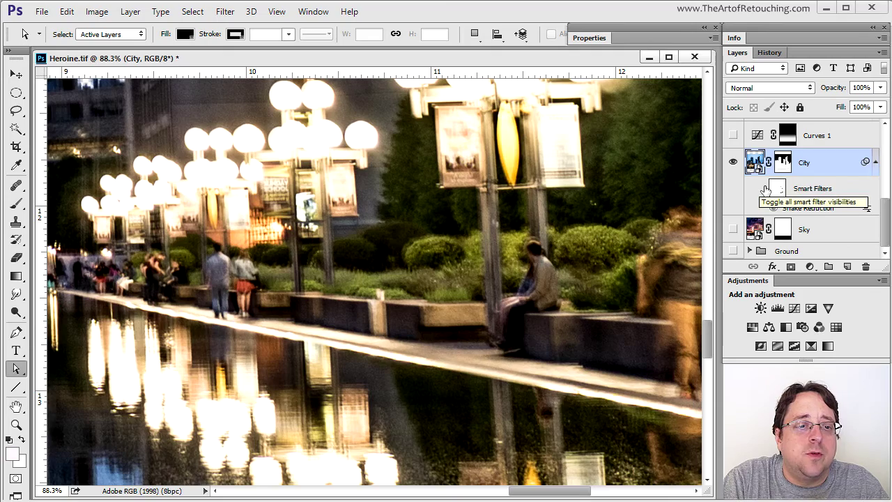
click(762, 188)
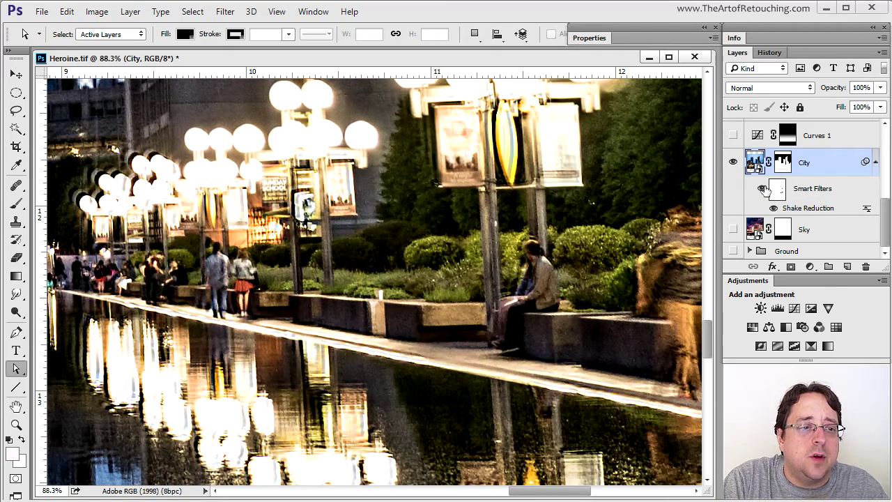
drag(117, 150, 390, 261)
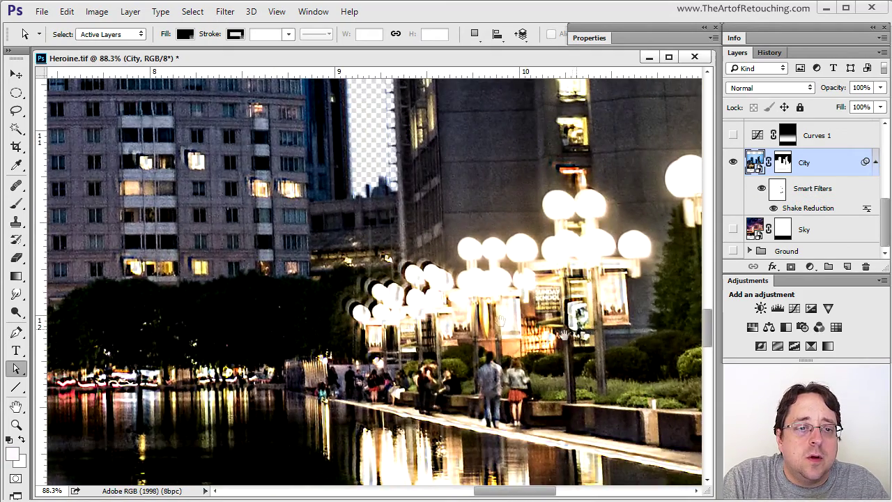
click(763, 189)
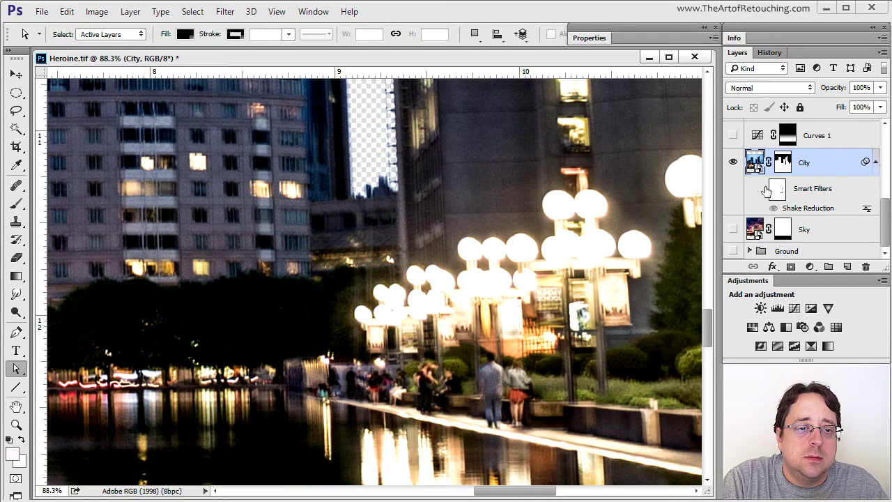
click(762, 189)
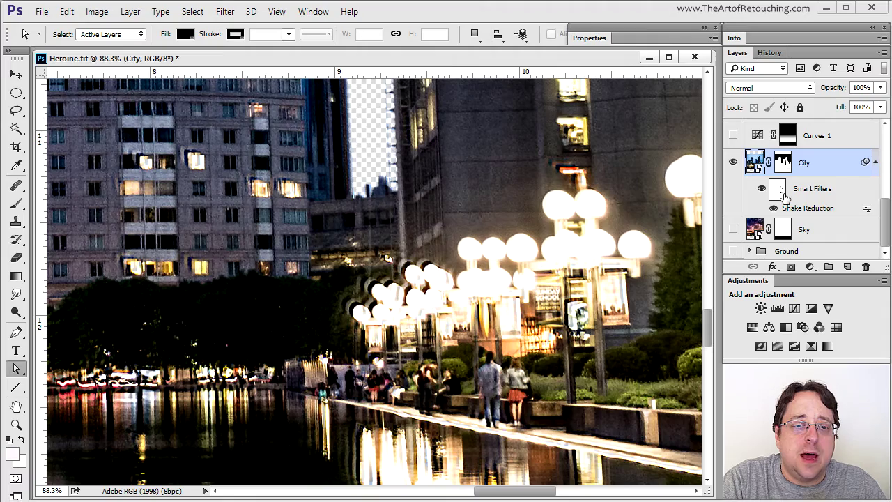
Compare the street lamps with the City layer's smart filter mask disabled and enabled, and collapse the layer's filter list
shift+click(784, 197)
drag(672, 222, 431, 249)
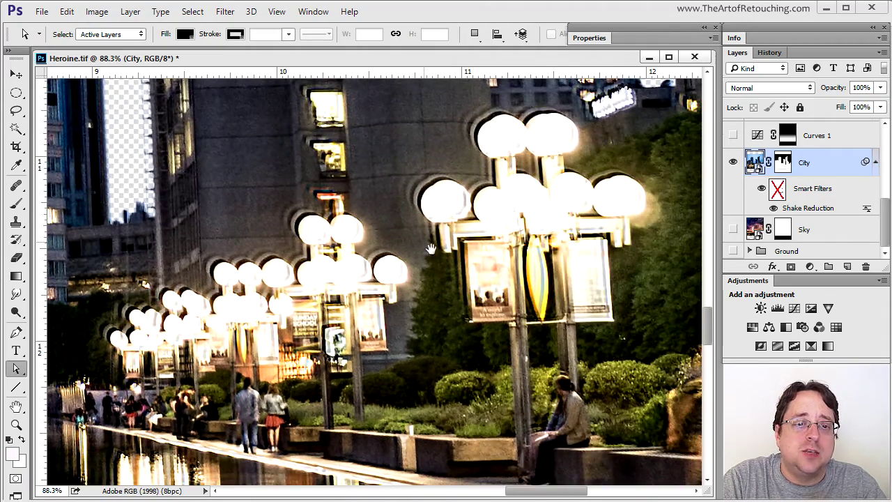
shift+click(784, 199)
key(ctrl+0)
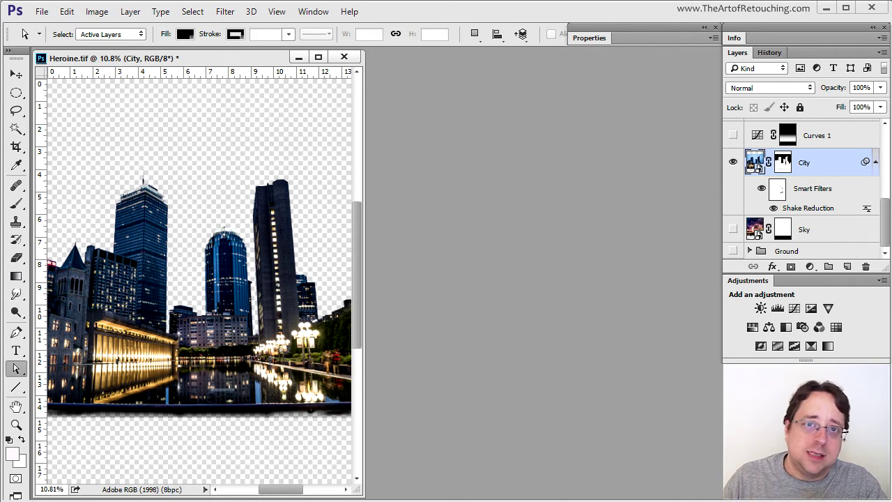
click(875, 162)
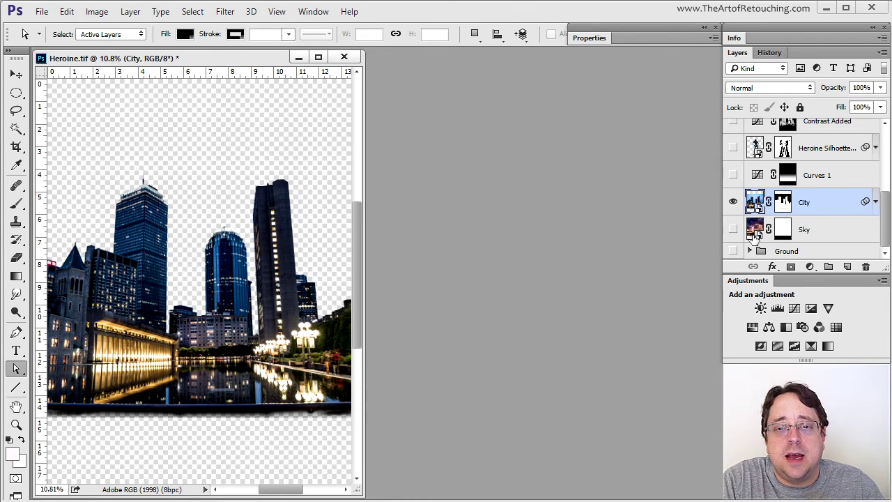
Show the Sky layer with its mask disabled, and compare the skyline with the City layer mask off and on
shift+click(785, 229)
click(733, 229)
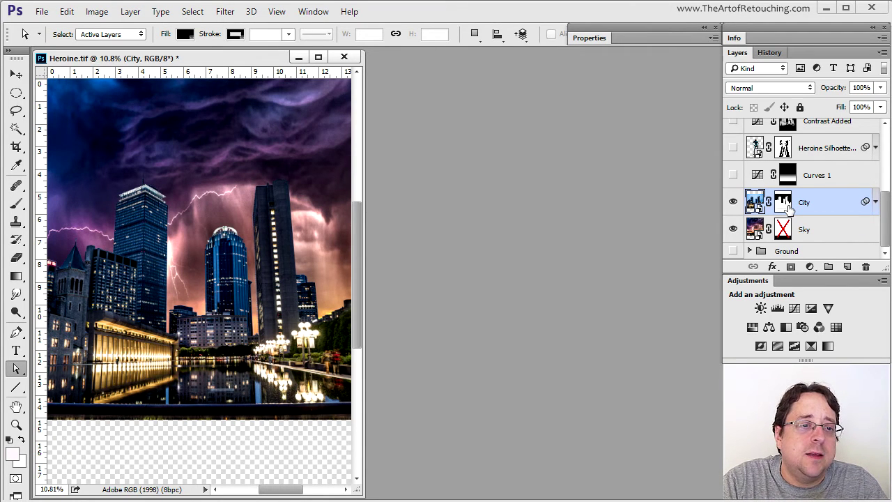
shift+click(787, 207)
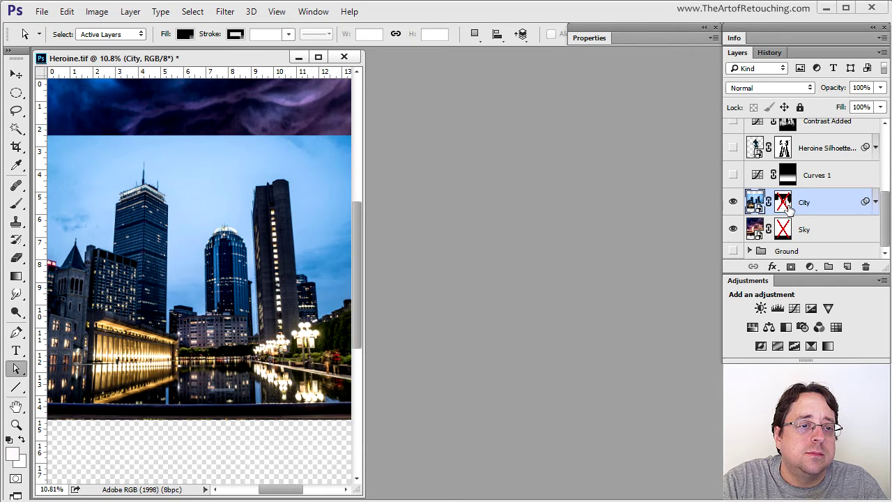
shift+click(788, 206)
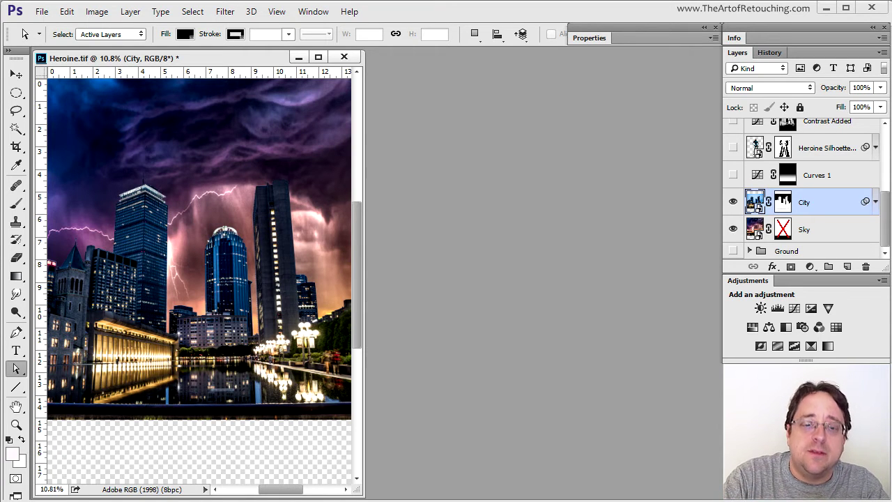
Show the heroine silhouette and Curves 1 layers, and re-enable the Sky layer's mask
click(739, 150)
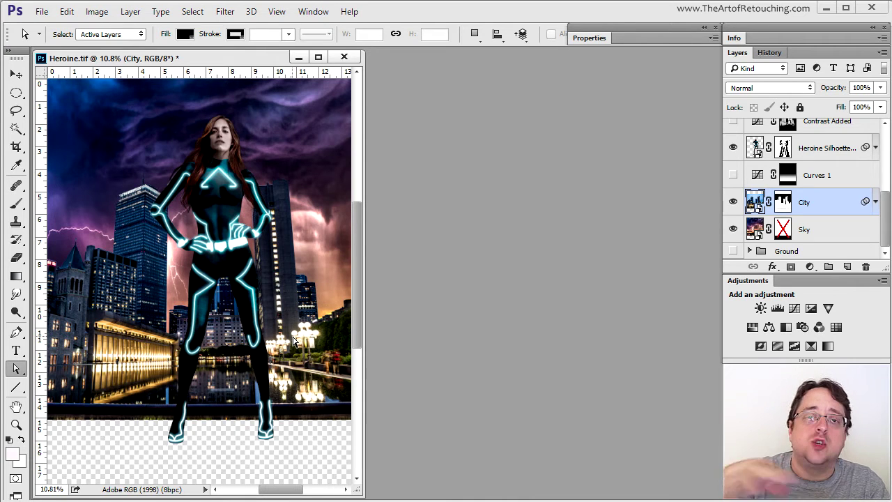
click(733, 175)
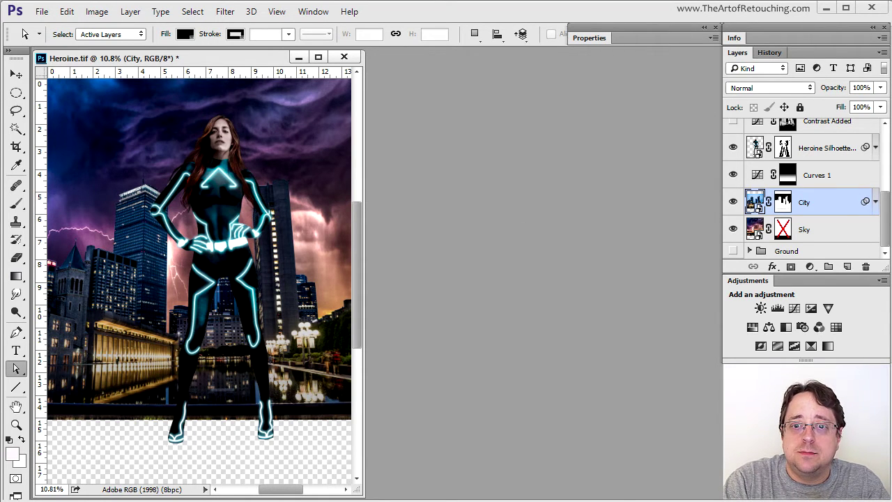
key(ctrl+plus)
key(ctrl+plus)
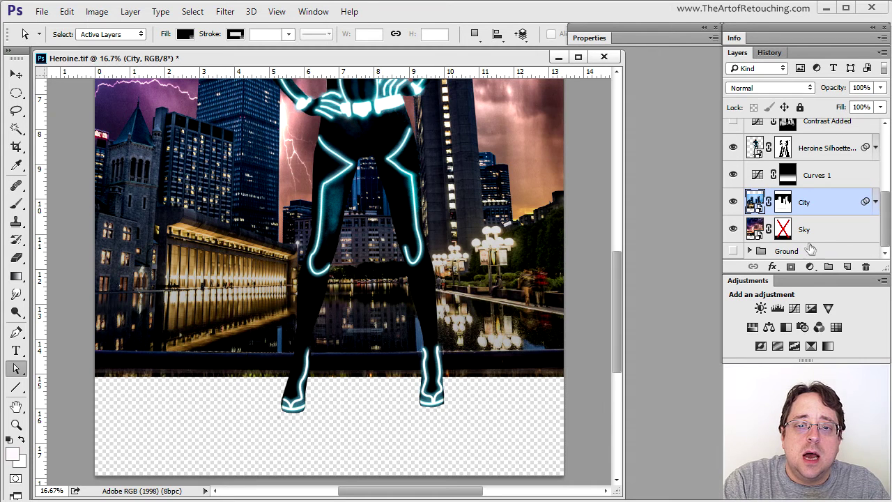
shift+click(783, 229)
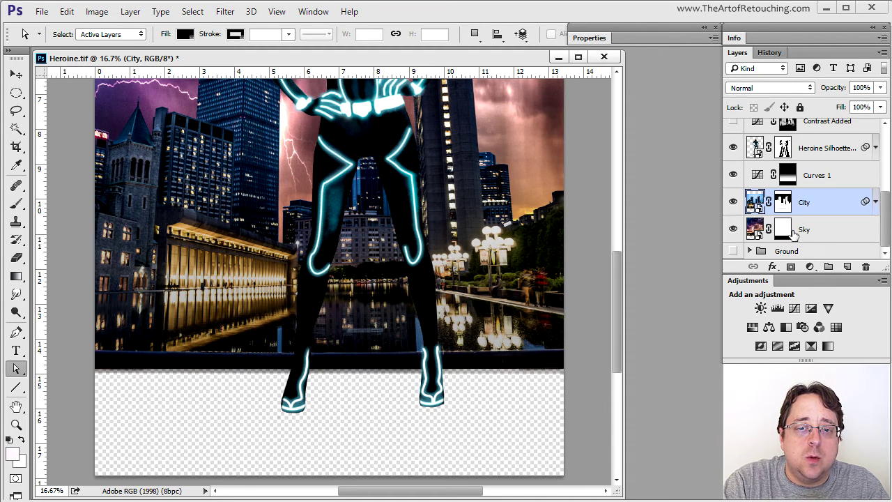
Show the Ground group and its shadow layers Layer 8 and Layer 8 copy, comparing the brick pavement with and without shadows
click(733, 251)
click(749, 251)
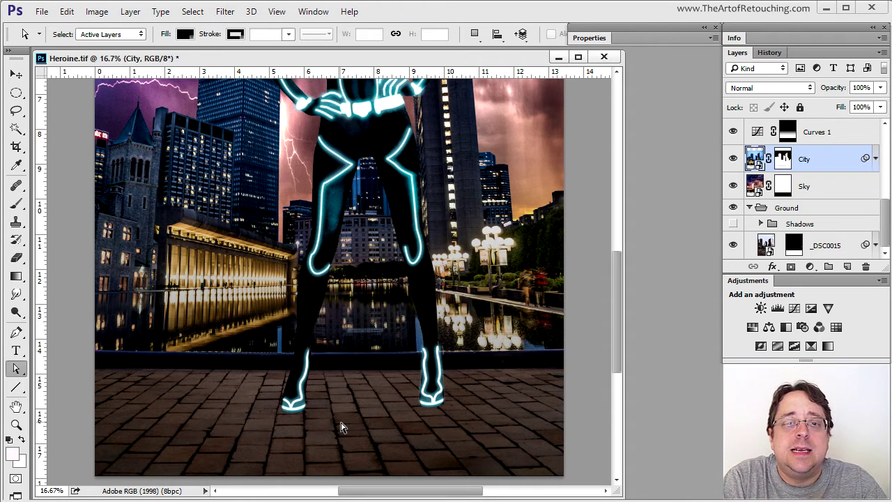
click(759, 224)
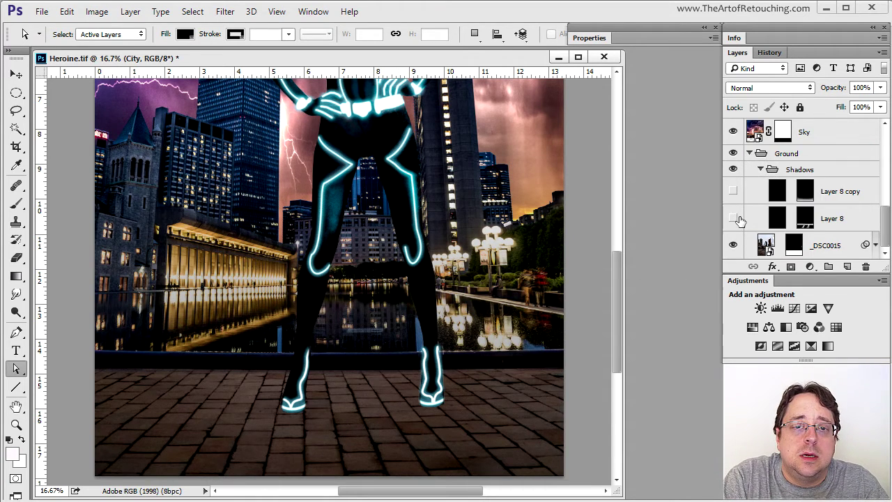
click(733, 218)
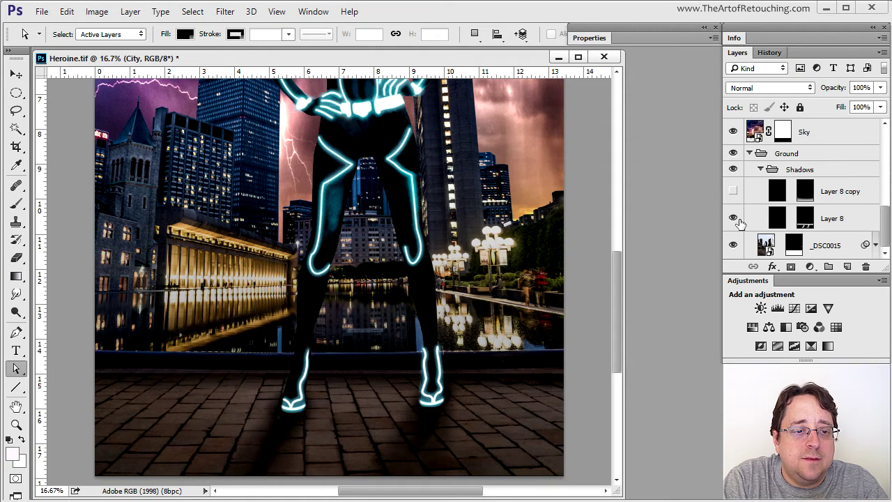
click(733, 218)
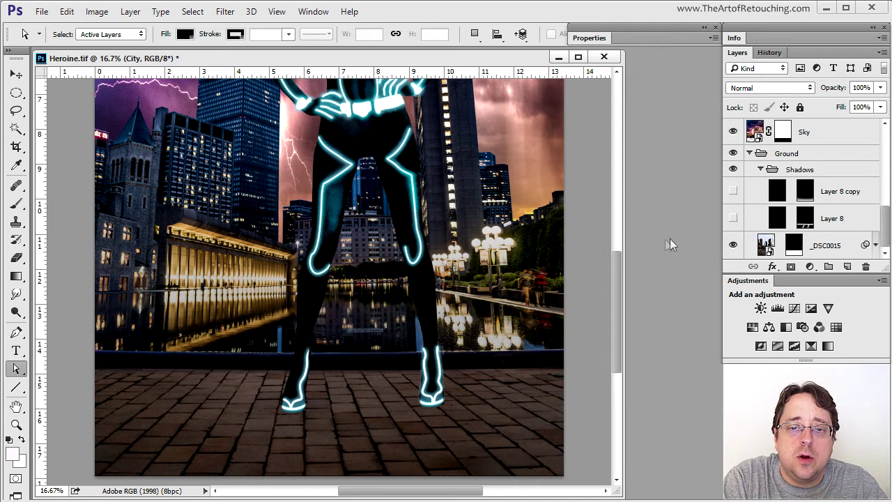
click(734, 219)
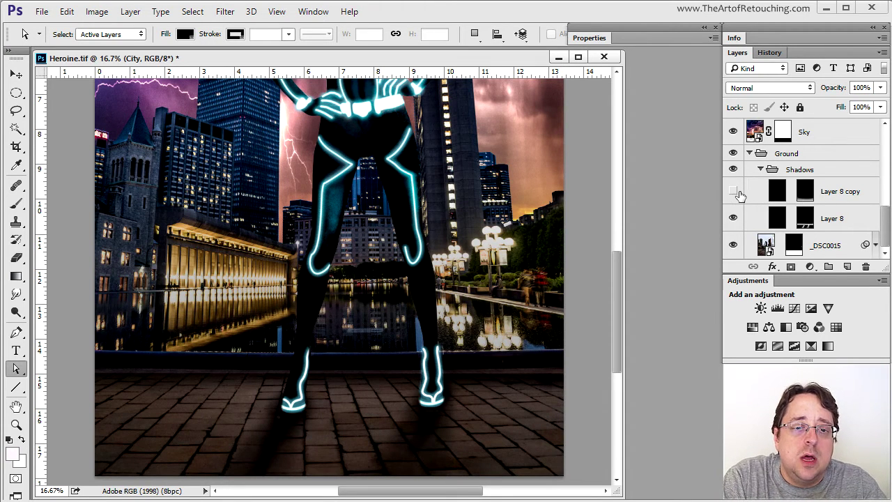
click(737, 192)
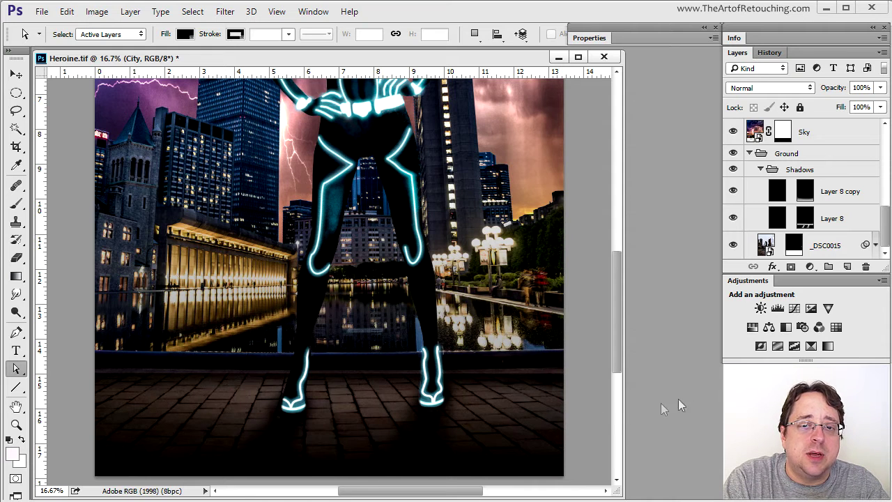
click(737, 172)
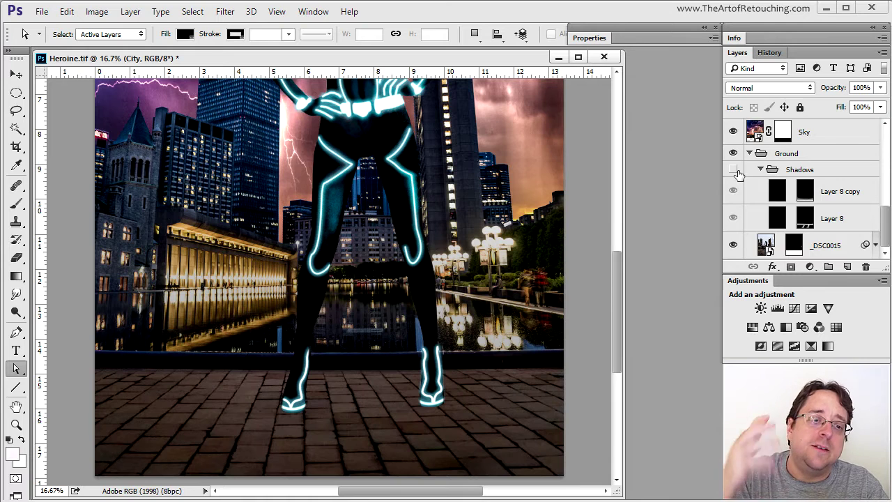
click(737, 172)
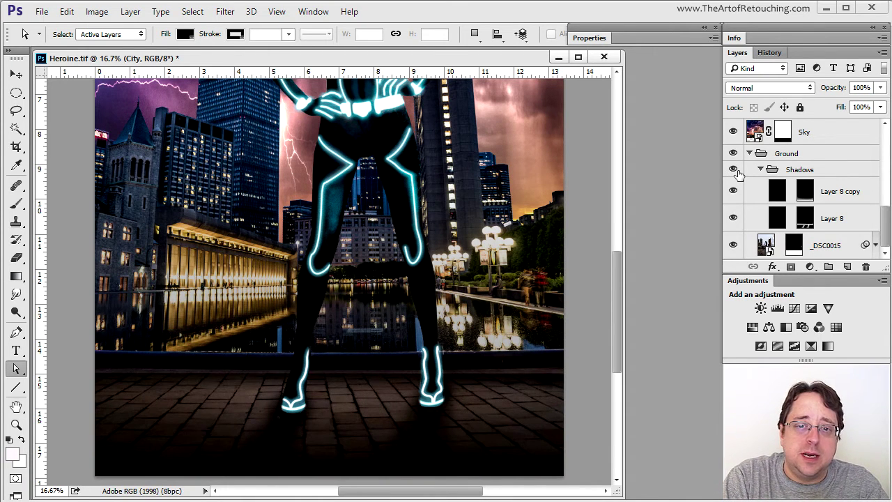
Show the Contrast Added layer, display its Curves settings, and compare the whole image with the adjustment off and on
scroll(849, 229, up, 5)
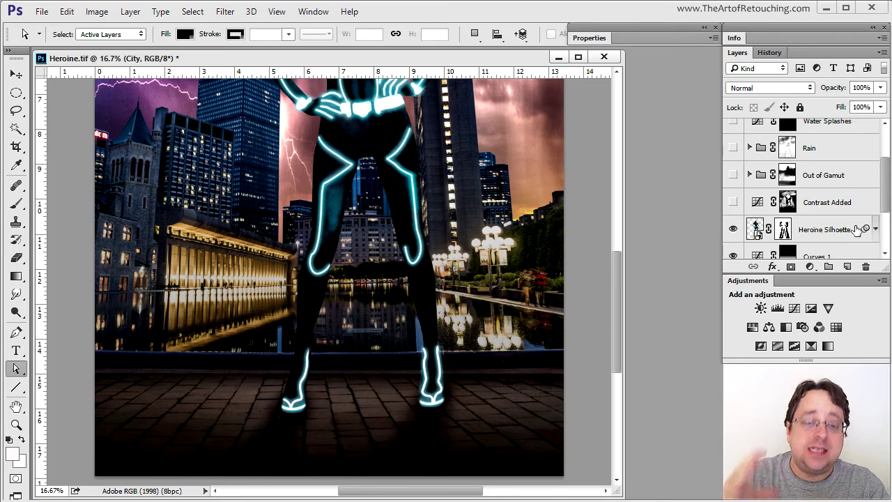
key(ctrl+0)
scroll(733, 224, up, 1)
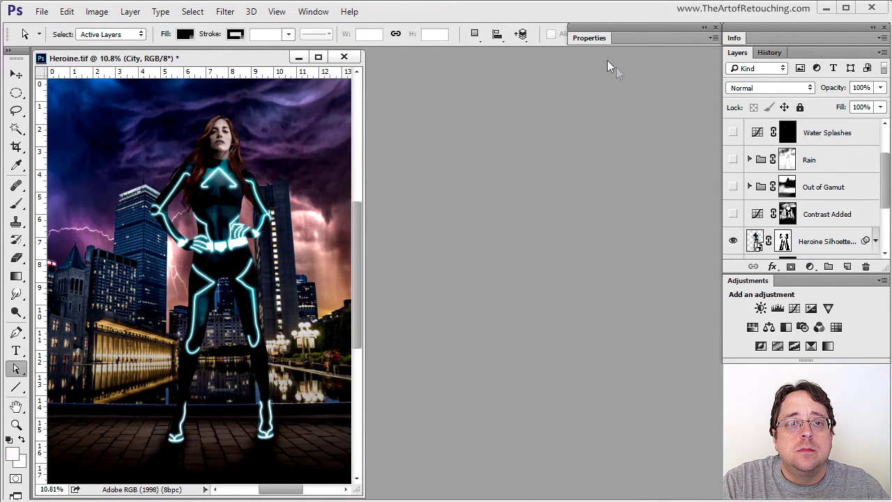
click(600, 37)
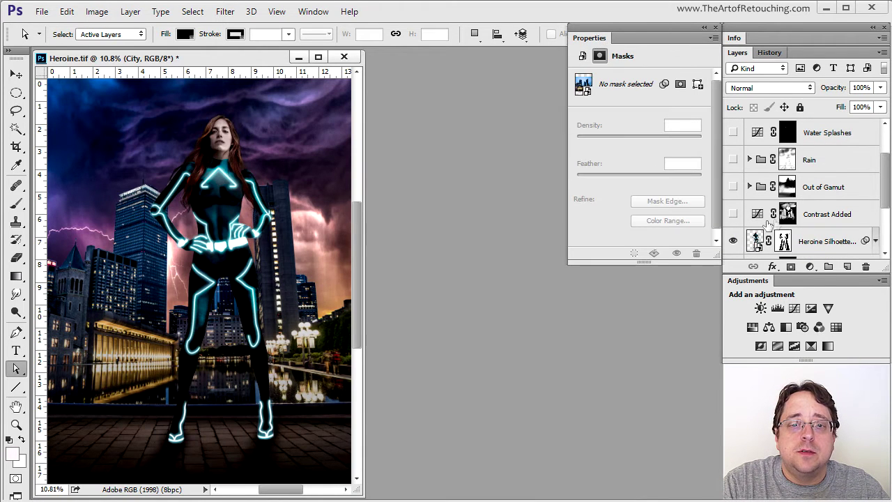
click(733, 214)
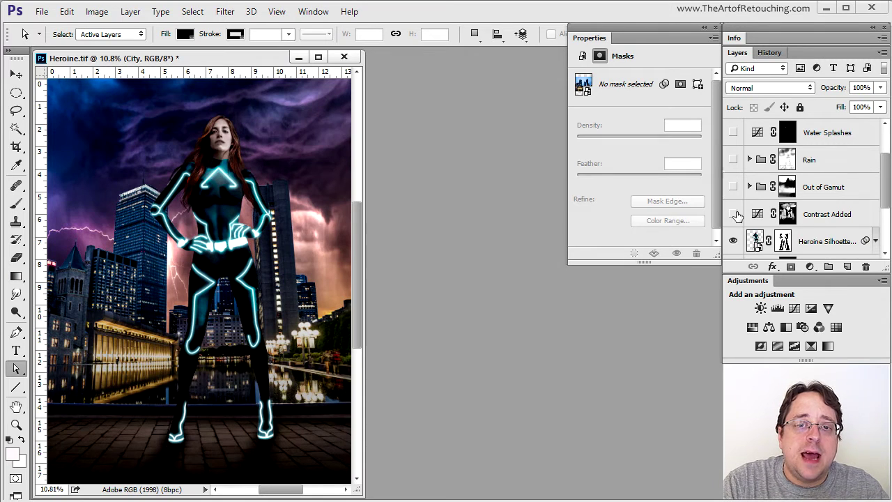
click(733, 214)
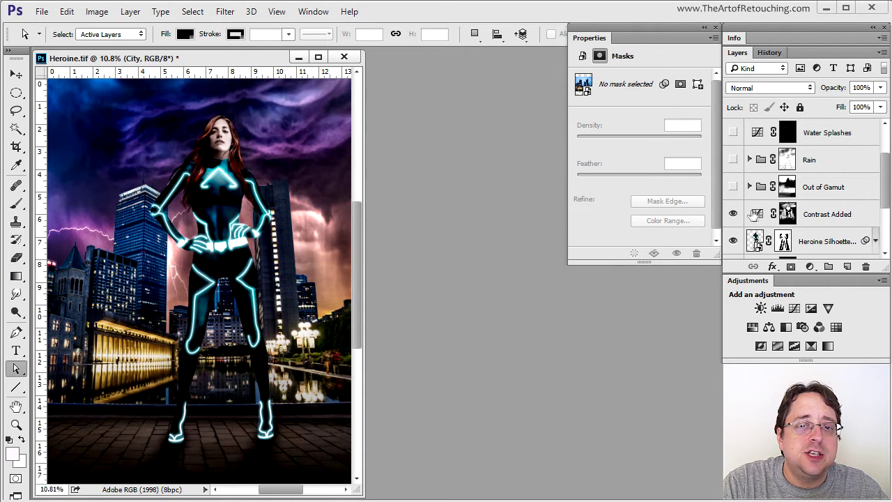
click(756, 213)
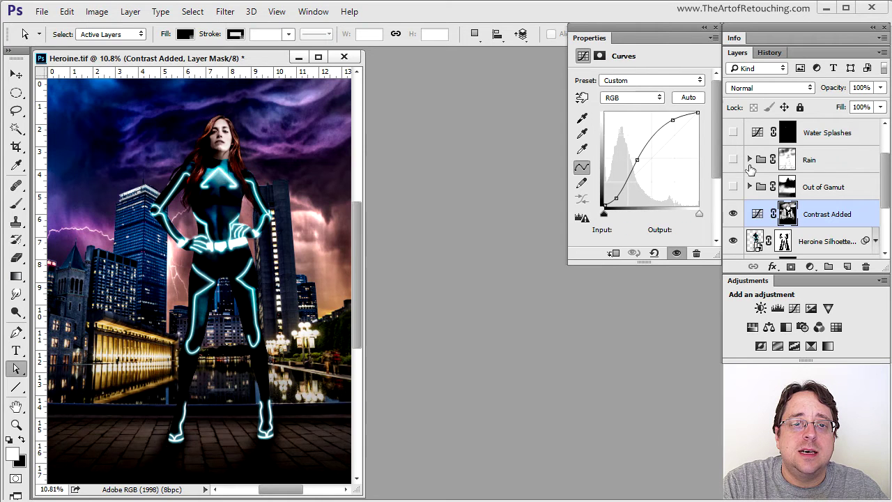
click(733, 214)
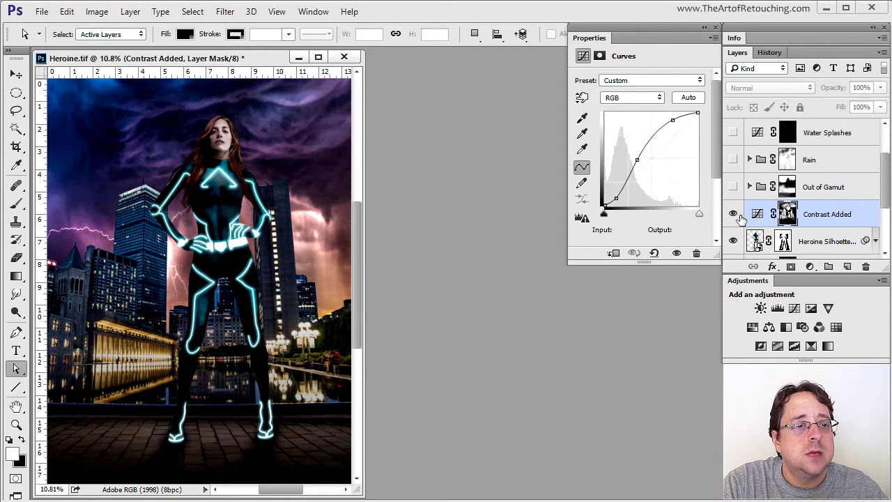
click(735, 215)
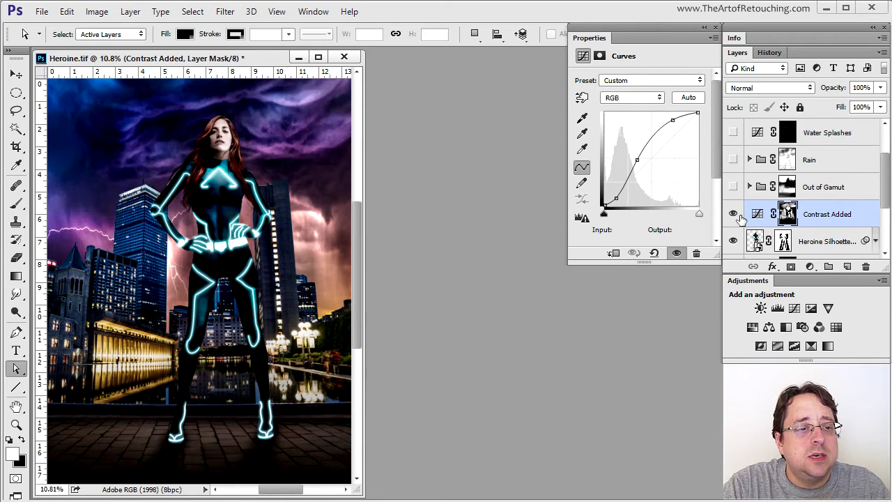
Select the Contrast Added layer's mask and compare the image with that mask disabled and enabled
click(787, 214)
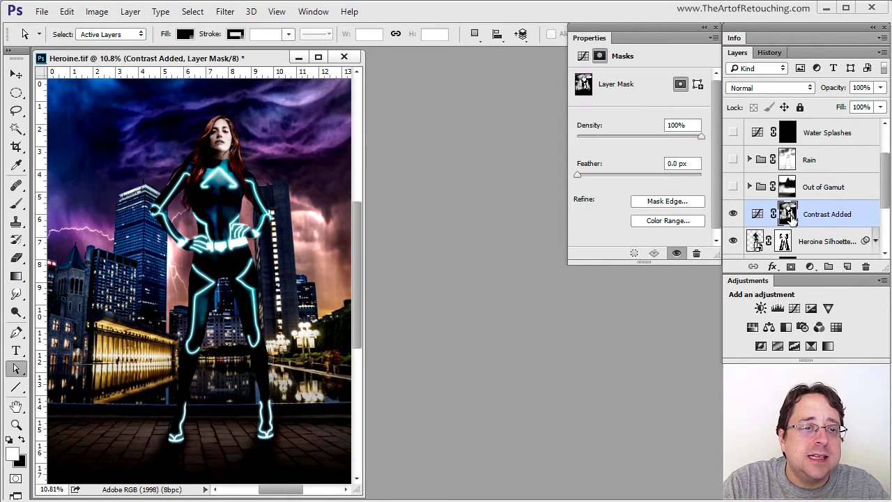
shift+click(788, 214)
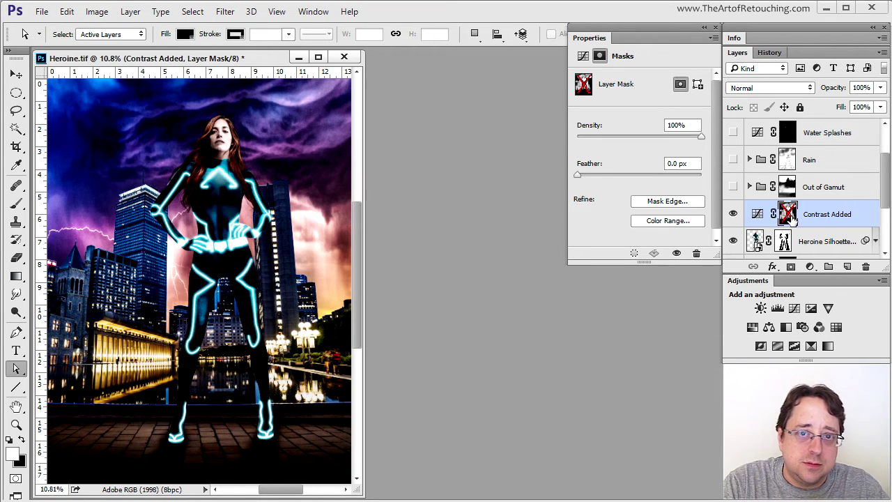
shift+click(788, 214)
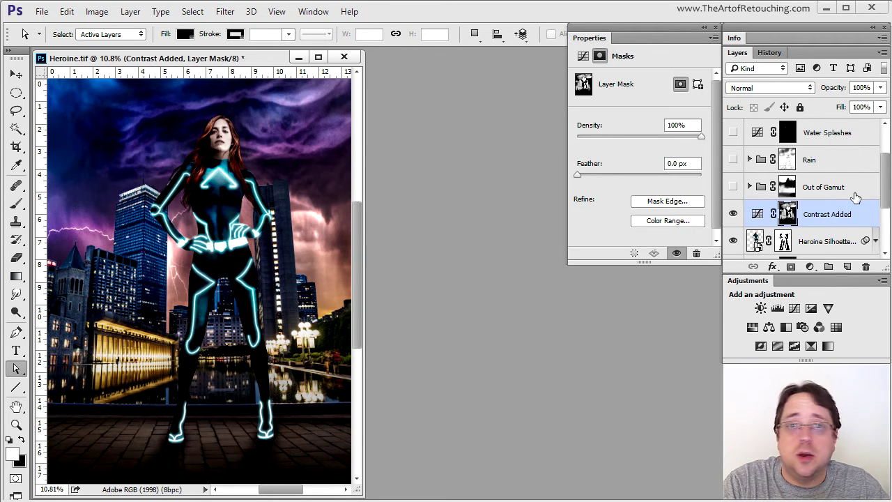
Show and expand the Rain group, then open the contents of its Layer 9 smart object, view them and close them
scroll(854, 198, up, 1)
scroll(843, 188, down, 2)
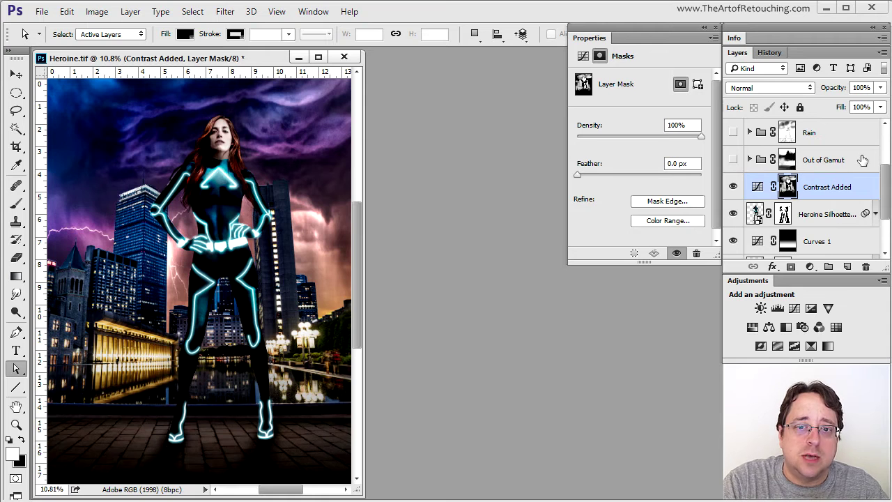
scroll(864, 192, up, 2)
click(848, 189)
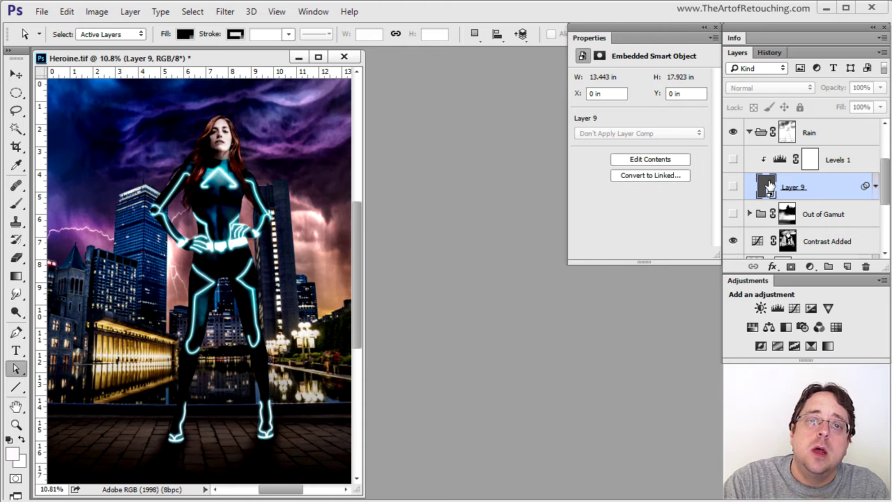
double_click(767, 184)
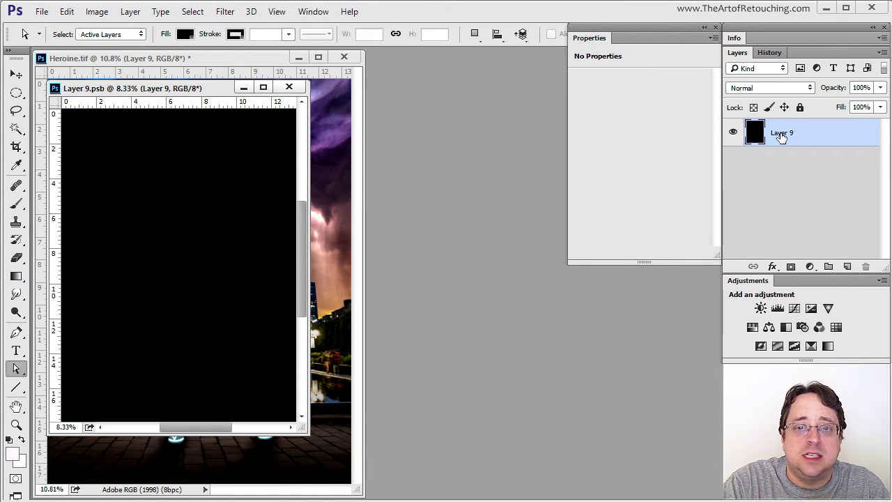
click(289, 88)
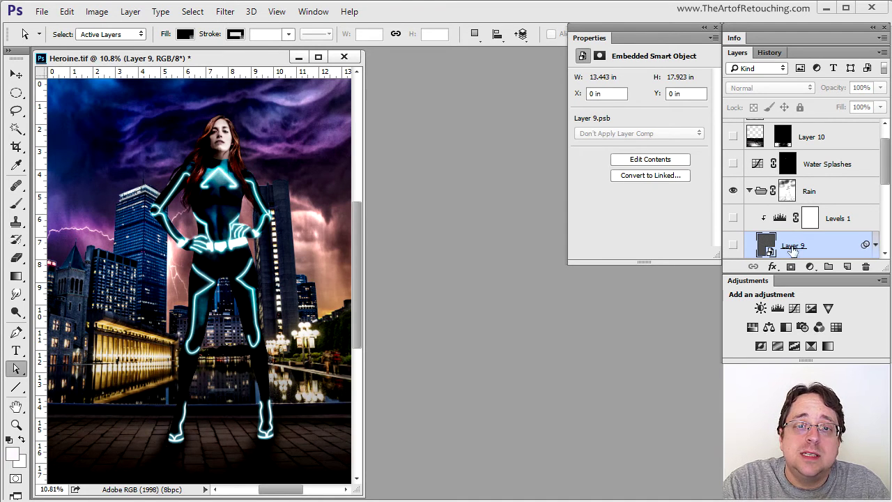
Show Layer 9 in the Rain group and expand its list of smart filters
click(733, 245)
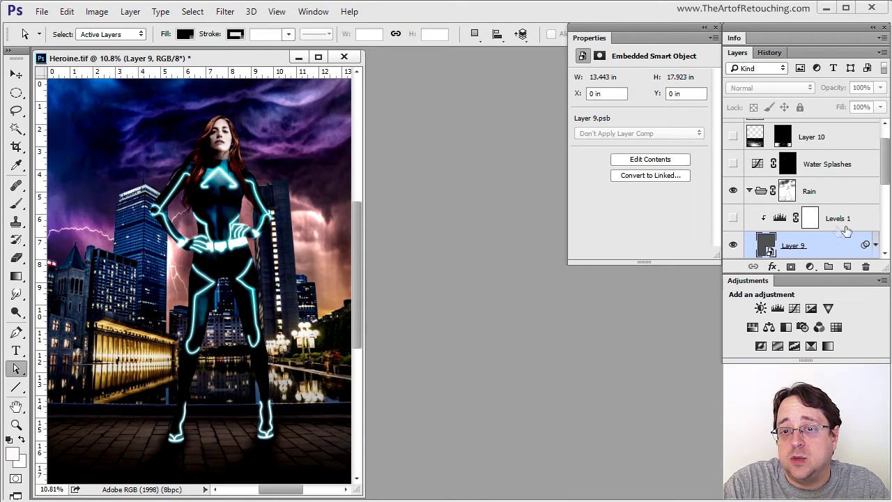
scroll(880, 195, down, 2)
click(876, 191)
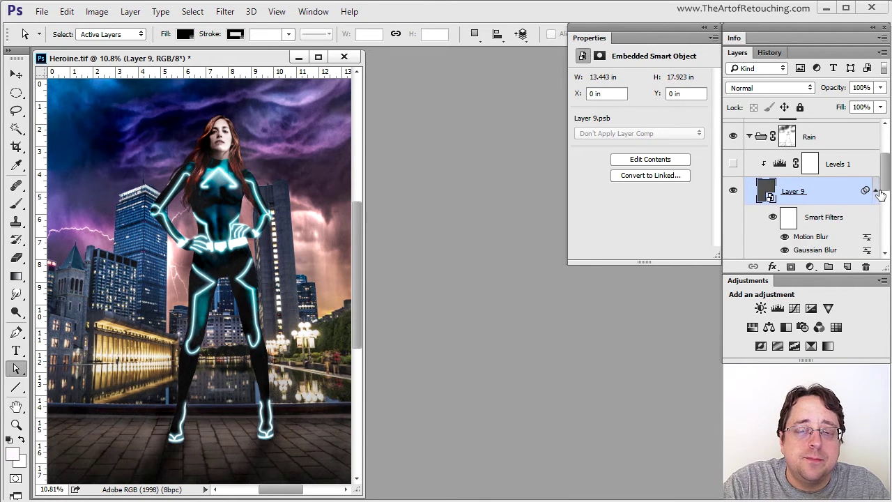
scroll(881, 192, down, 2)
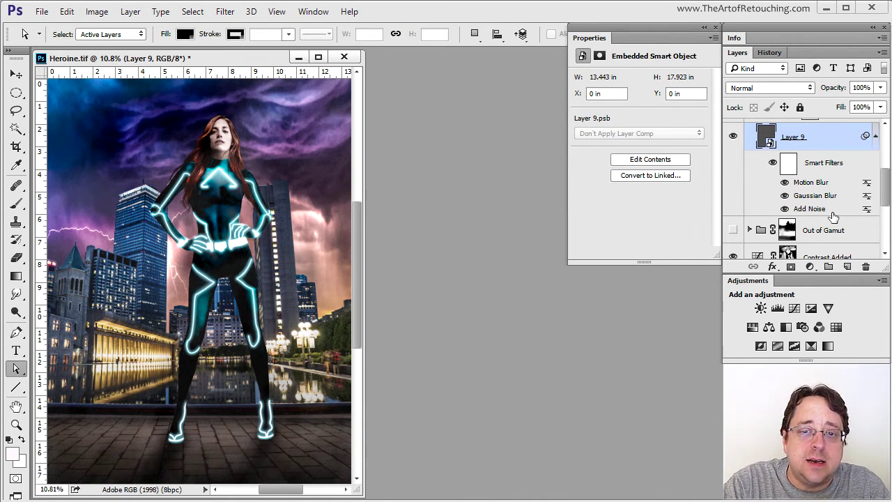
Review the settings of Layer 9's Add Noise, Gaussian Blur and Motion Blur smart filters without editing them
double_click(808, 209)
drag(675, 138, 519, 124)
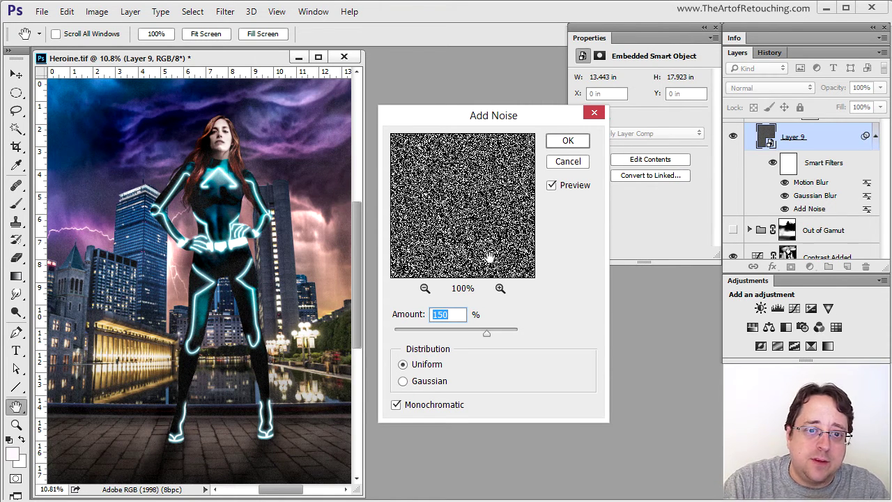
key(Return)
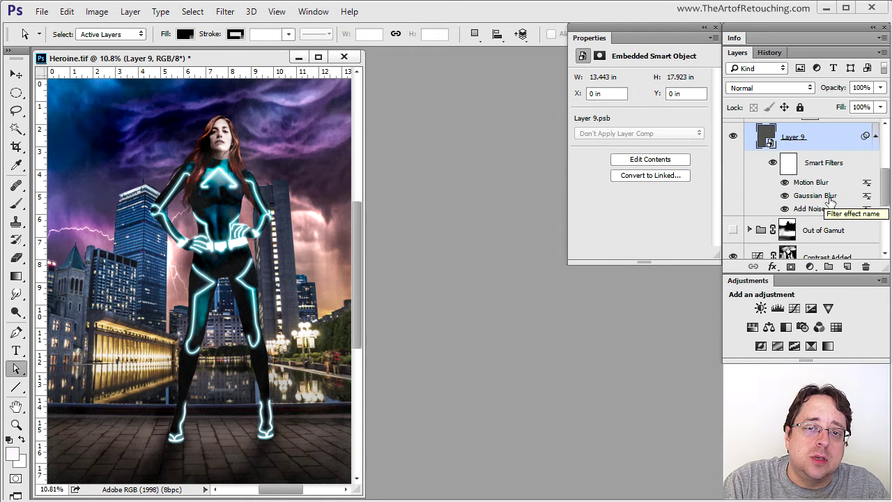
double_click(829, 198)
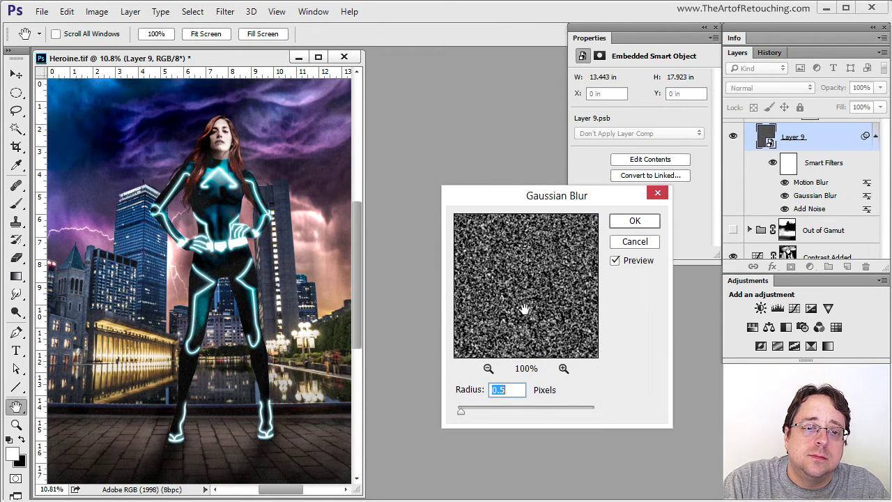
click(635, 241)
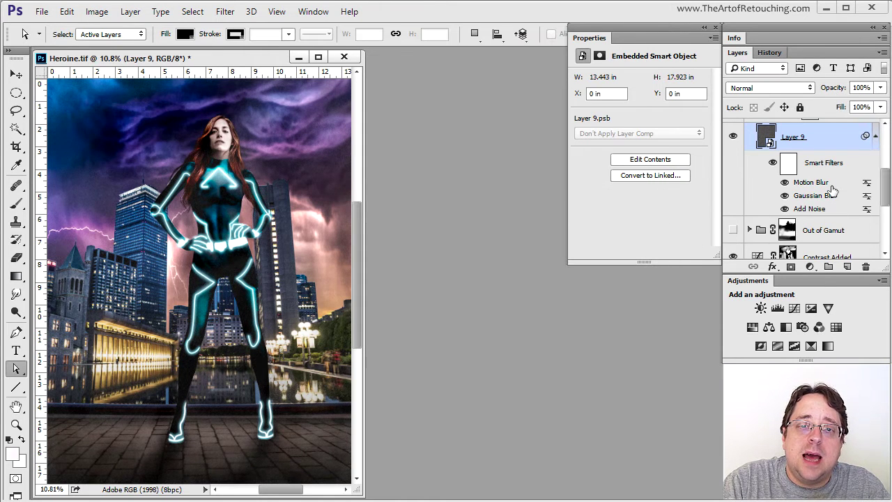
double_click(828, 184)
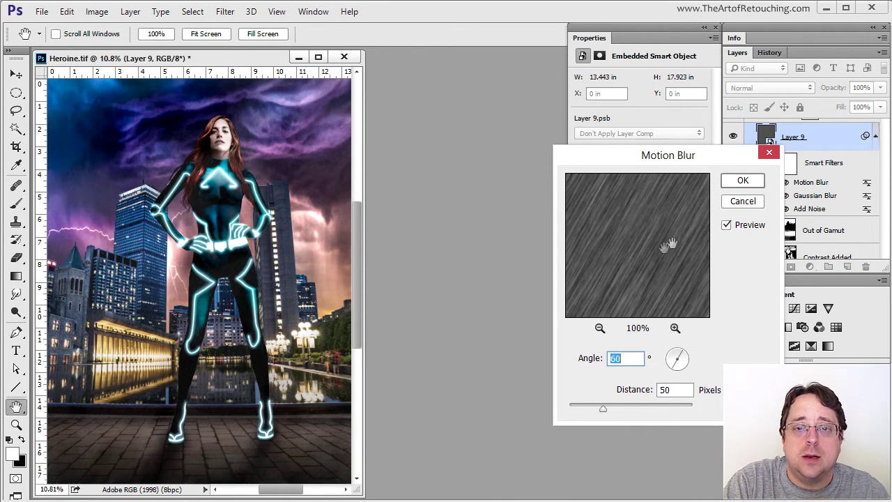
click(742, 202)
Disable the Rain group's mask, compare the heroine close up with the group hidden and shown, and re-enable the mask
drag(149, 115, 254, 159)
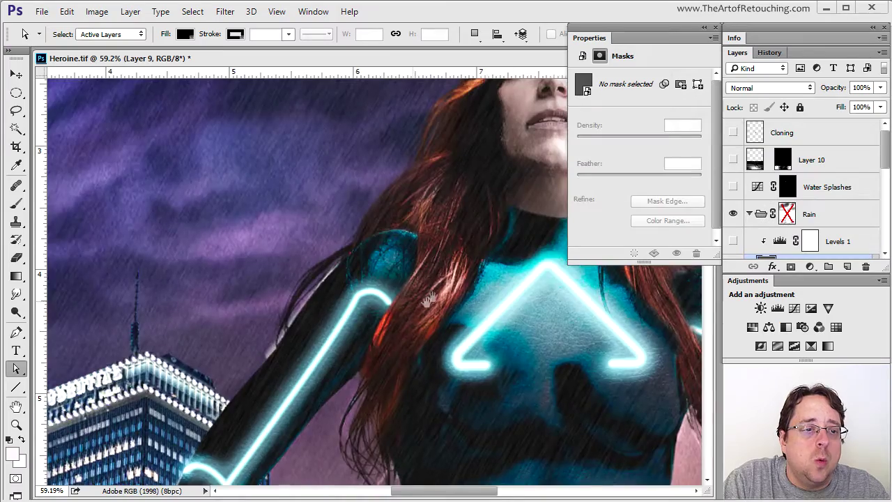
drag(402, 290, 499, 186)
drag(550, 303, 400, 312)
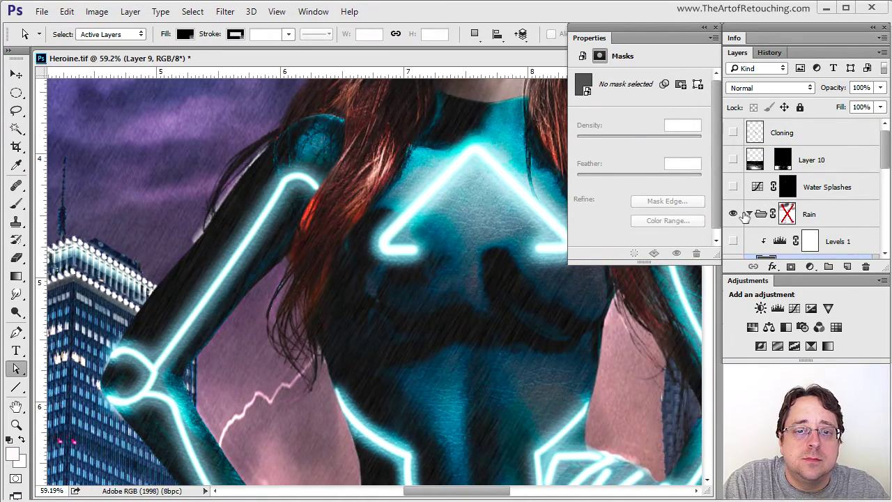
drag(495, 205, 301, 412)
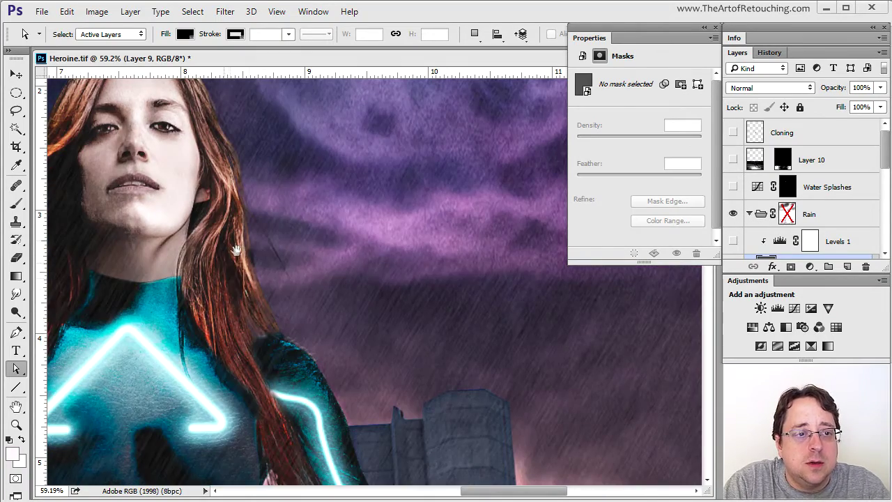
mouse_move(237, 250)
mouse_down()
mouse_move(495, 299)
mouse_move(587, 368)
mouse_up()
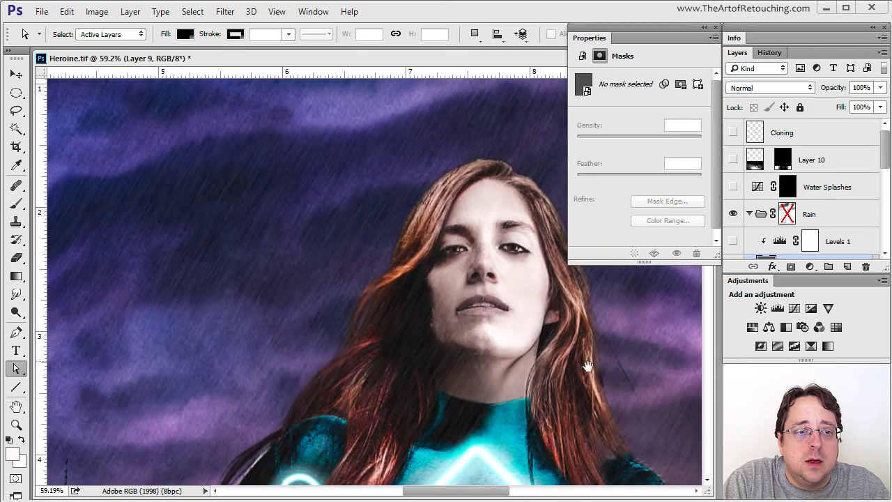
click(733, 214)
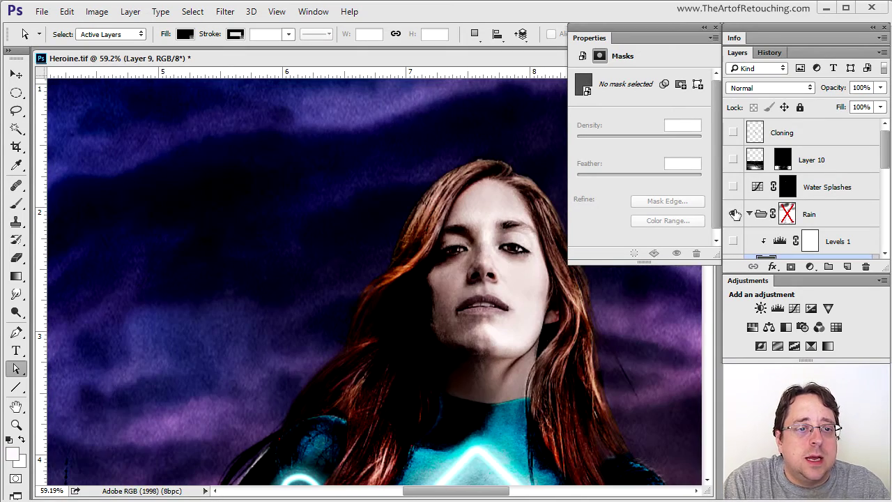
click(733, 214)
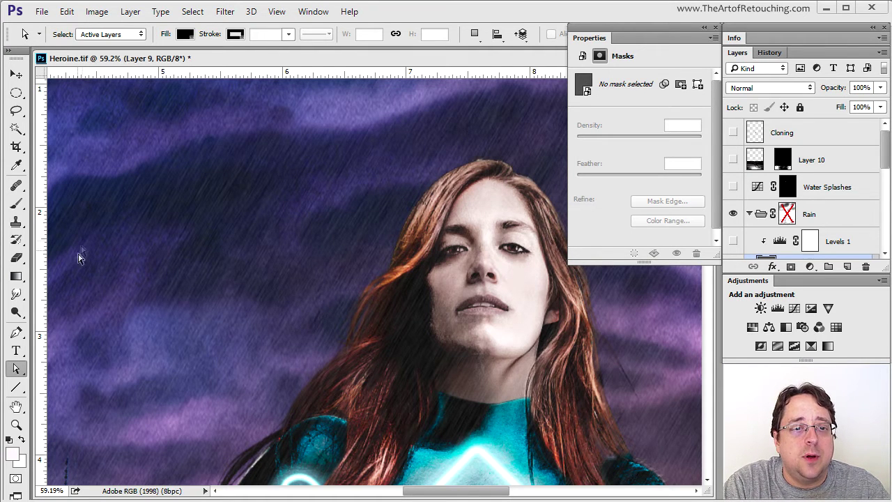
shift+click(788, 213)
drag(697, 390, 421, 448)
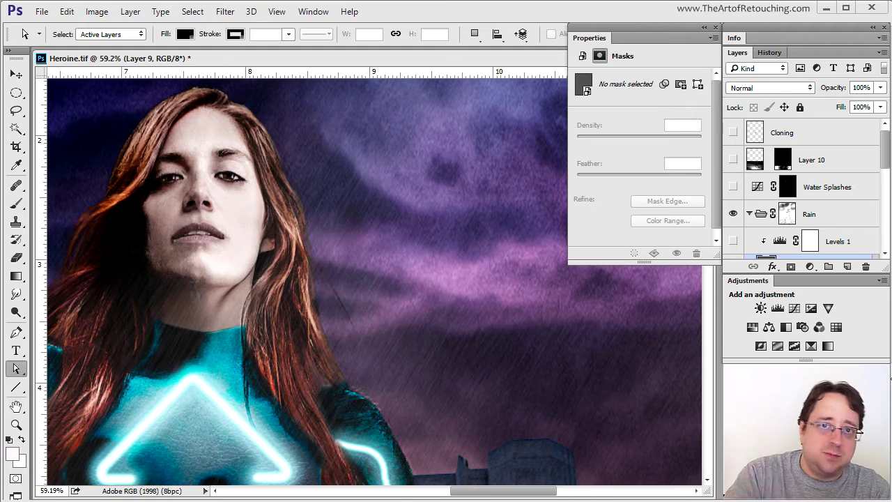
Show the Levels 1 layer clipped to Layer 9, display its Levels settings, and compare the rain with the adjustment off and on
scroll(400, 259, down, 3)
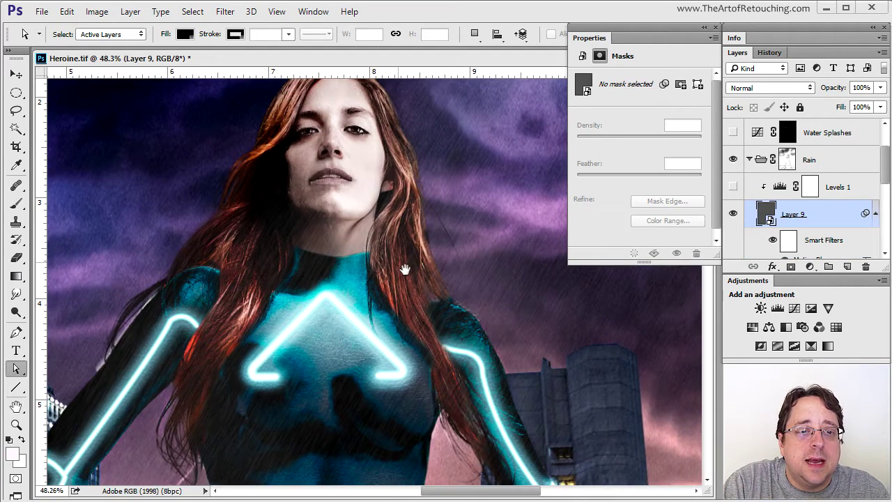
click(732, 187)
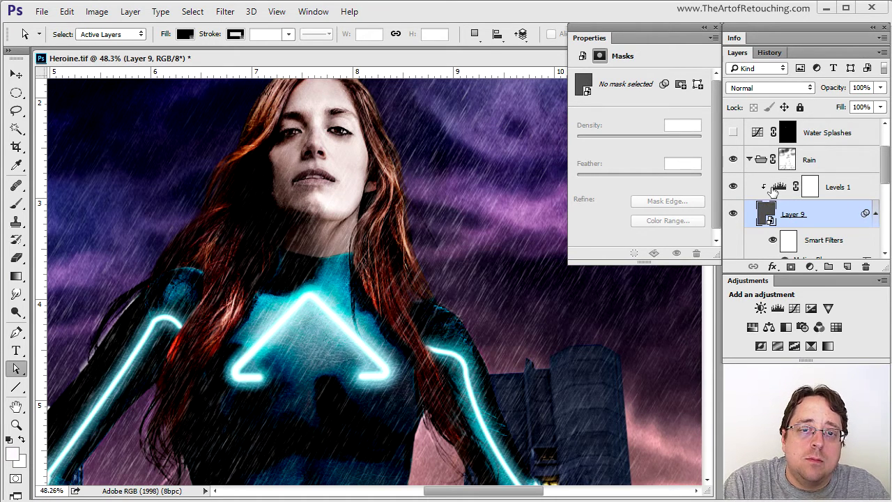
click(866, 193)
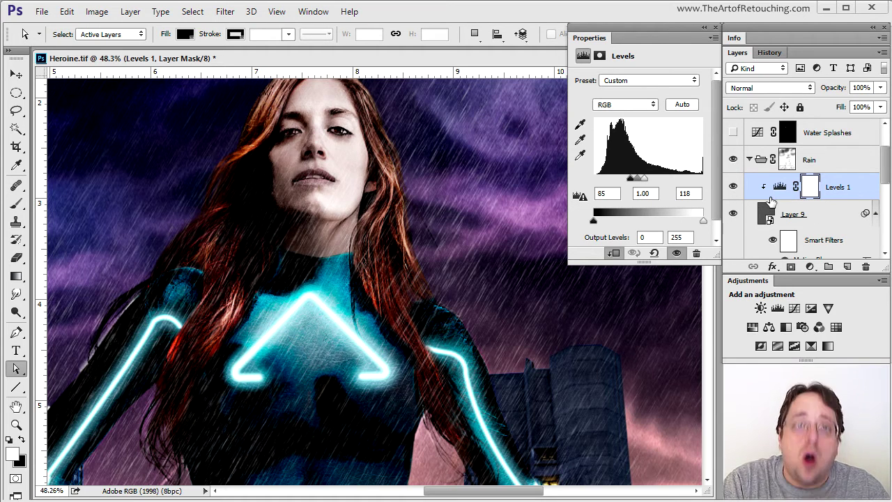
click(771, 197)
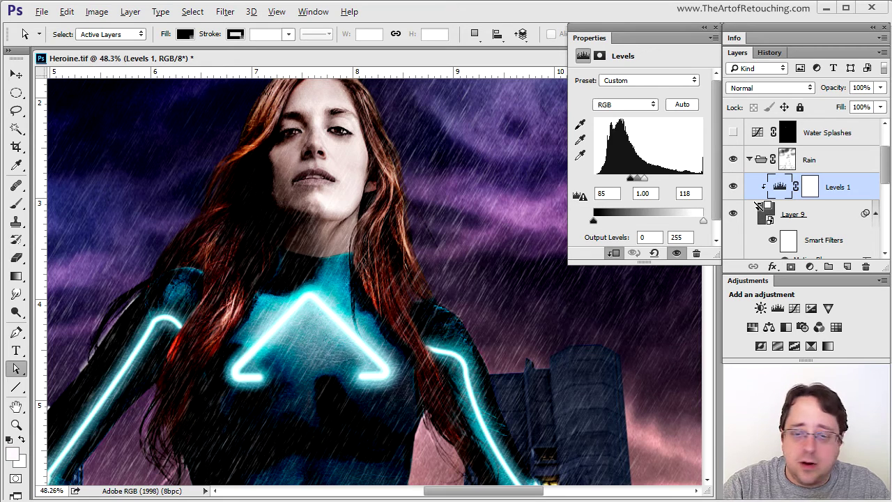
key(alt)
key(alt)
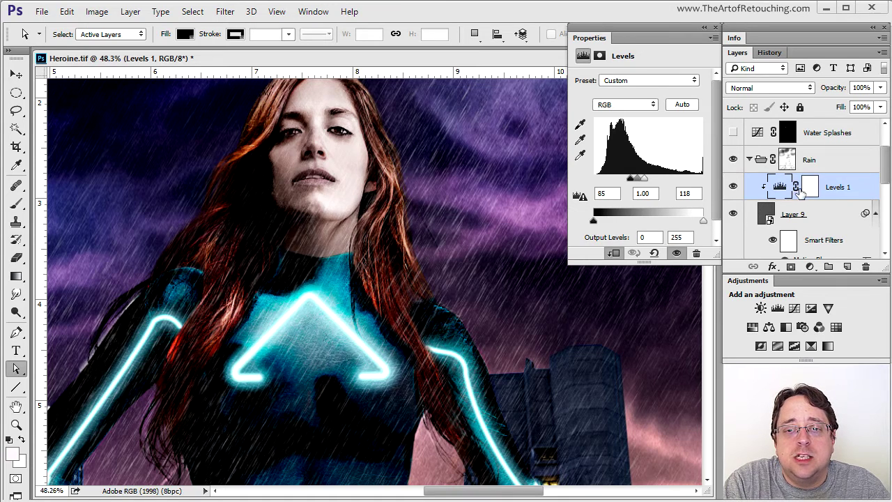
click(734, 188)
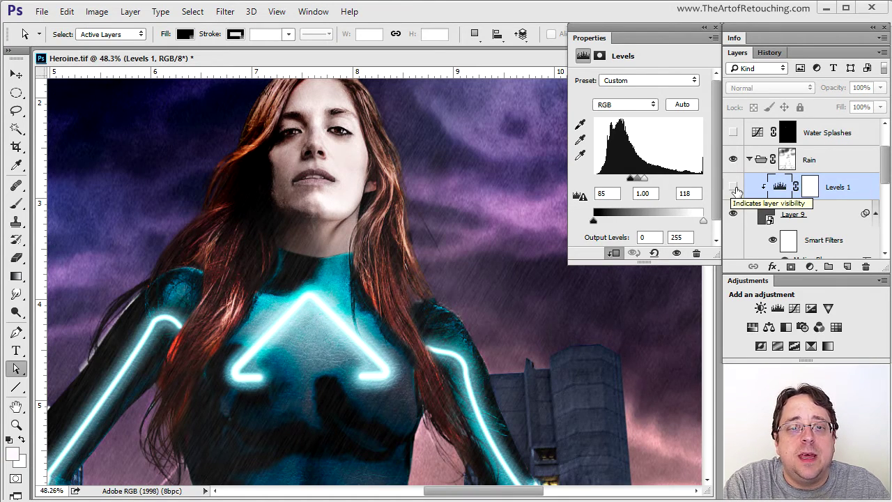
click(734, 188)
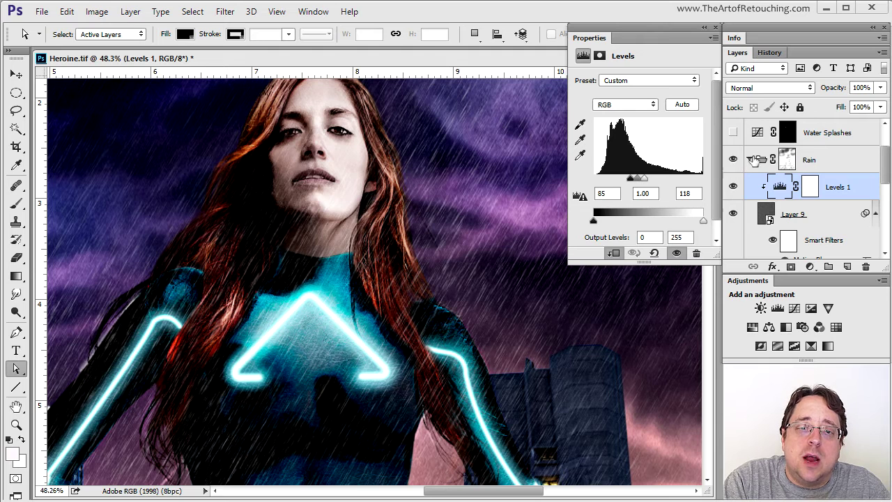
Collapse the Rain group and examine the rain over the whole image and close up on the heroine's upper body
click(751, 160)
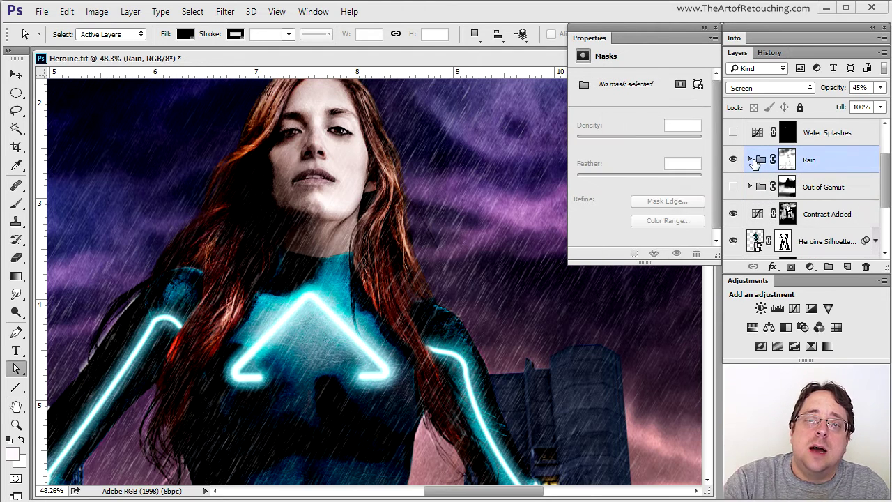
scroll(842, 203, up, 2)
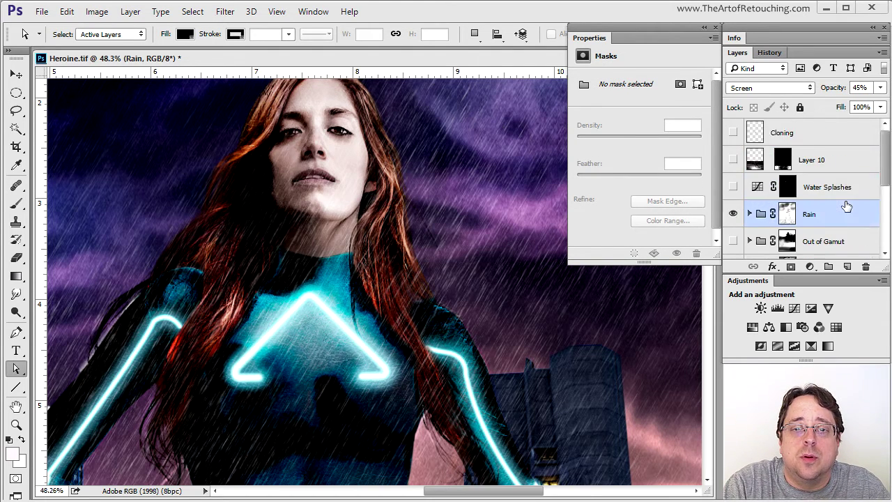
scroll(866, 163, down, 1)
key(ctrl+0)
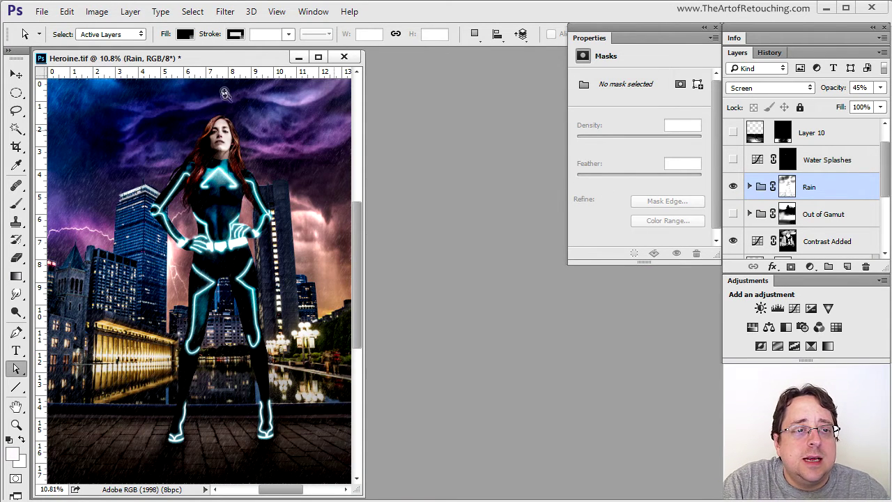
drag(159, 144, 290, 222)
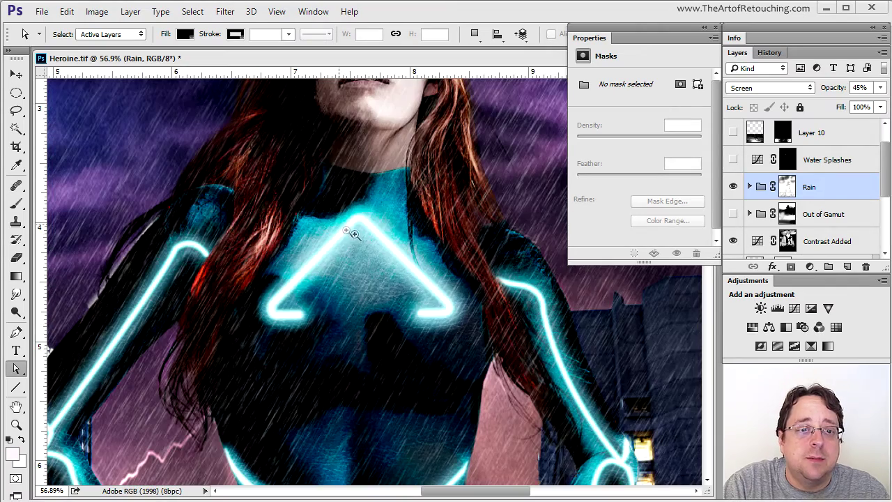
scroll(609, 276, up, 3)
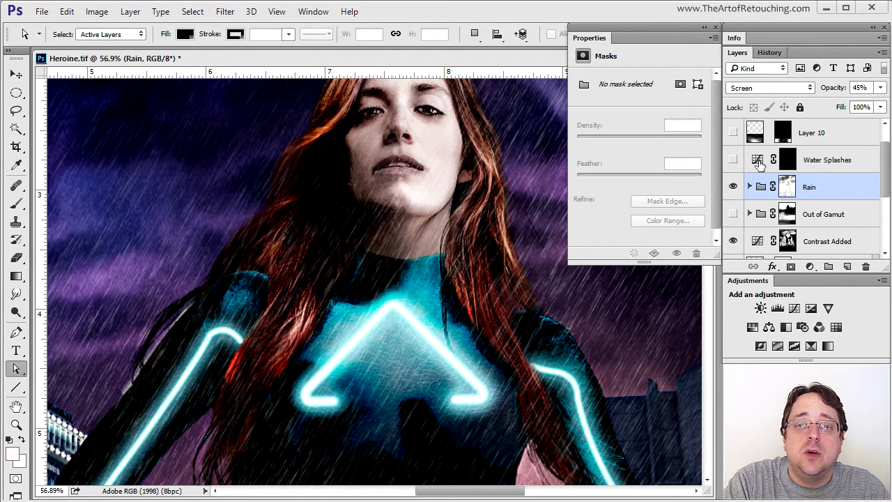
Display the Water Splashes layer's Curves settings, compare the heroine's shoulders with the layer on and off, and leave it shown
click(759, 162)
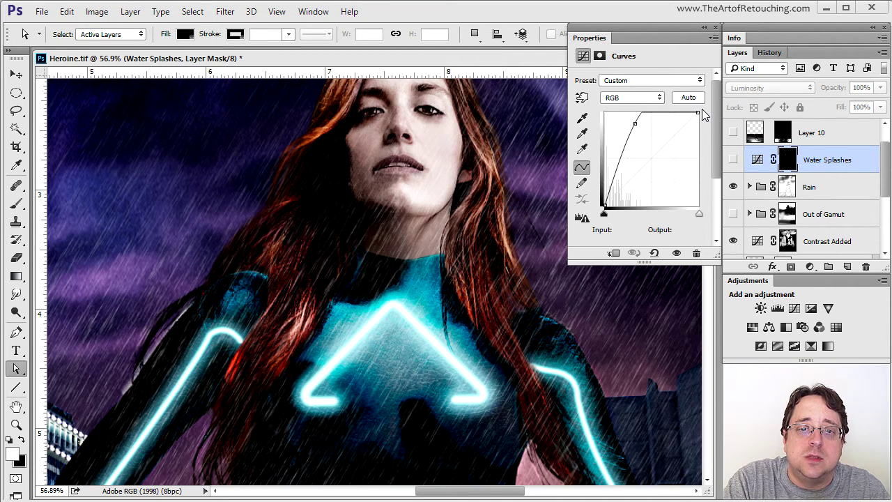
click(733, 160)
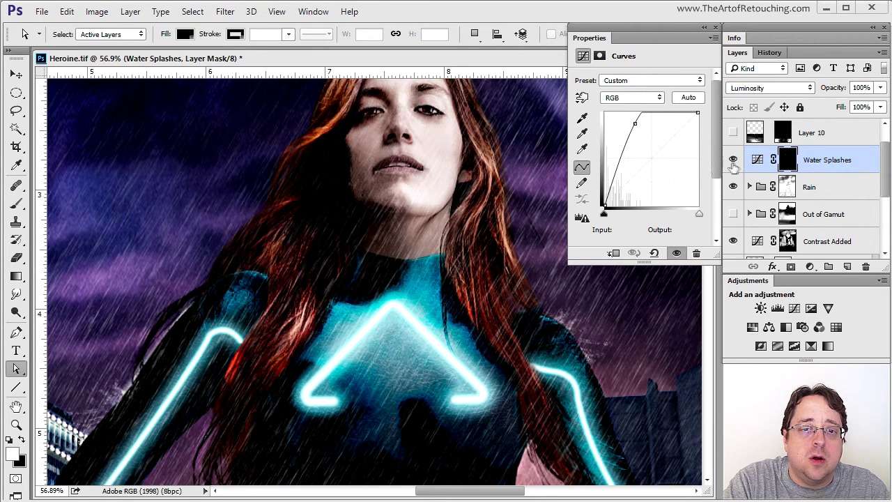
click(735, 163)
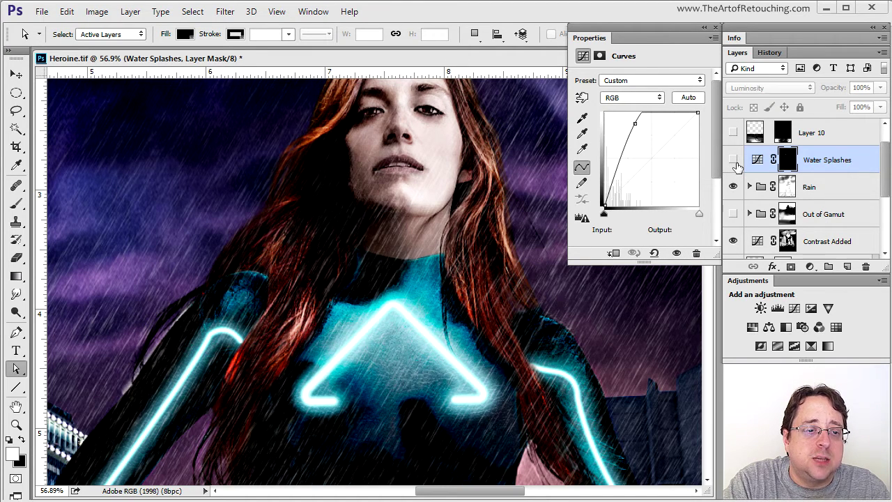
click(736, 165)
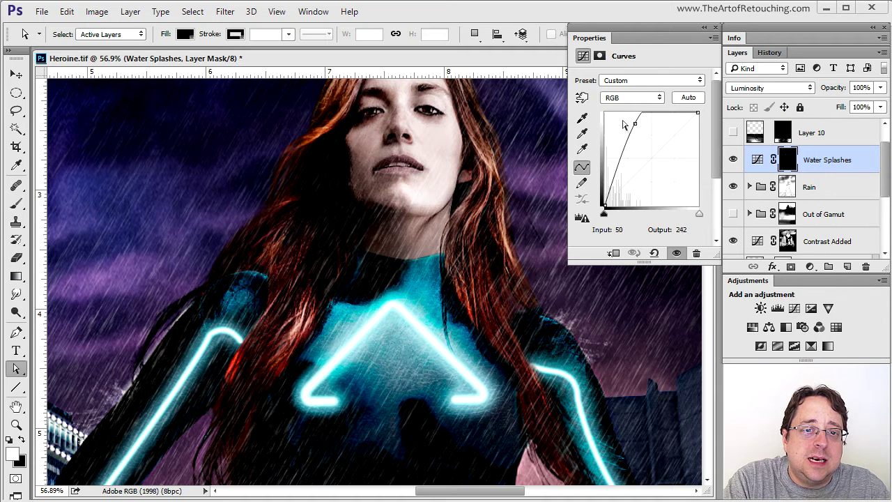
Try a steeper Water Splashes curve with its upper point at input 11, output 228, and restore the previous curve shape
drag(634, 124, 616, 131)
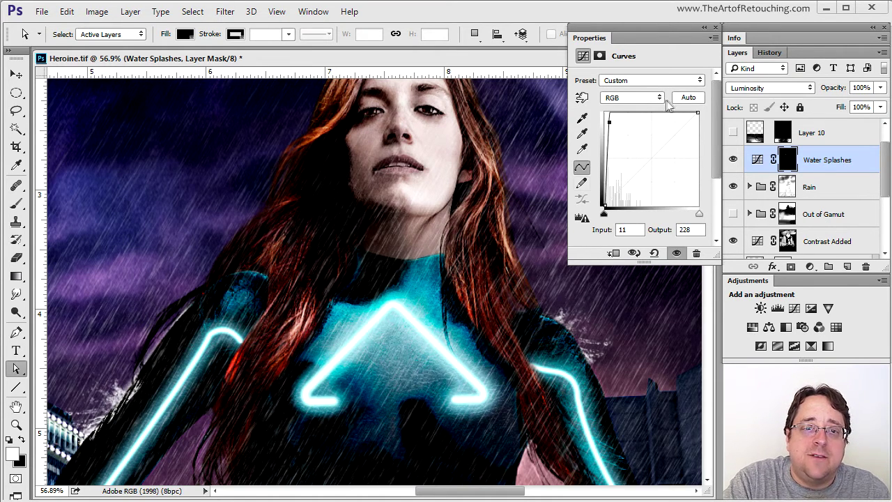
drag(609, 122, 634, 123)
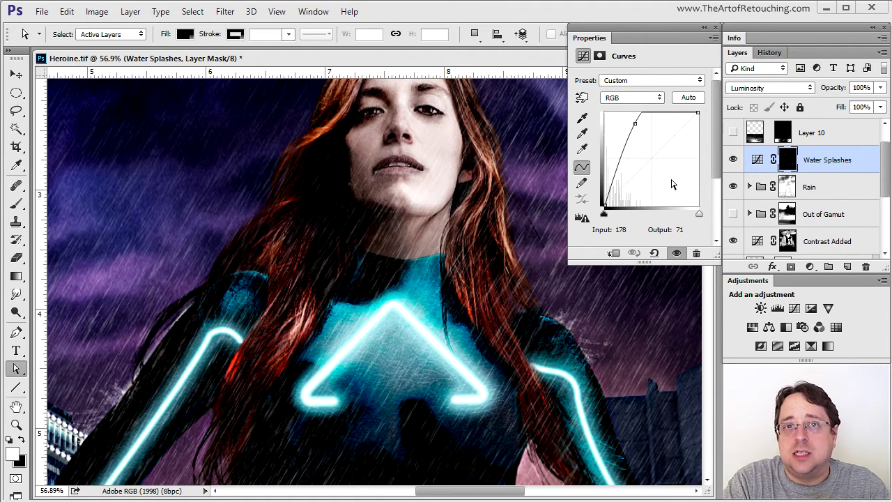
Activate the Brush tool and load the Water Splash.abr brush set into the brush presets
key(b)
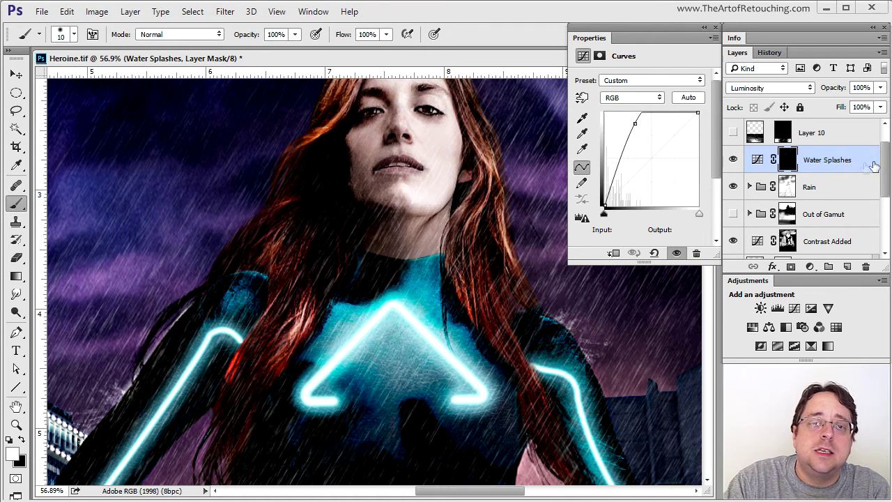
click(74, 35)
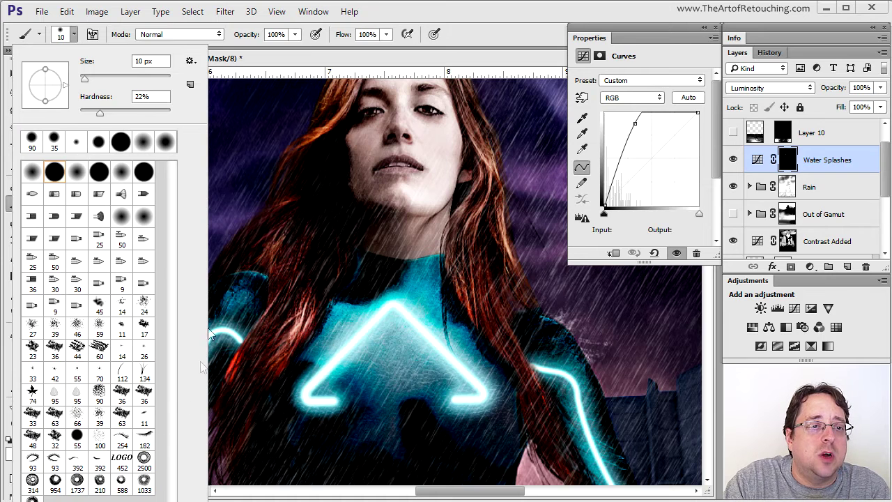
click(189, 62)
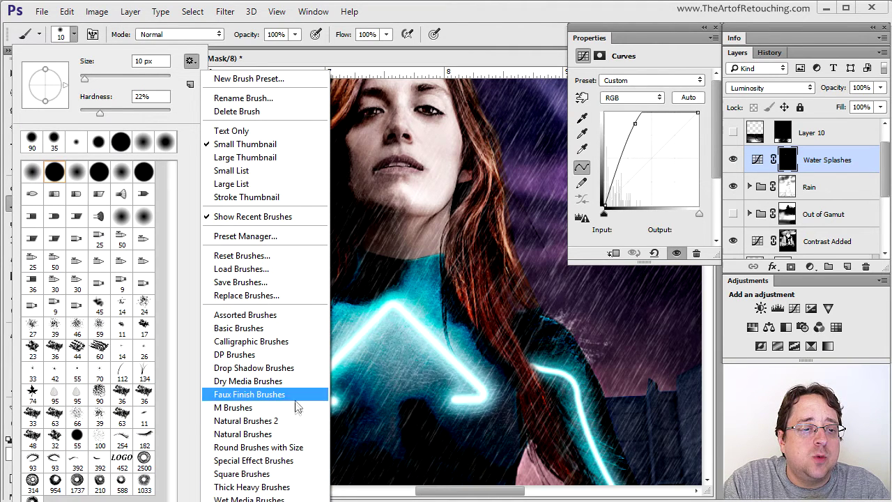
click(240, 269)
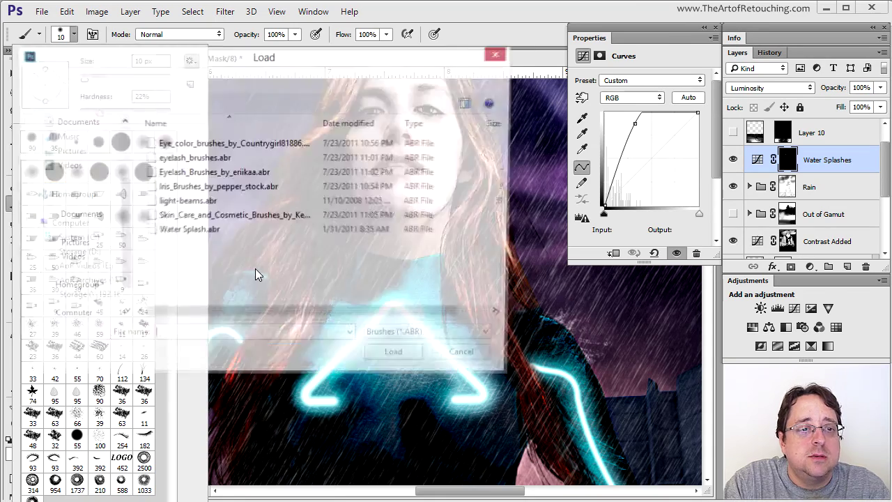
click(206, 232)
click(413, 359)
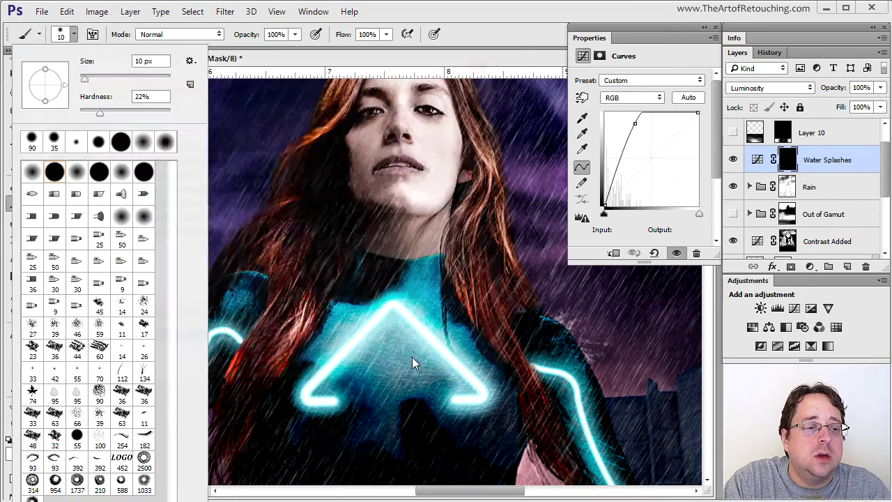
Choose the 675 px water splash brush and preview its shape over the heroine
scroll(122, 383, down, 3)
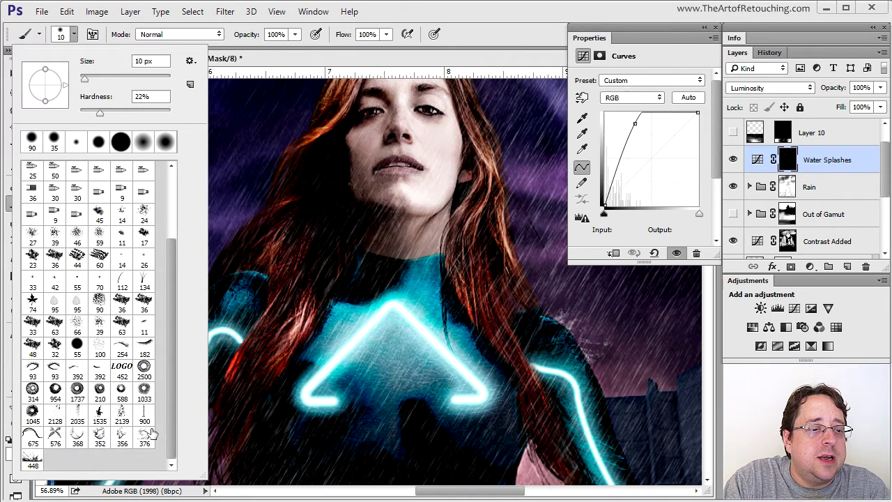
click(33, 438)
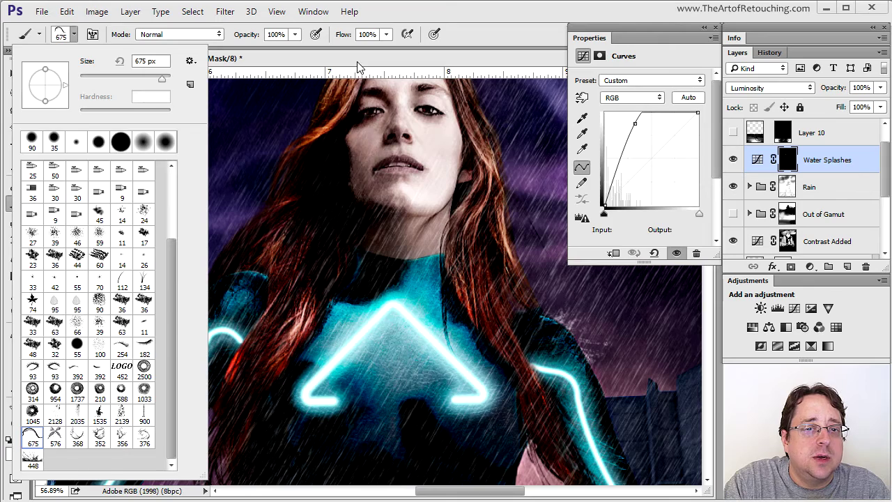
key(Return)
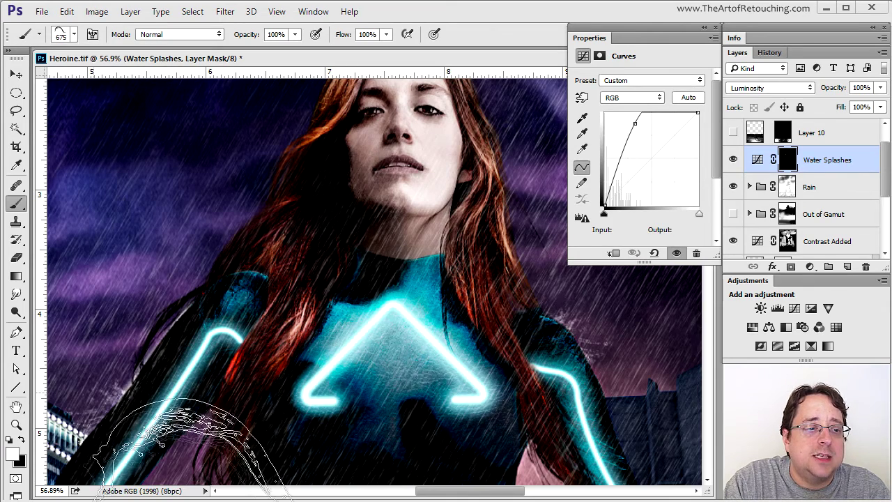
click(210, 233)
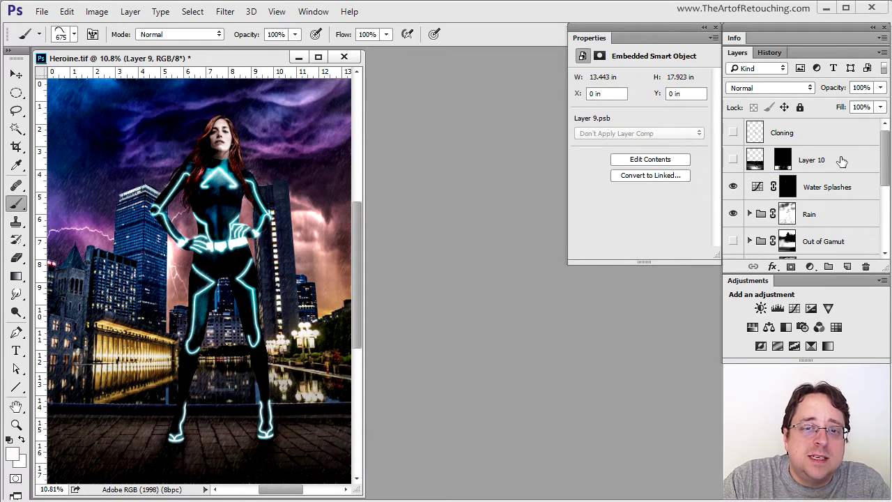
Show Layer 10 with its mask disabled, in Normal blend mode at 100% opacity
click(841, 161)
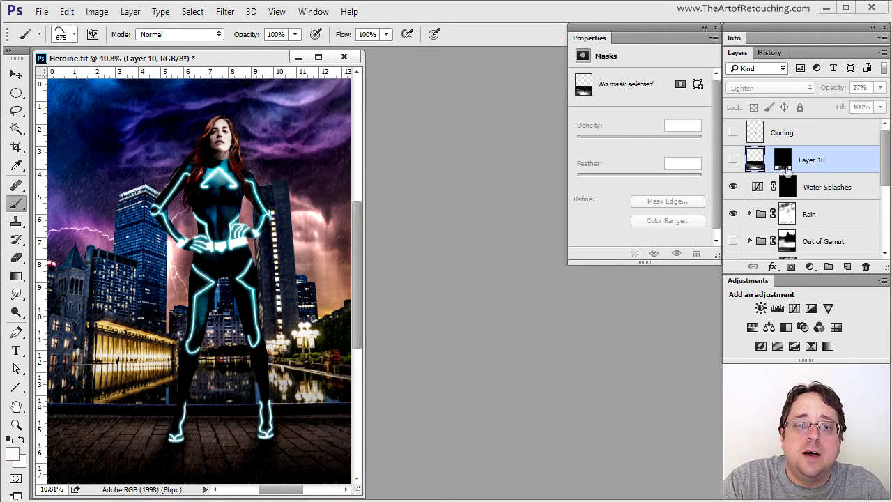
shift+click(783, 160)
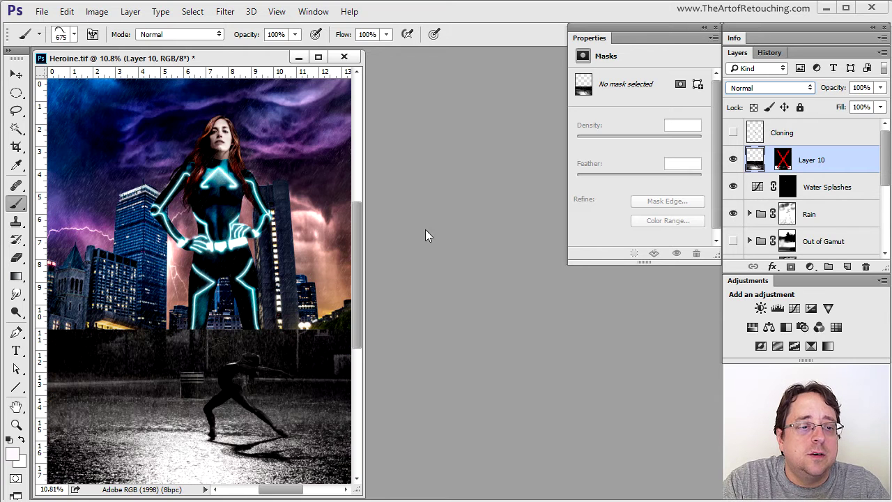
click(795, 88)
click(862, 118)
key(Return)
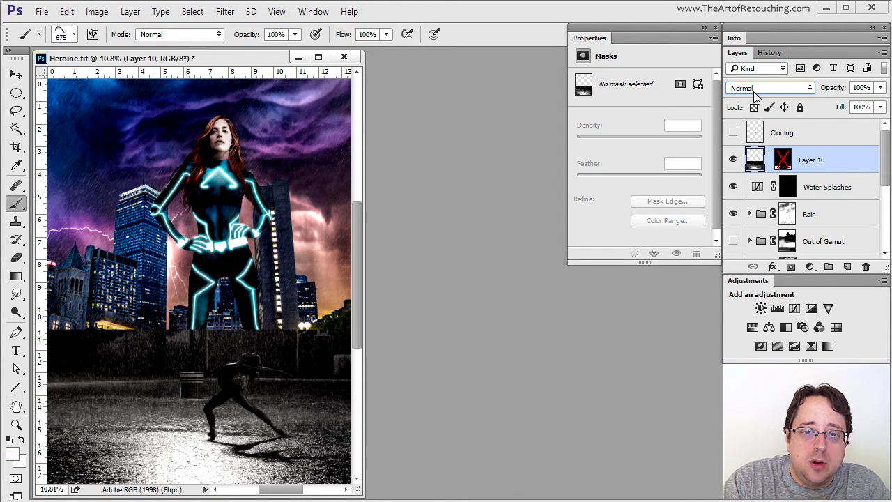
Set Layer 10's blend mode to Lighten and its opacity to 27%, and re-enable its mask
click(772, 88)
click(772, 87)
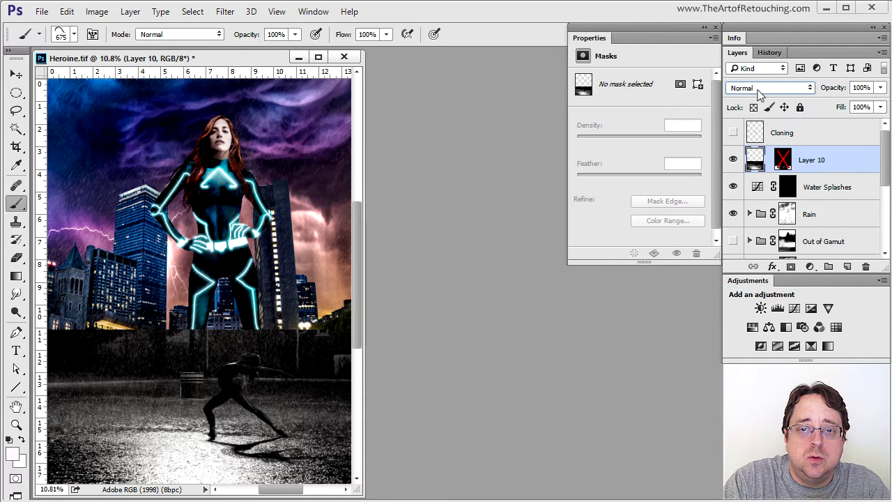
click(758, 90)
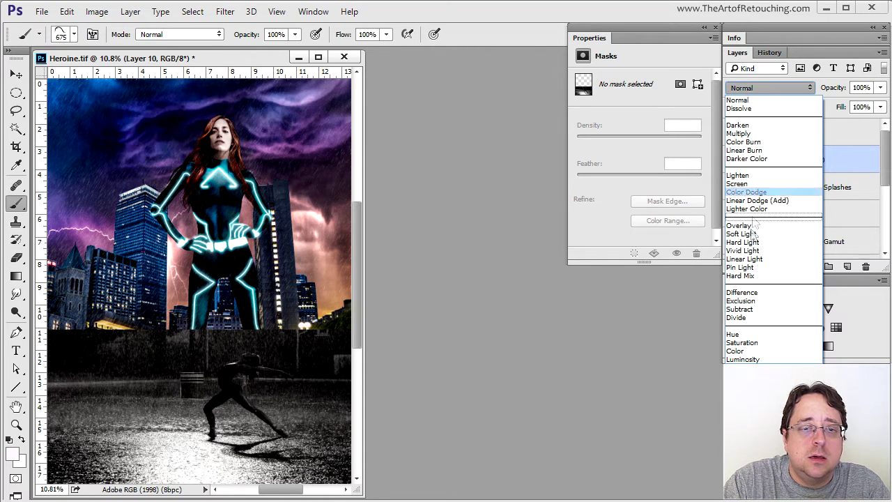
click(758, 177)
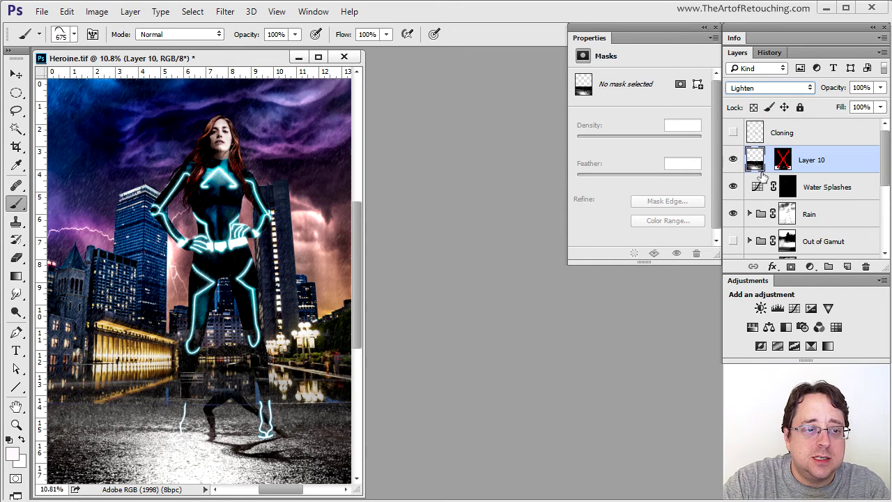
click(825, 90)
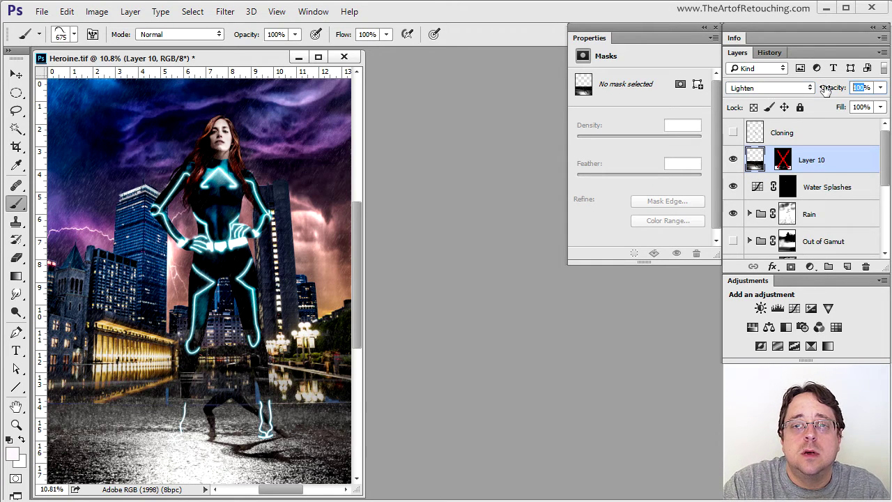
text(27)
key(Return)
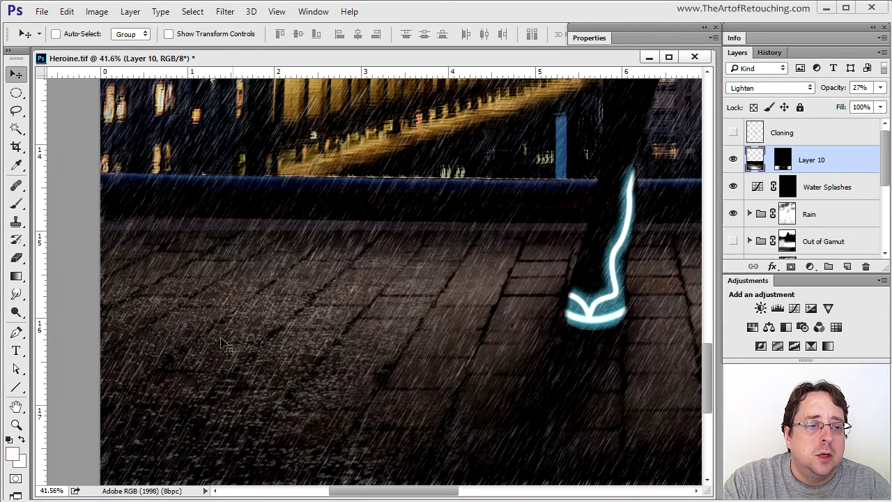
Compare the wet ground around both of the heroine's feet with Layer 10 off and on, and leave it shown
click(738, 160)
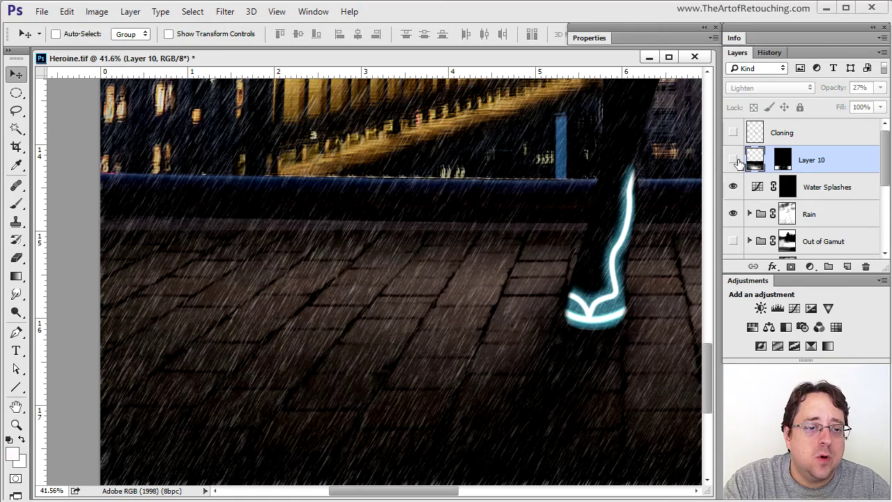
click(733, 160)
drag(629, 324, 497, 279)
click(737, 162)
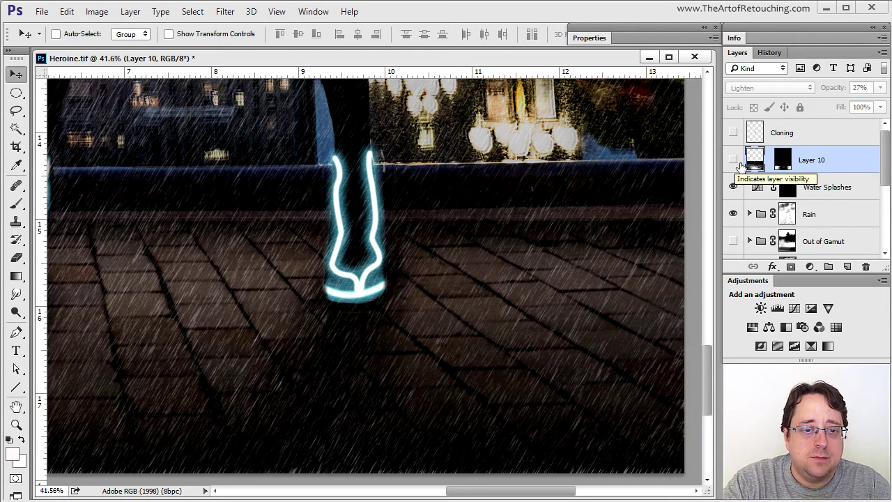
click(735, 160)
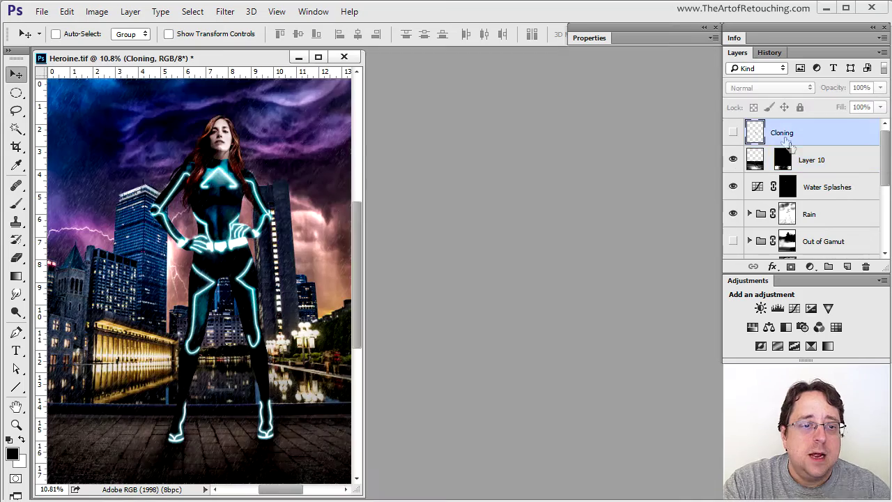
Show the Cloning layer, check its retouching of the building between the heroine's legs, and return to the whole image
key(ctrl)
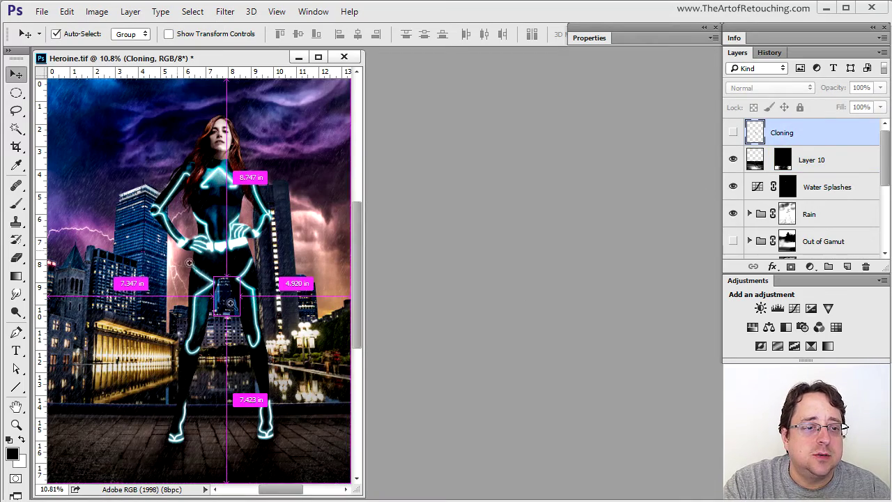
drag(182, 256, 363, 299)
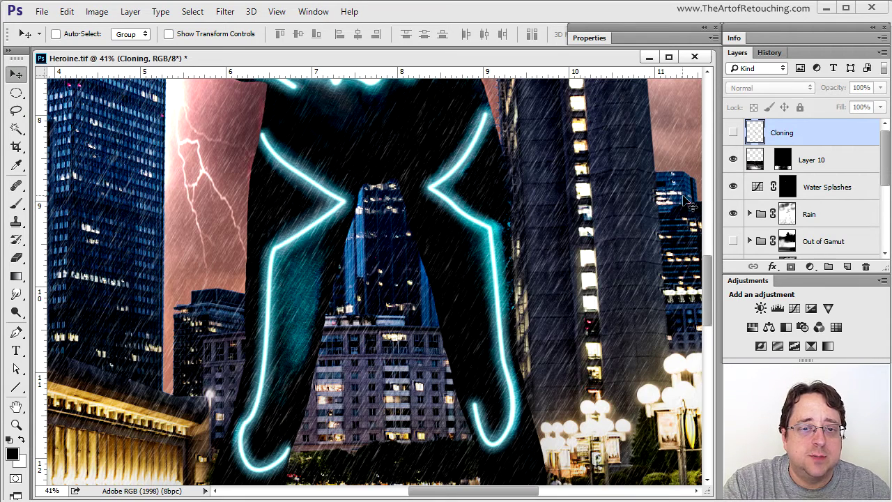
click(733, 132)
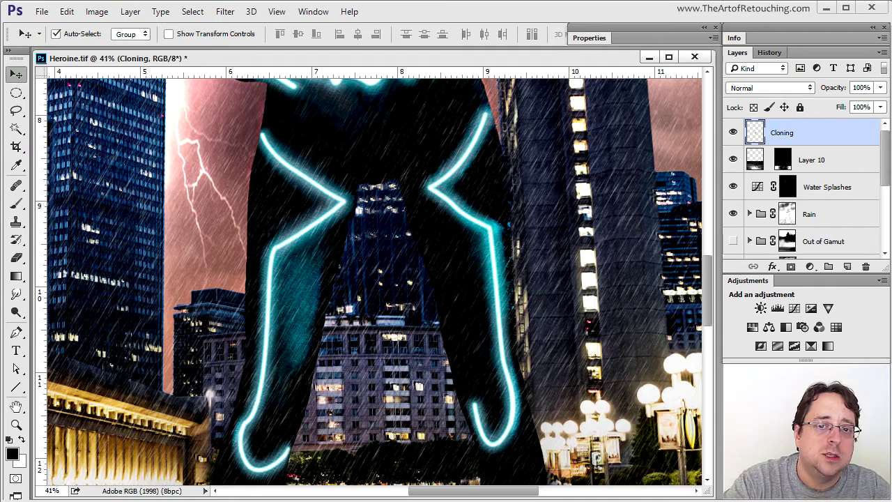
key(ctrl+0)
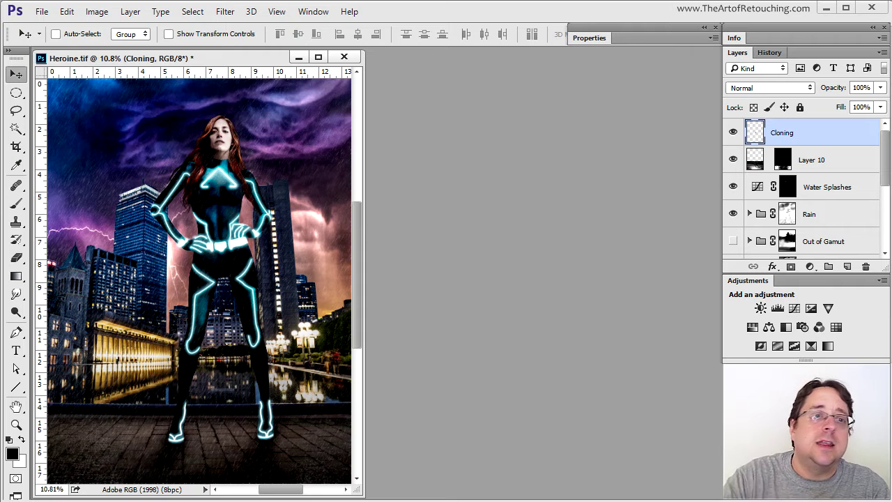
Compare the whole image's colors with the CMYK Proof Colors preview on and off, leaving it off
click(223, 14)
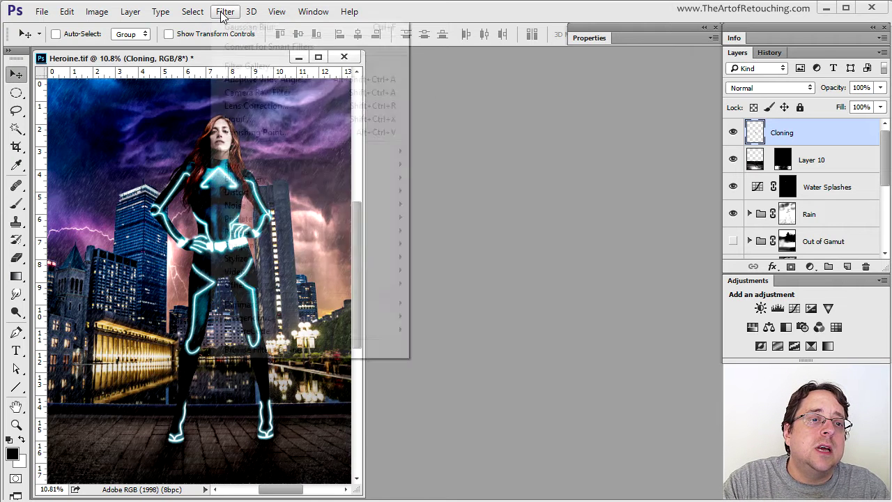
mouse_move(277, 15)
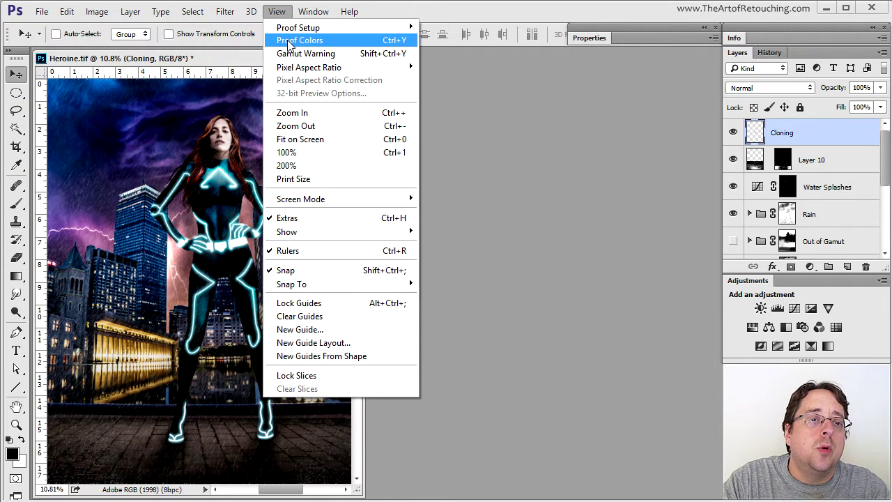
click(278, 40)
key(ctrl+y)
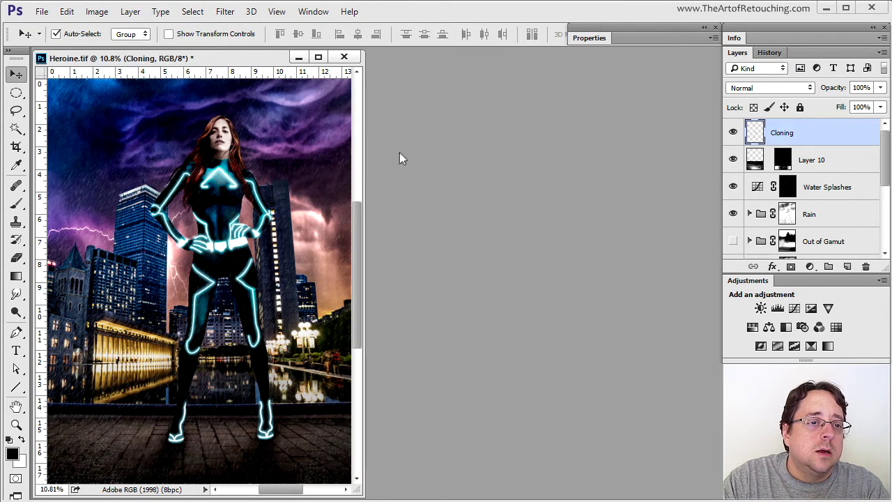
key(ctrl+y)
key(ctrl+y)
key(ctrl+y)
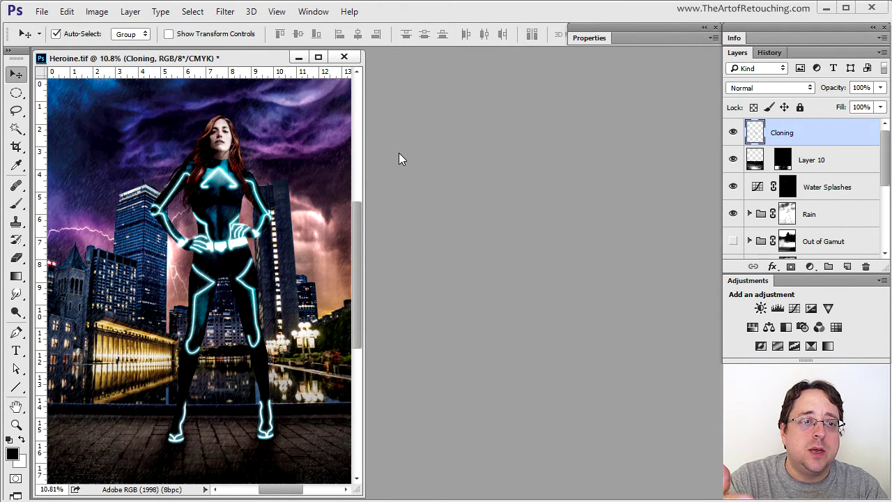
key(ctrl+y)
key(ctrl+y)
key(ctrl+y)
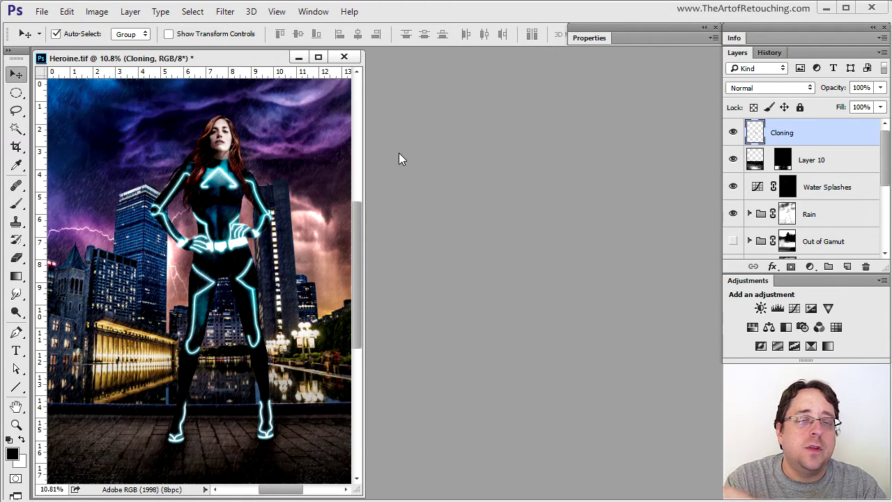
key(ctrl+y)
key(ctrl+y)
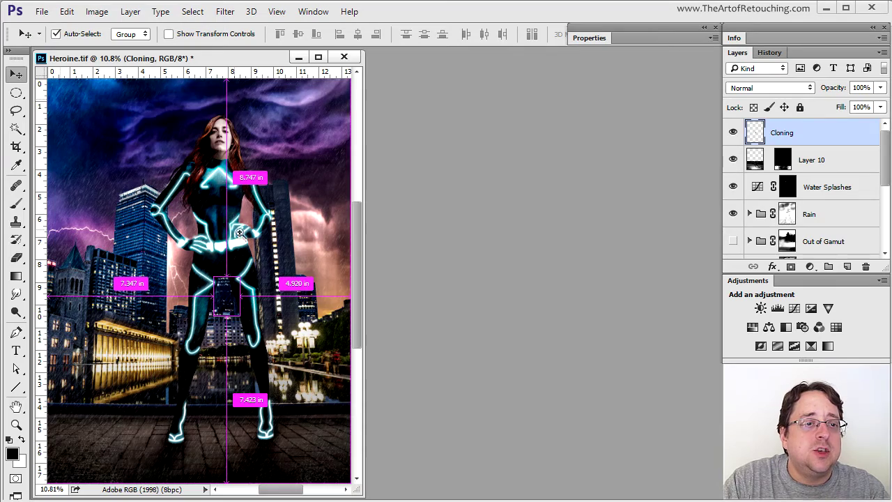
Compare the blue and purple sky beside the heroine close up with Proof Colors on and off
drag(81, 120, 129, 82)
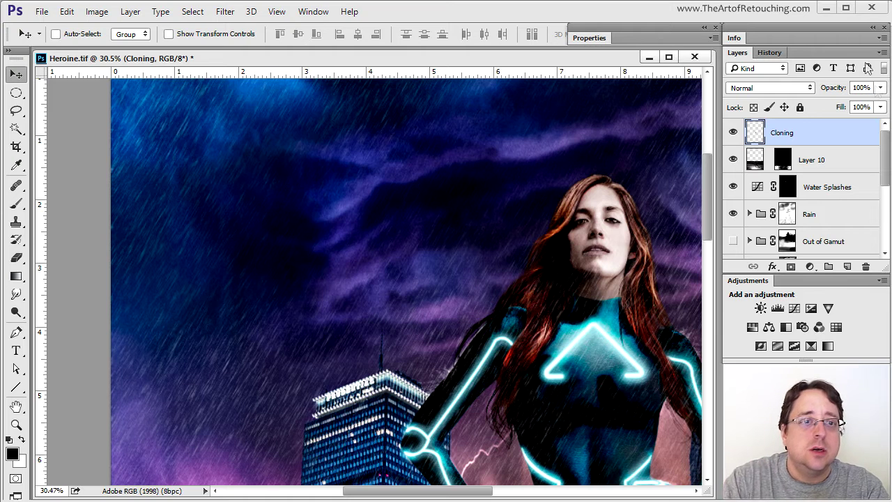
click(277, 12)
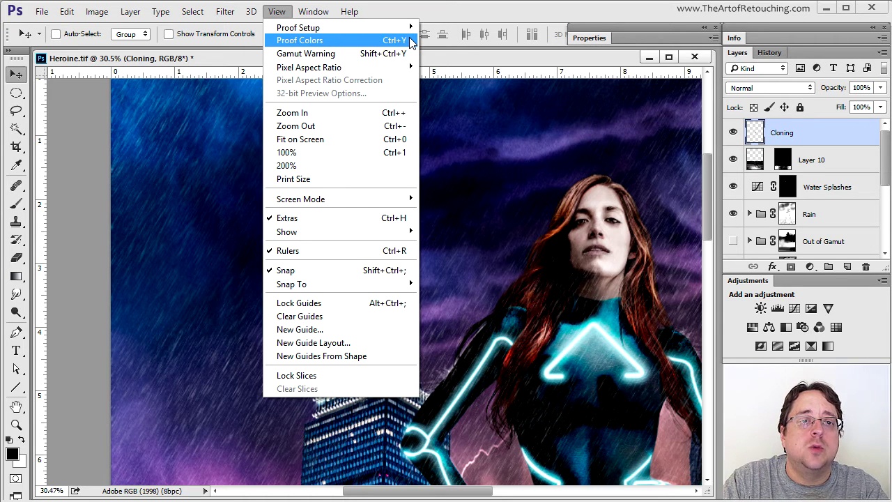
click(554, 12)
key(ctrl+y)
key(ctrl+y)
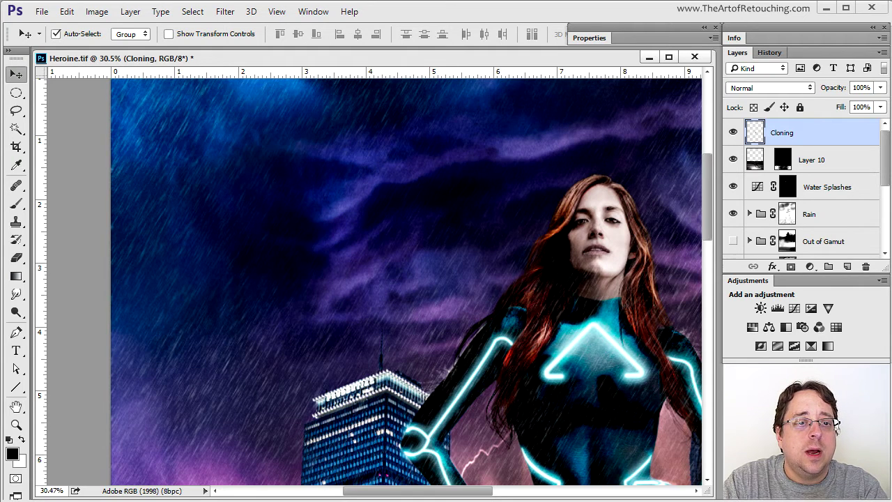
Recheck the upper sky and costume colors with the CMYK Proof Colors preview off and on, leaving it on
key(ctrl+y)
key(ctrl+y)
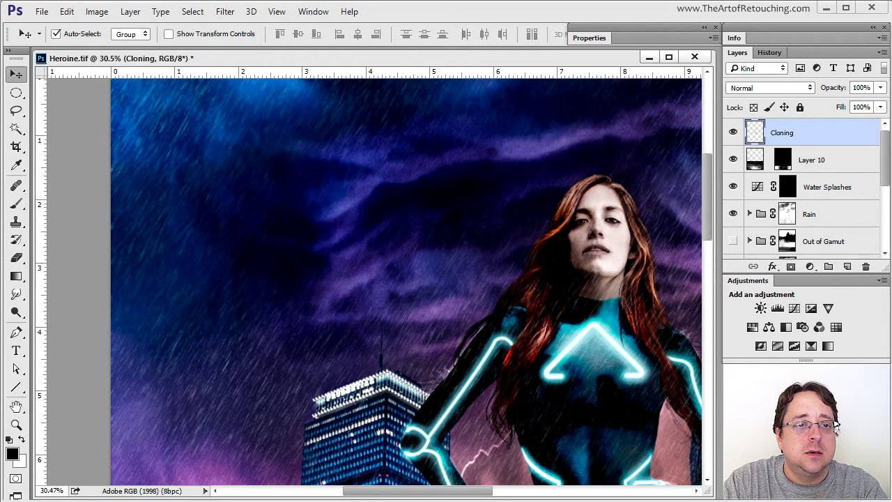
key(ctrl+y)
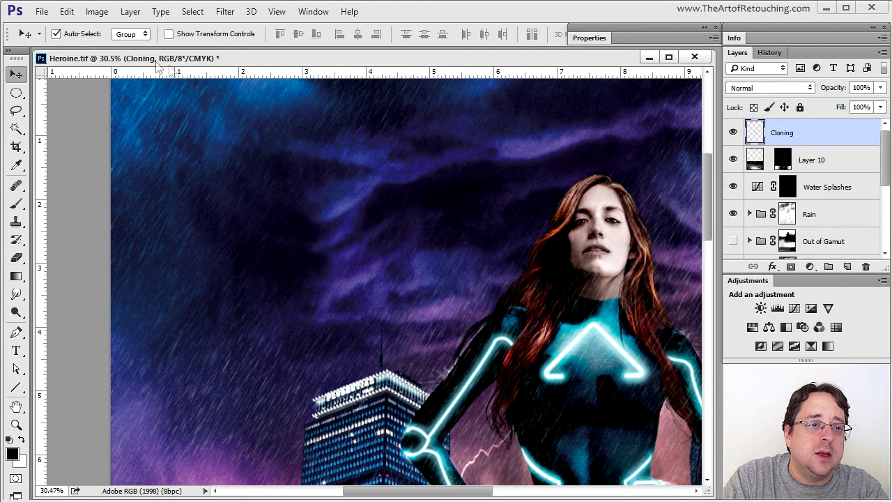
key(ctrl+y)
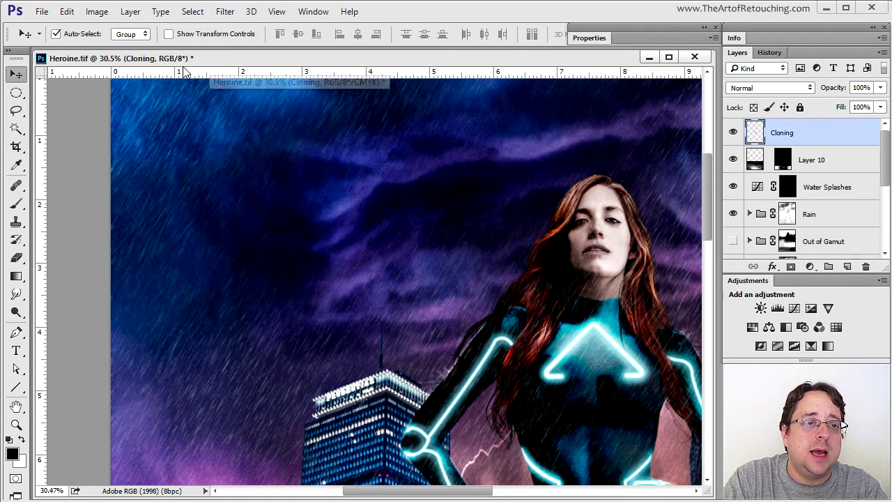
key(ctrl+y)
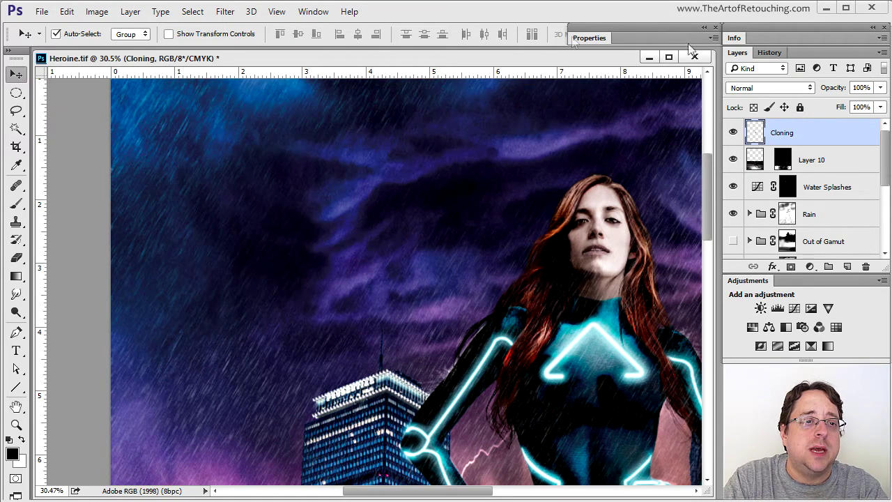
key(ctrl+y)
key(ctrl+y)
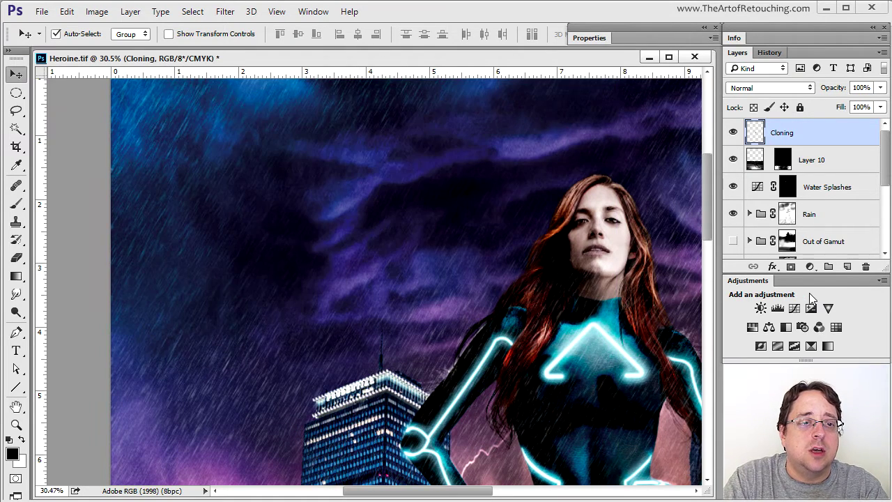
key(ctrl+y)
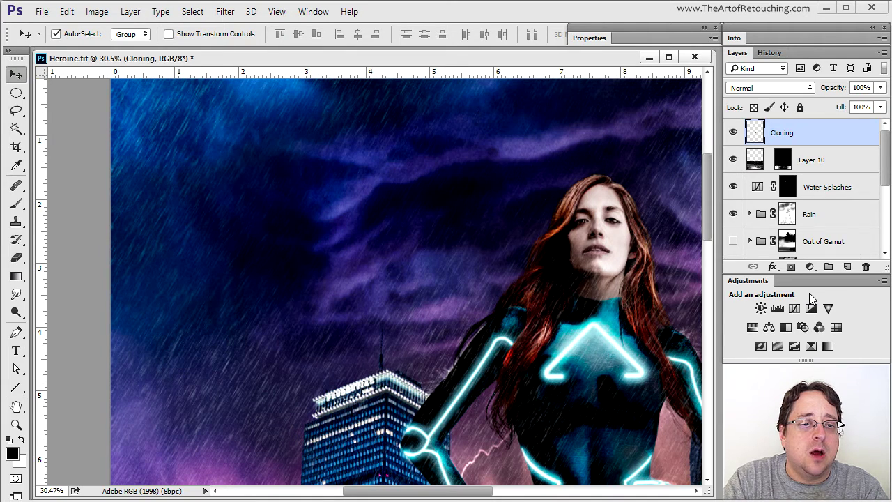
key(ctrl+y)
key(ctrl)
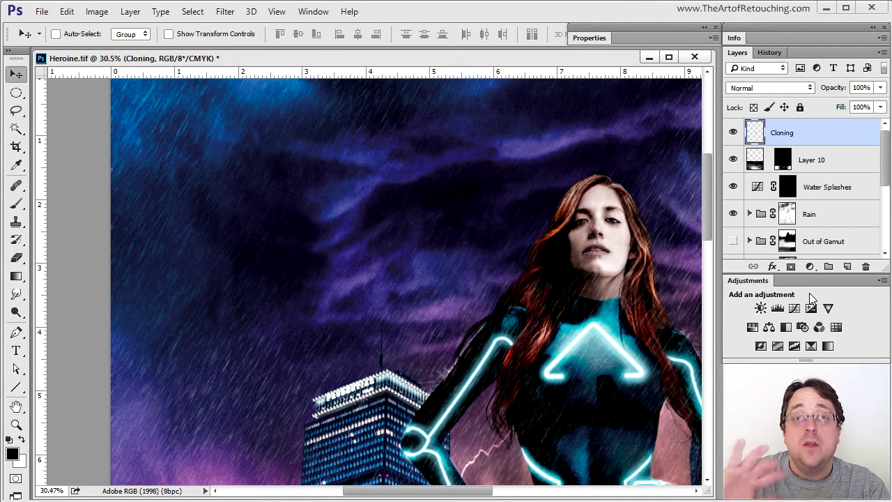
Show the expanded Out of Gamut group and compare the image with its Black & White 1 tint off and on, leaving it shown
click(864, 244)
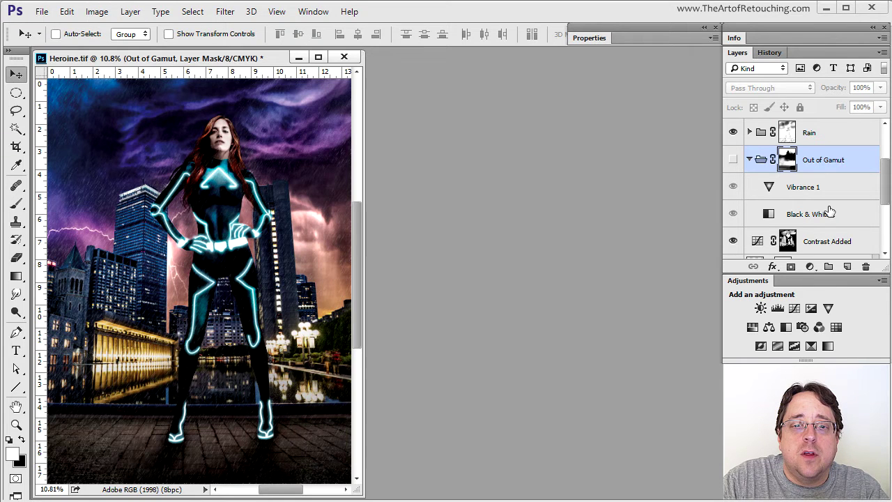
click(599, 37)
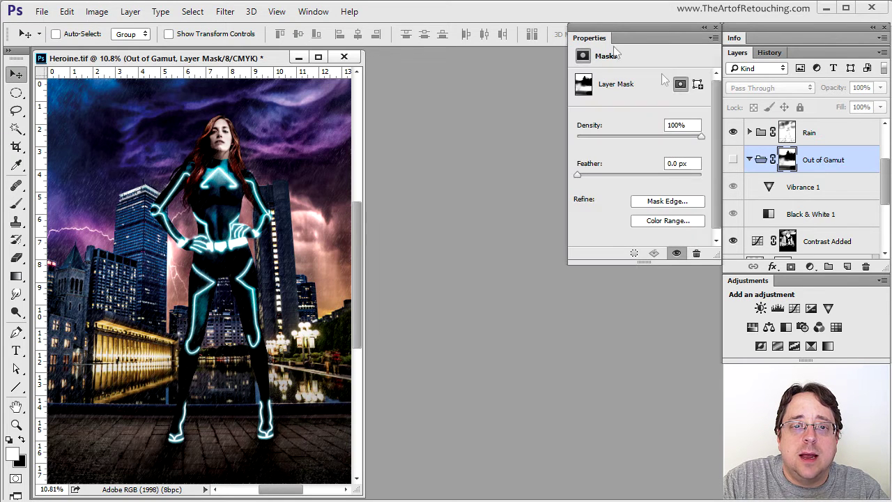
click(742, 215)
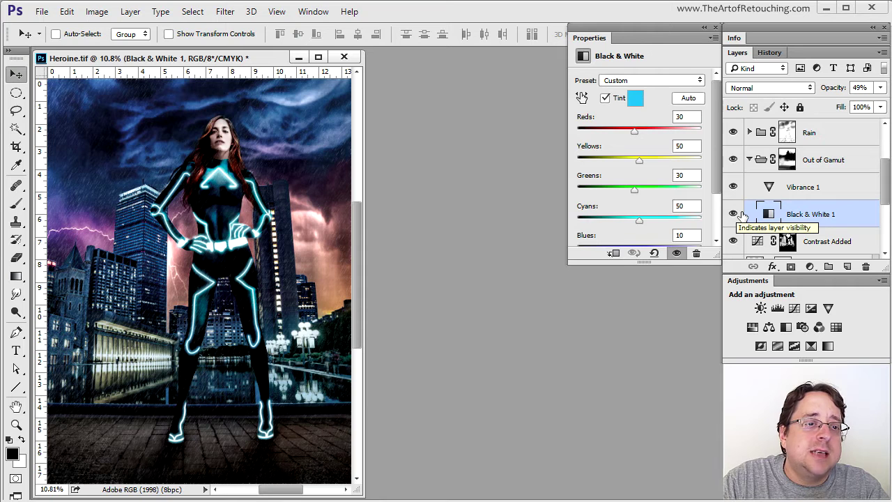
click(740, 214)
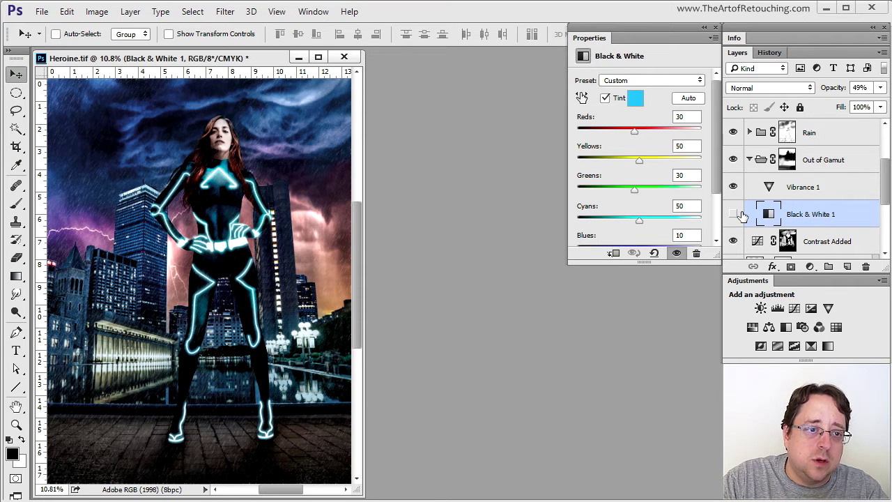
click(741, 215)
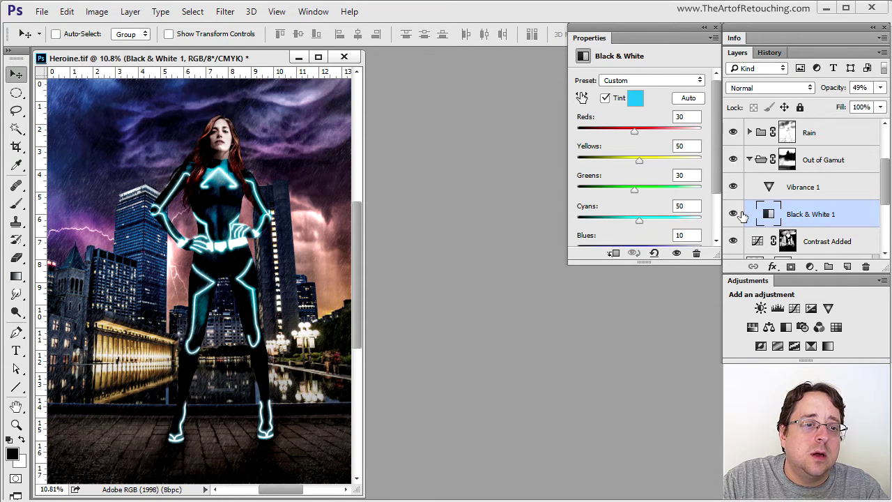
click(733, 214)
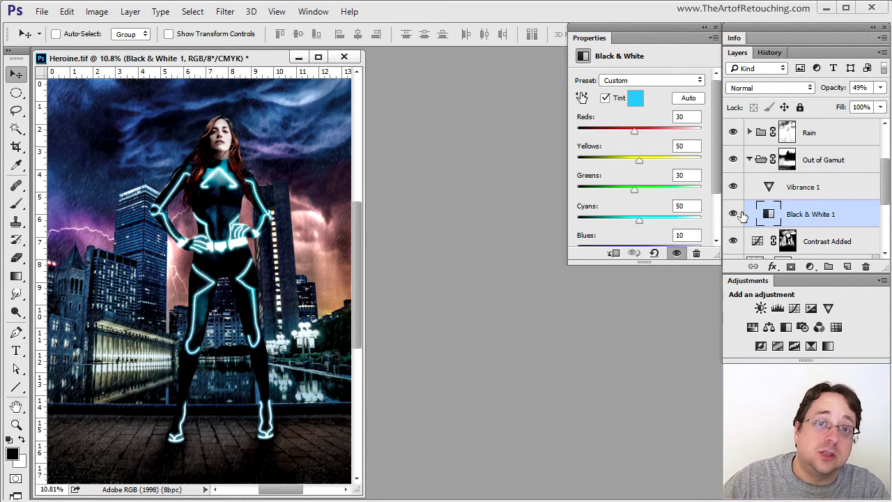
Check the Vibrance 1 adjustment's settings and compare the image with it off and on, leaving it shown
click(733, 186)
click(801, 189)
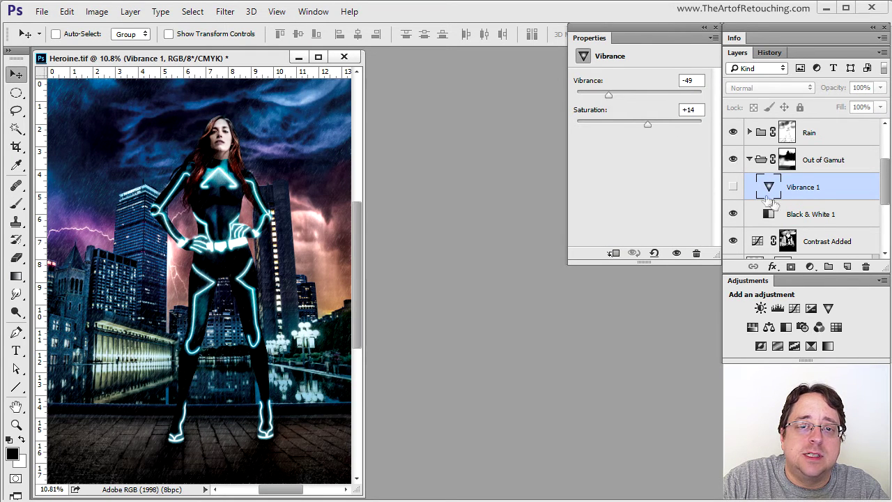
click(734, 188)
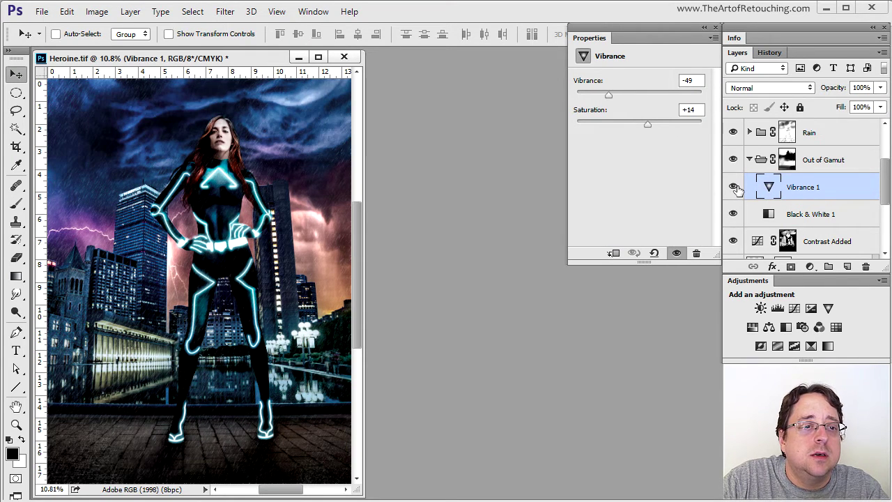
click(733, 188)
click(734, 188)
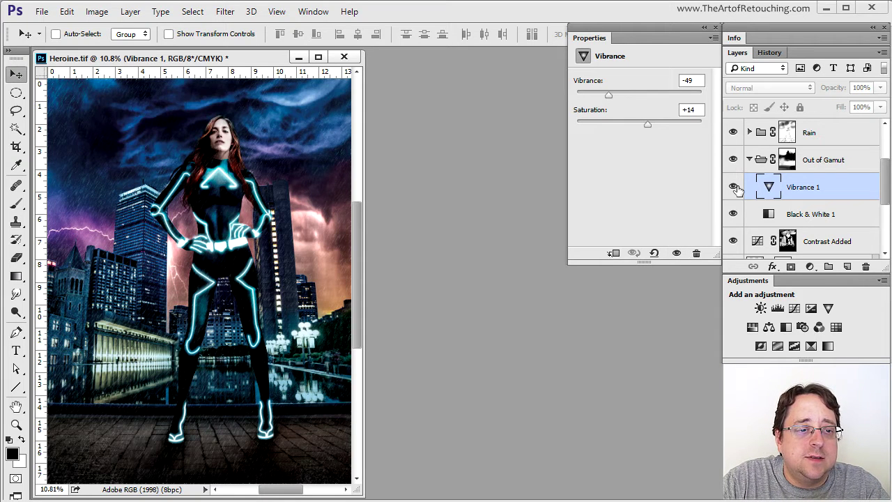
click(733, 188)
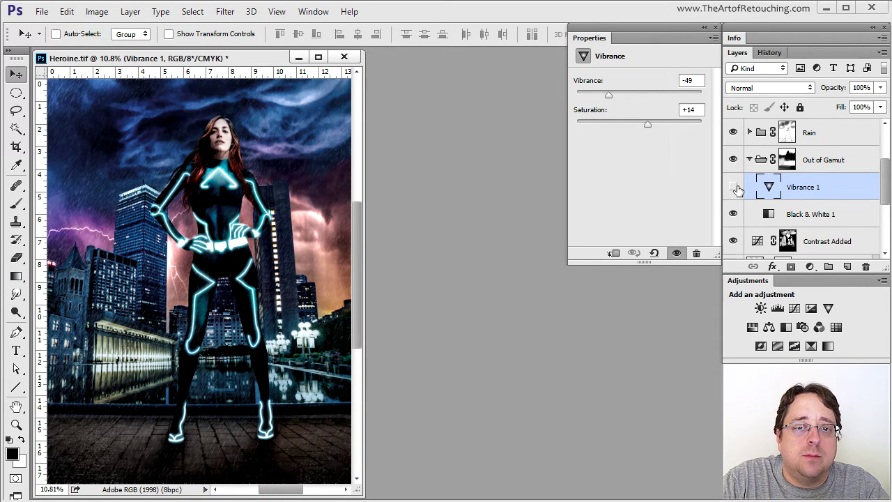
Collapse the Out of Gamut group and examine the proofed colors close up from the heroine's face and chest down to her legs
click(748, 159)
drag(115, 111, 274, 265)
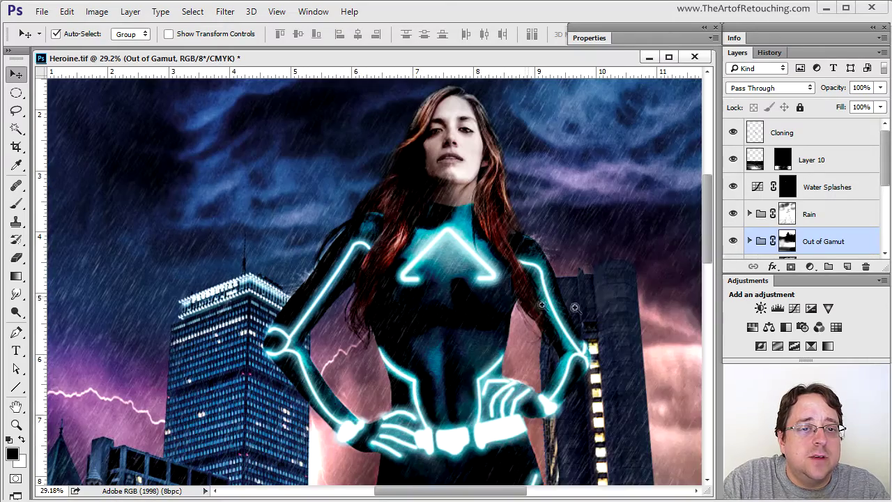
click(404, 302)
click(492, 358)
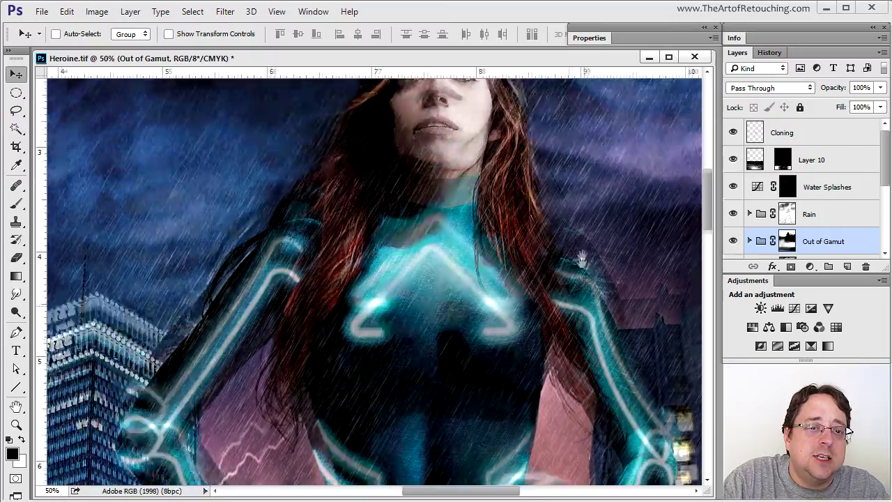
drag(581, 261, 585, 160)
drag(578, 327, 577, 225)
drag(588, 341, 591, 235)
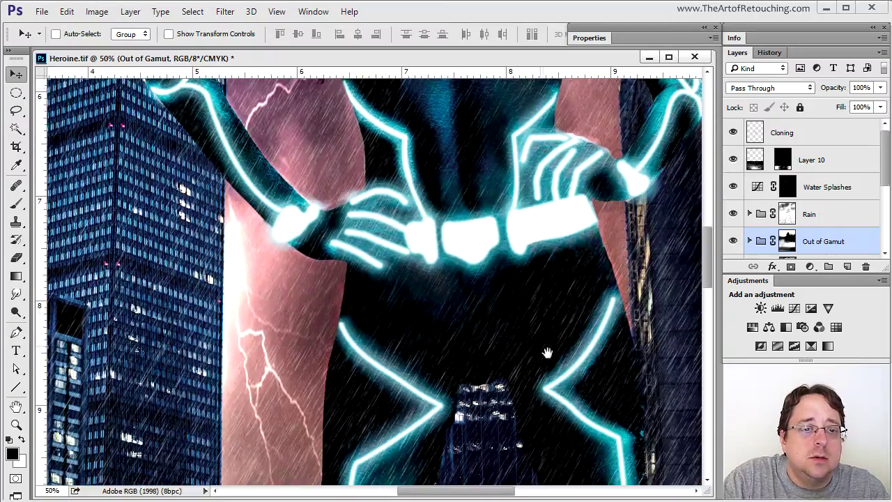
drag(547, 350, 550, 188)
drag(544, 327, 598, 160)
drag(601, 346, 661, 246)
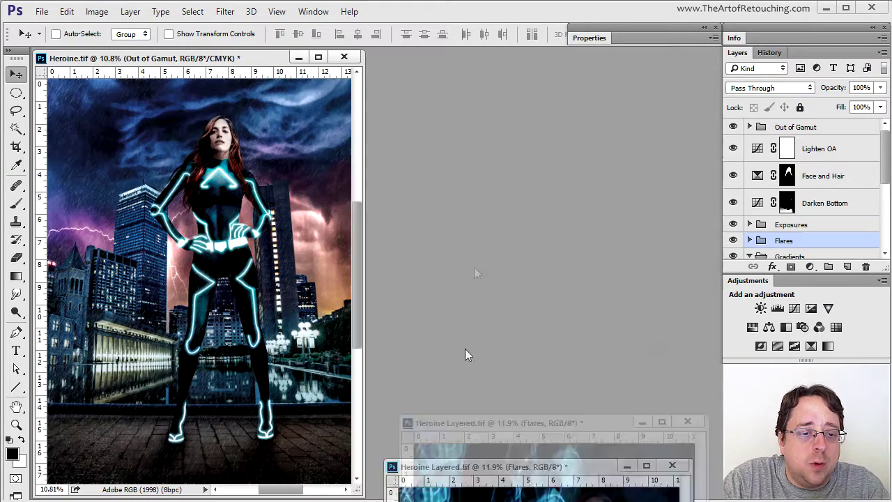
Place Heroine Layered.tif beside Heroine.tif and compare the two composites, finishing with Heroine.tif active
drag(470, 348, 420, 62)
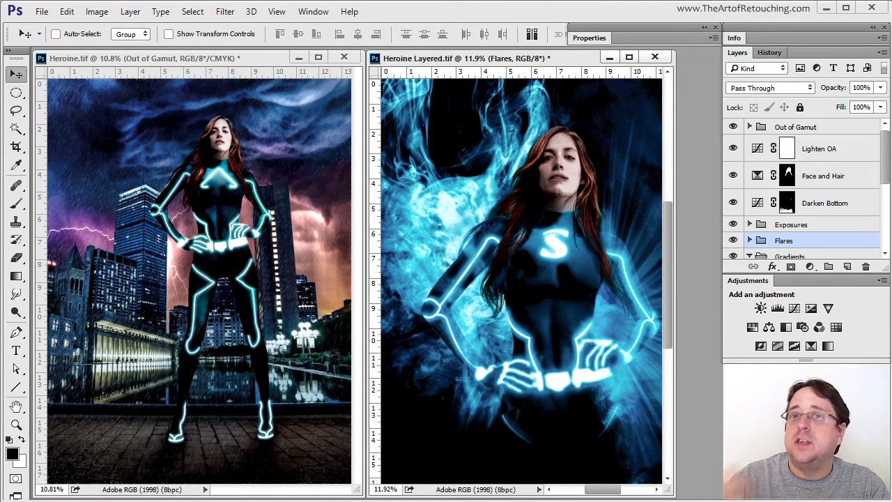
key(ctrl+Tab)
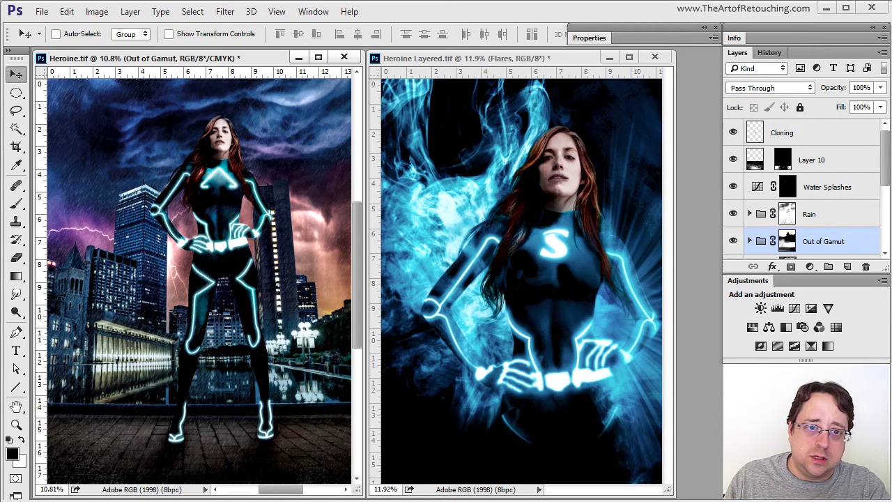
click(481, 60)
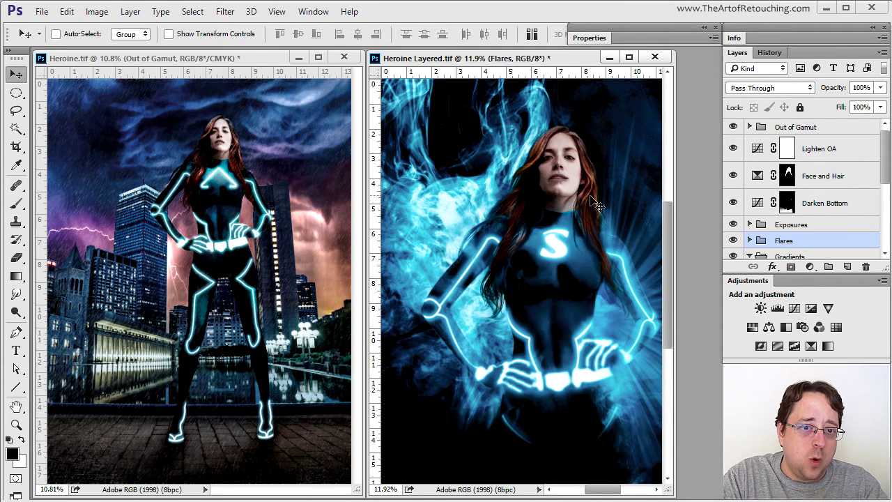
click(277, 176)
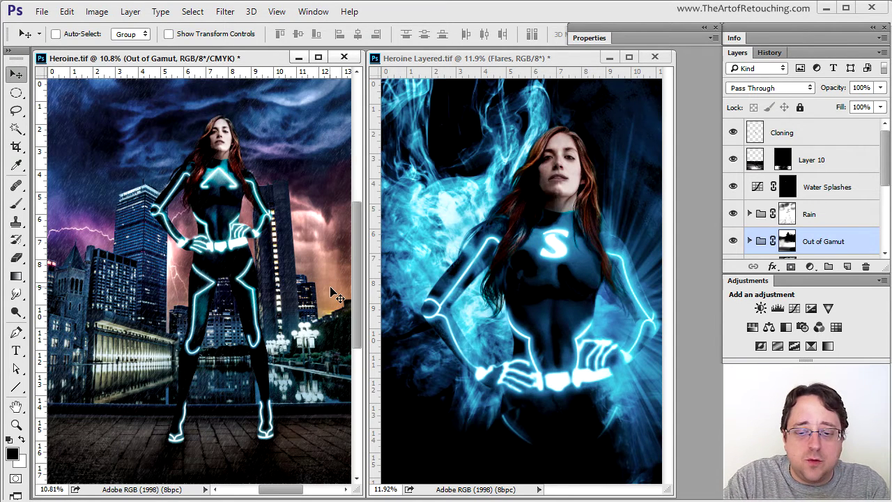
click(514, 72)
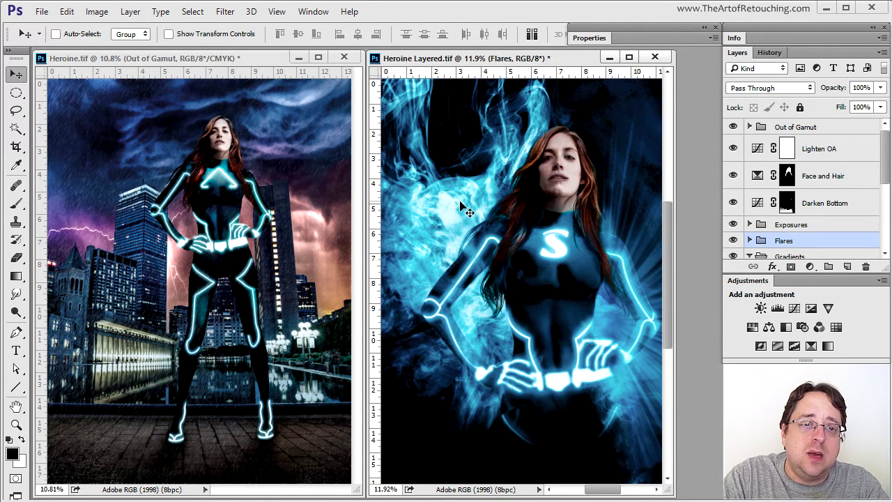
click(236, 59)
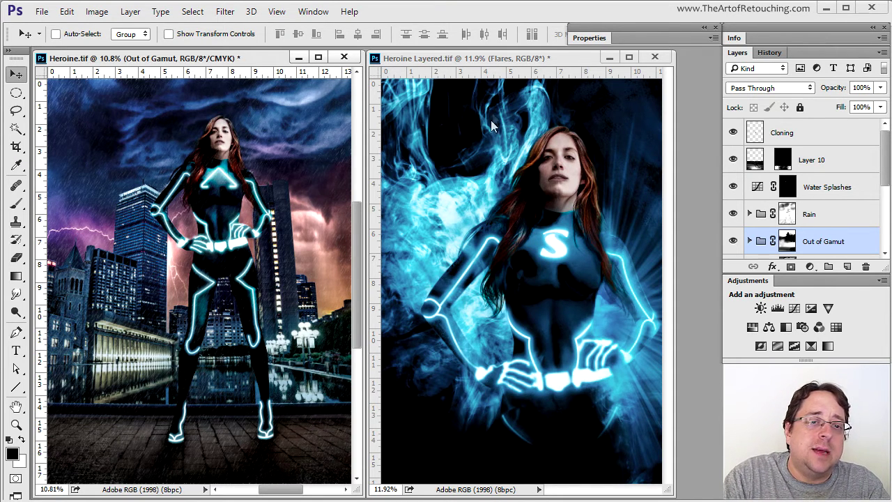
click(495, 82)
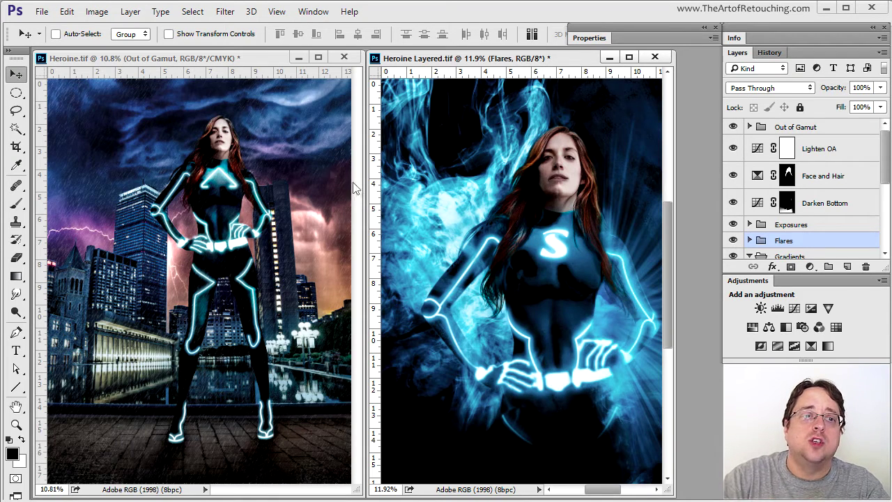
click(236, 62)
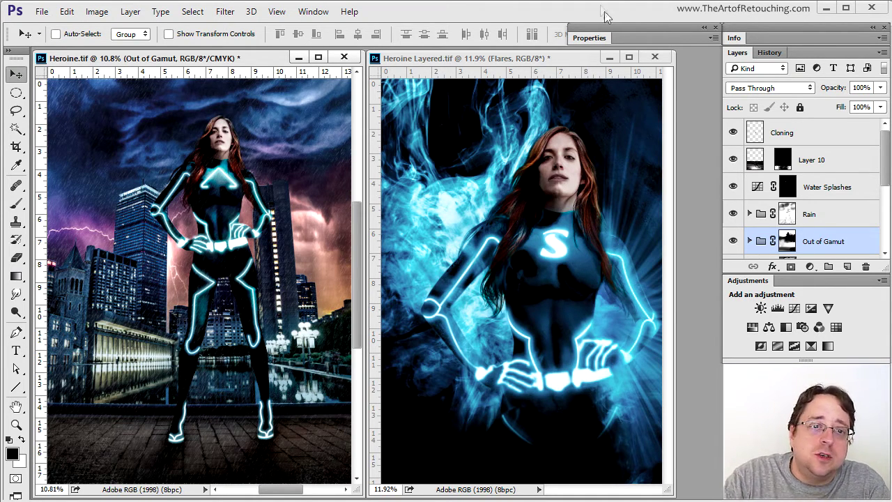
click(556, 60)
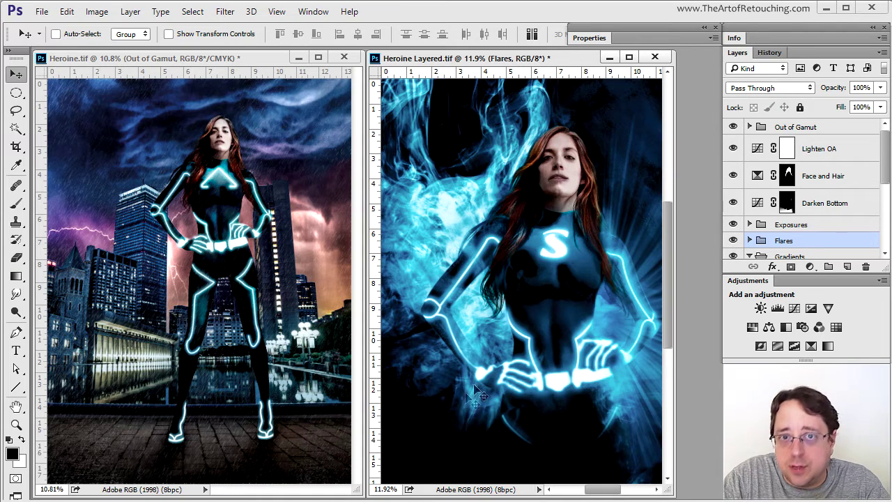
click(265, 134)
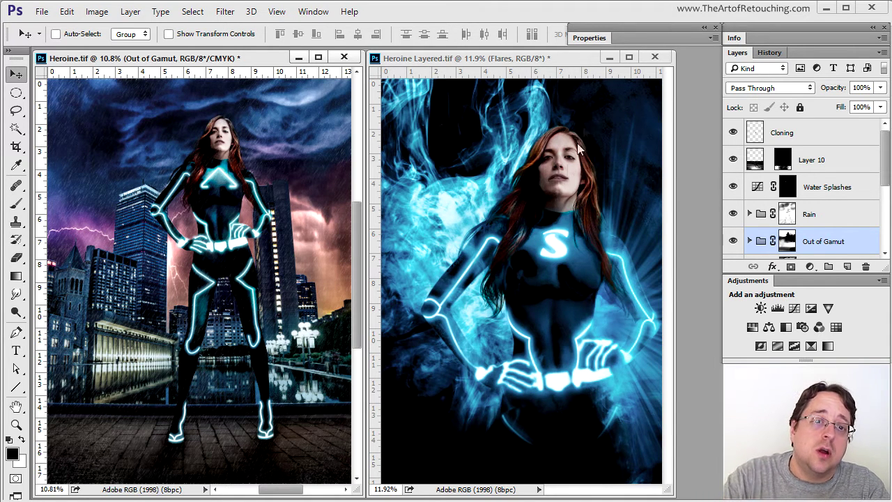
click(555, 60)
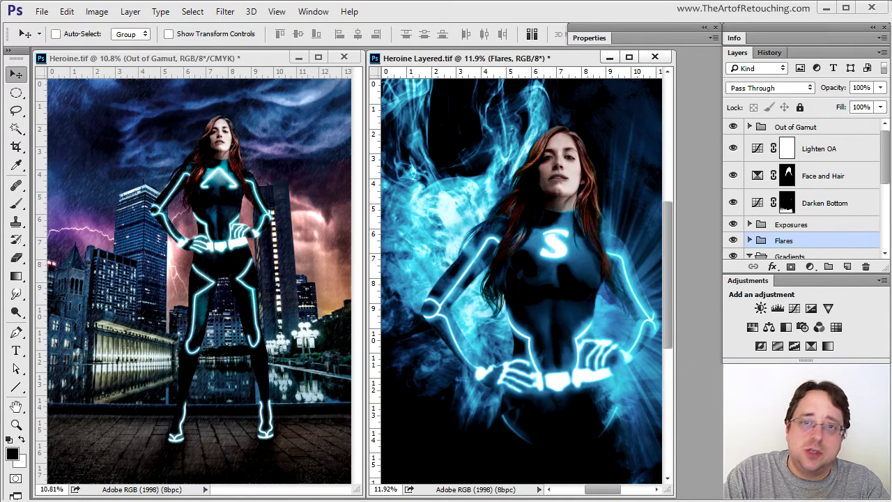
click(193, 60)
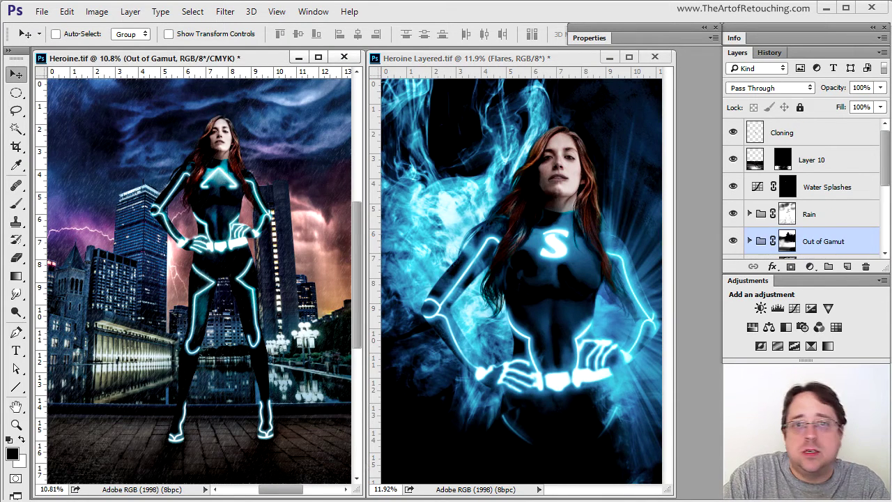